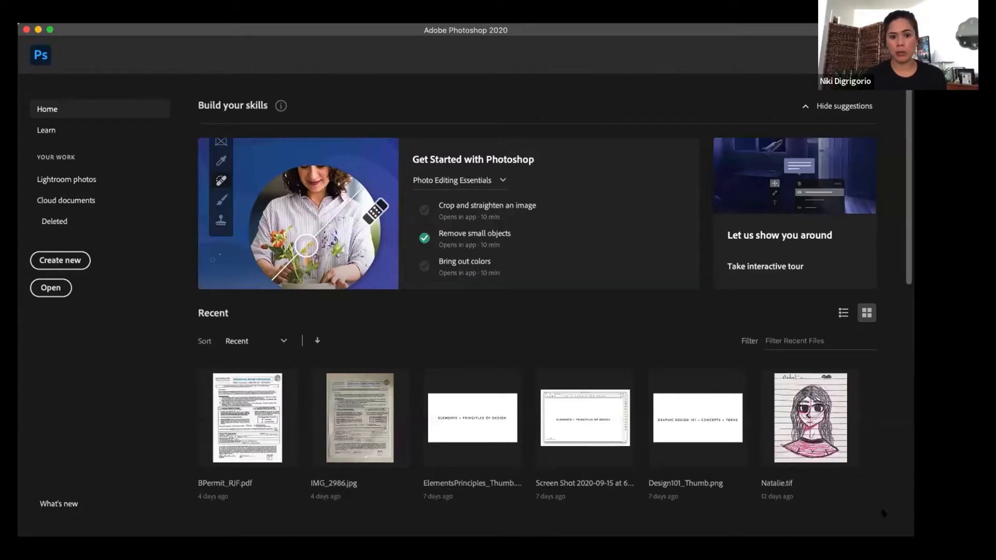
# Step: Enlarge the application window so that it fills more of the screen
pyautogui.click(908, 533)
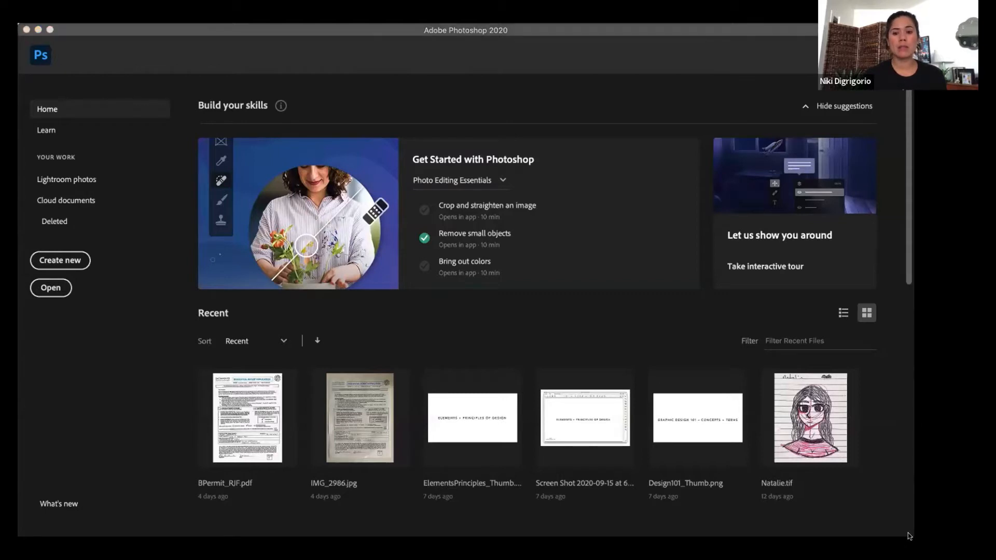
pyautogui.click(616, 234)
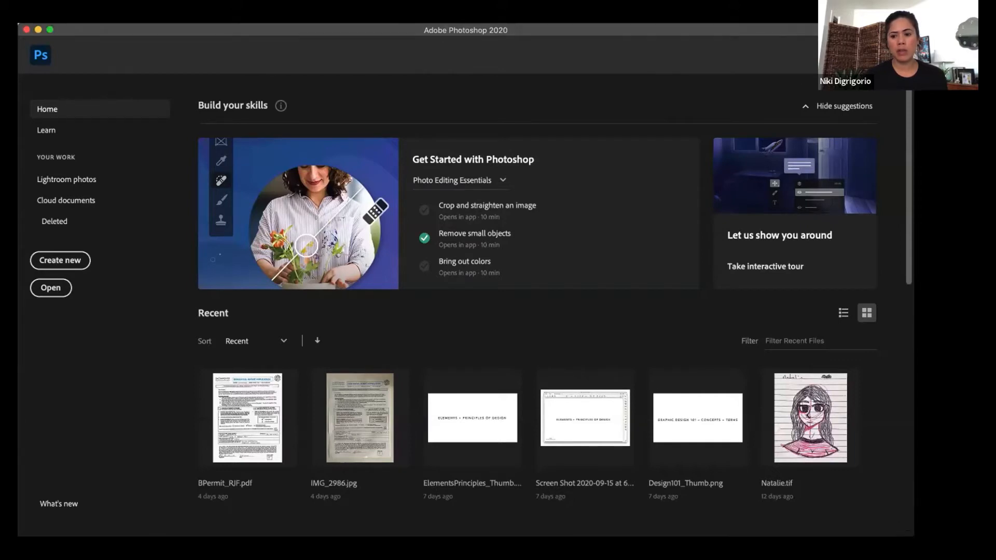
pyautogui.moveTo(913, 536); pyautogui.dragTo(995, 559)
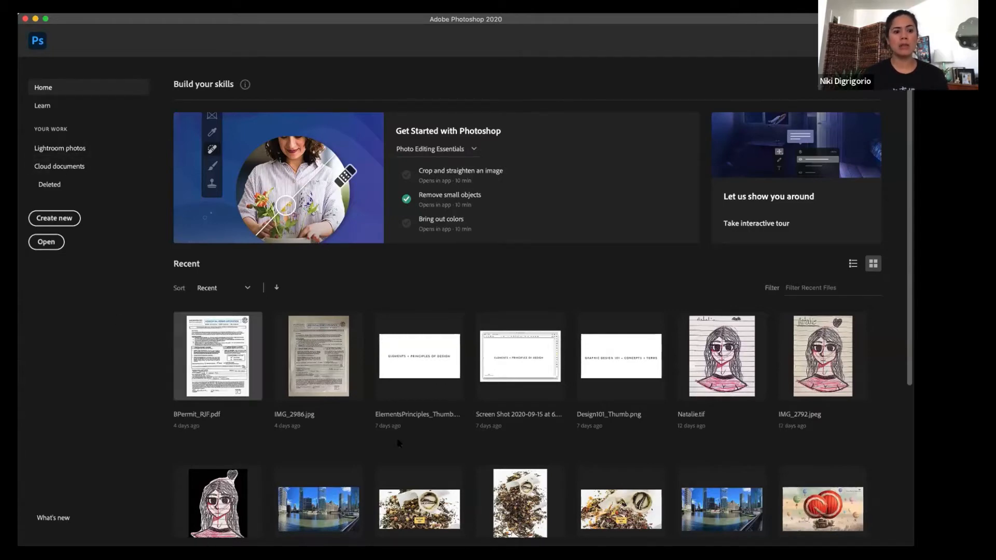
# Step: Look through the recent files on the home screen, and hide and show the Build your skills suggestions
pyautogui.scroll(-1, 707, 399)
pyautogui.scroll(-5, 707, 400)
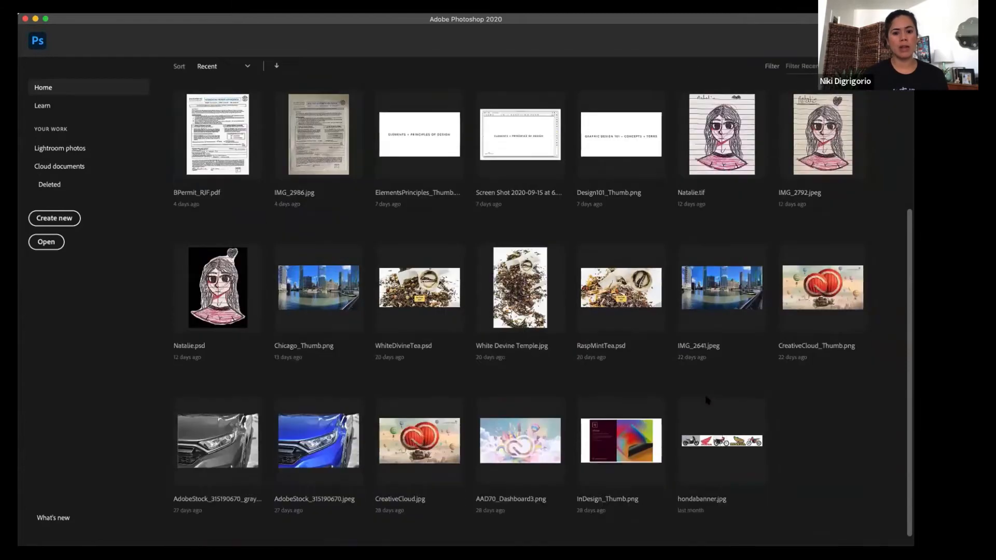
pyautogui.scroll(5, 707, 399)
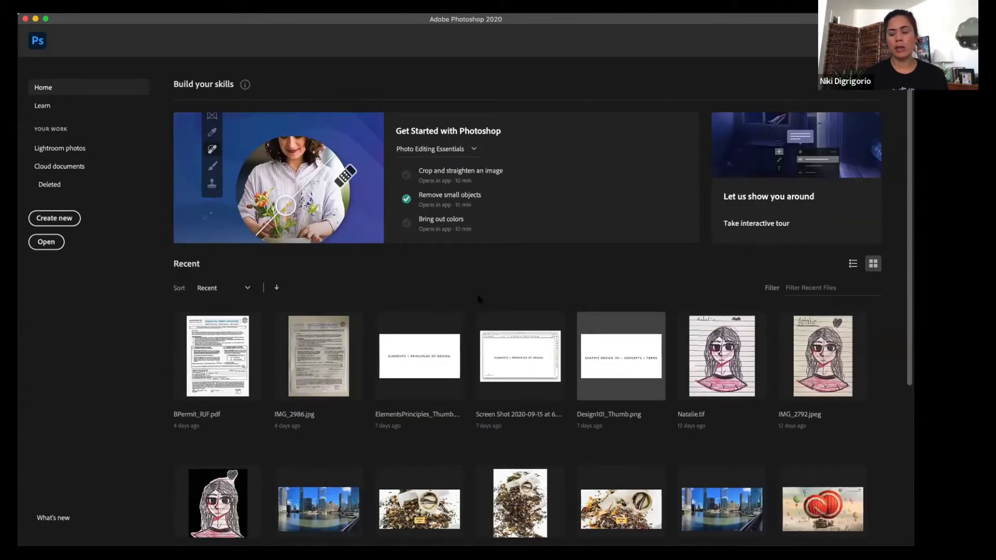
pyautogui.click(816, 86)
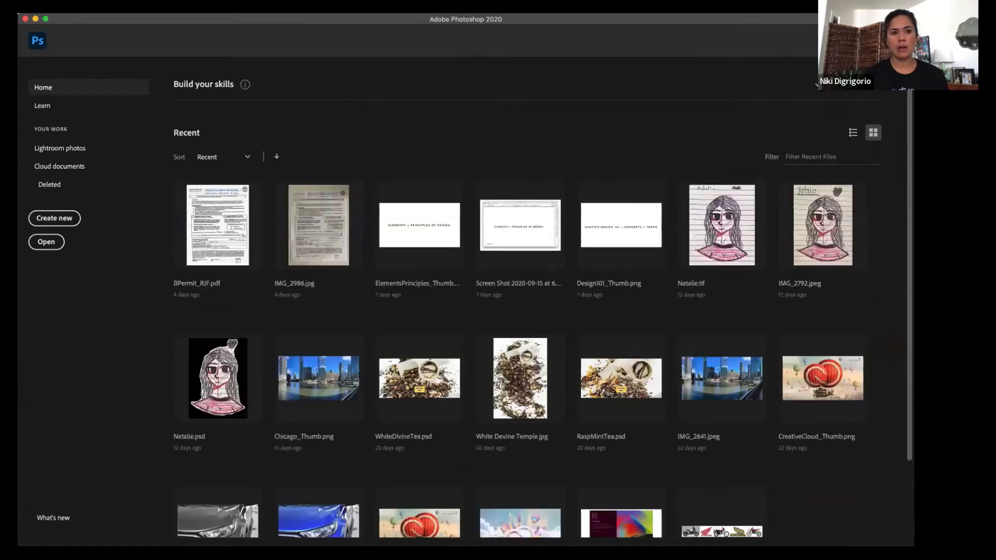
pyautogui.click(816, 86)
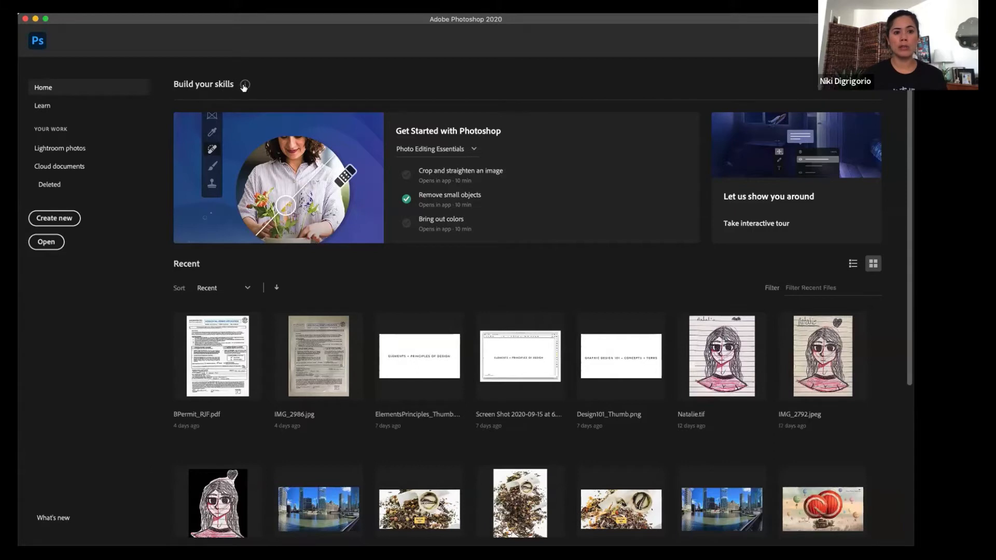
pyautogui.moveTo(245, 85)
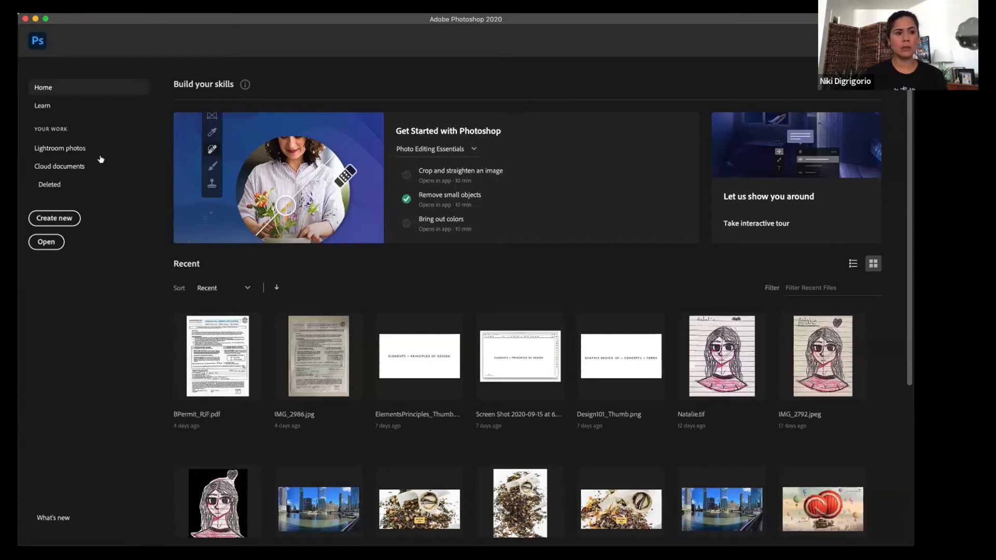
# Step: Start a new document and review the Saved, Photo, Print, Art & Illustration, Web, Mobile and Film & Video presets
pyautogui.click(63, 220)
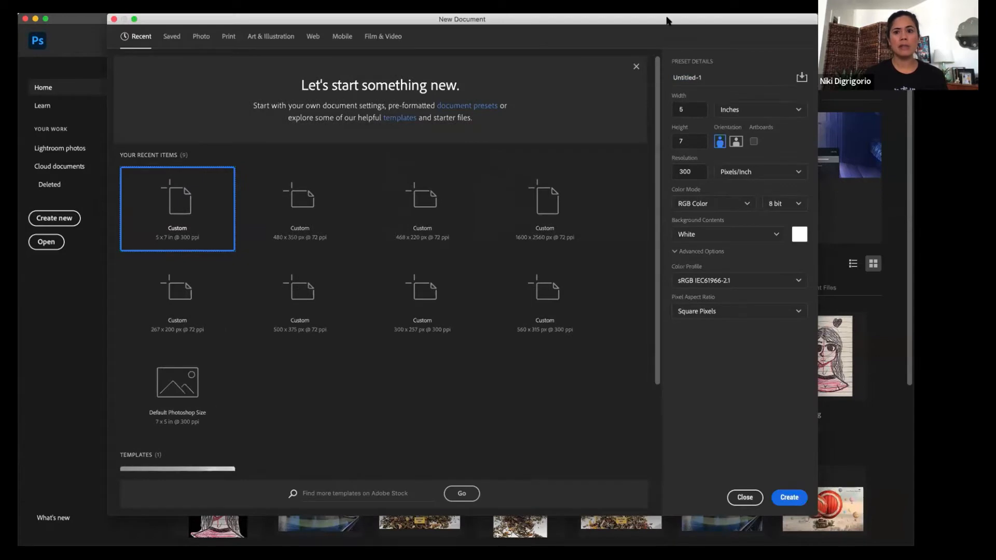
pyautogui.moveTo(667, 20); pyautogui.dragTo(689, 51)
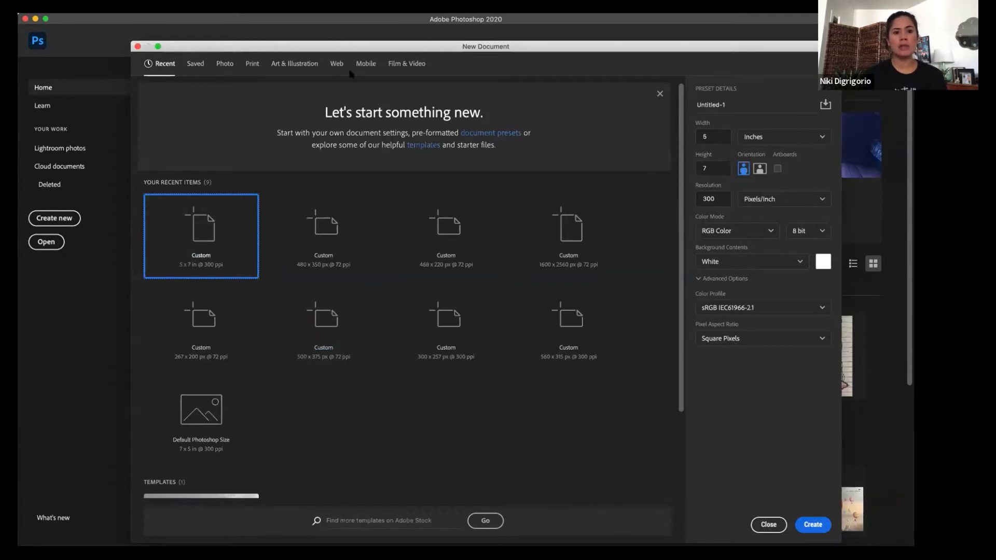
pyautogui.click(196, 64)
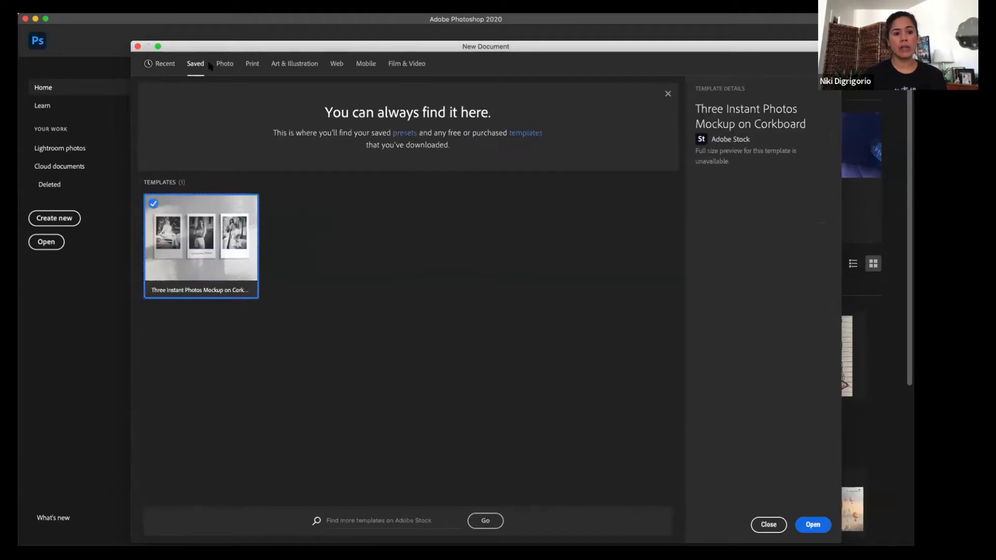
pyautogui.click(222, 65)
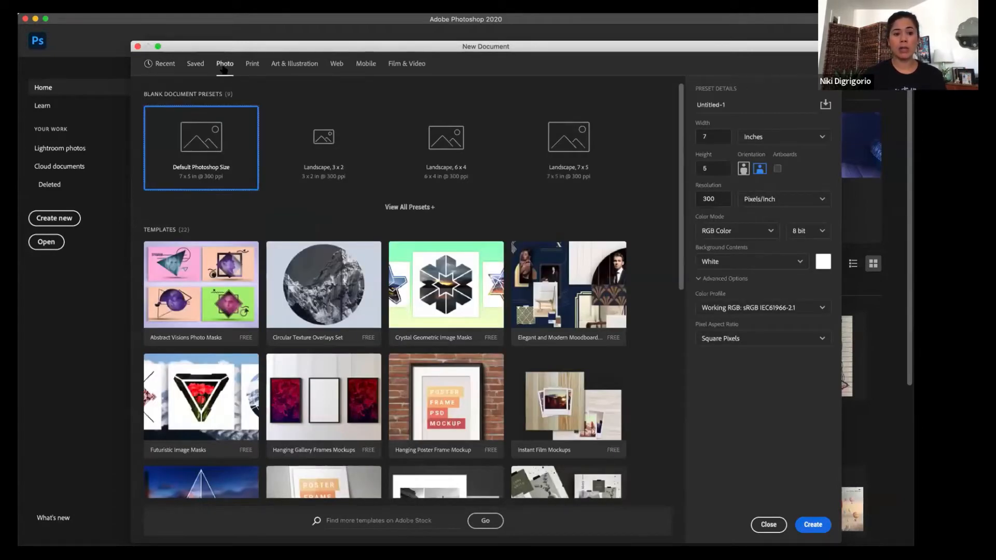
pyautogui.click(253, 64)
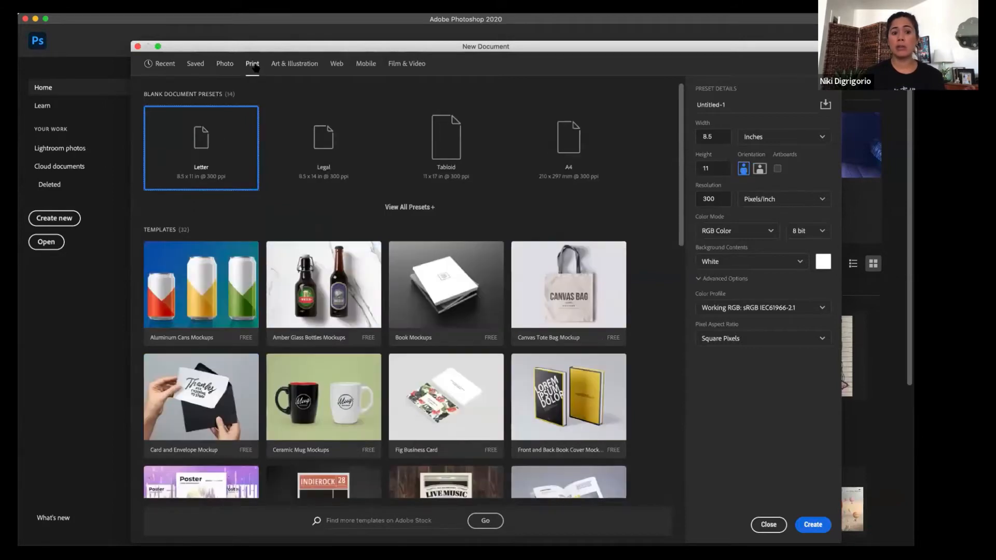
pyautogui.click(291, 68)
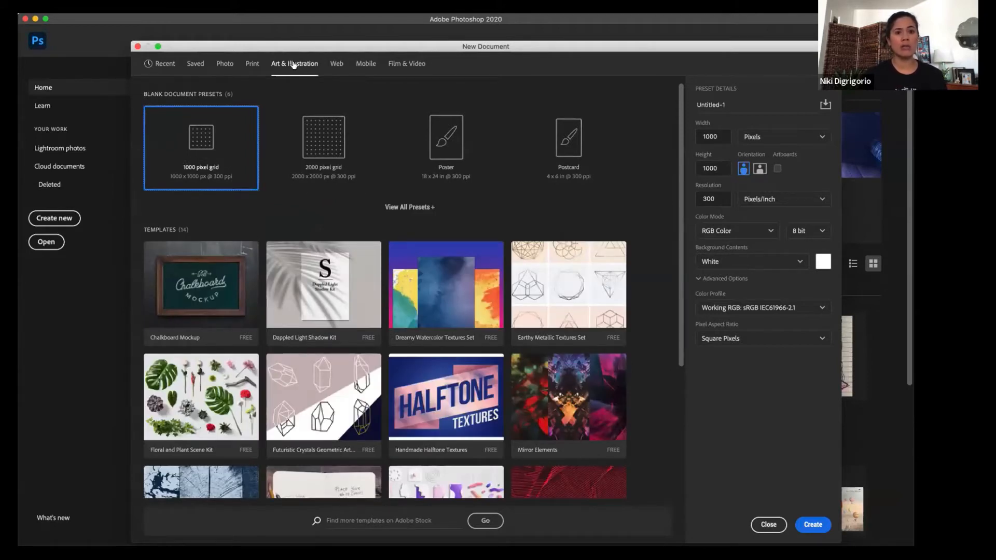
pyautogui.click(334, 64)
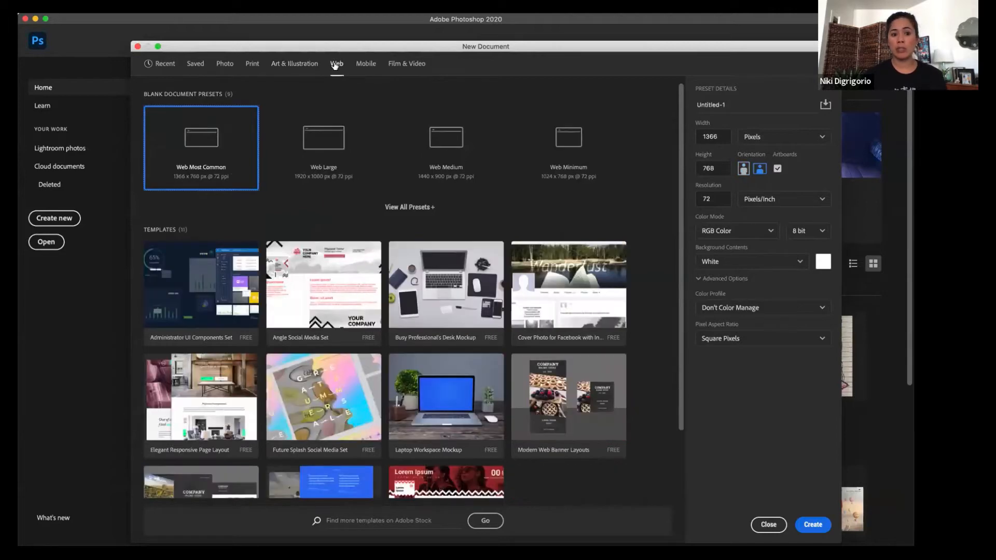
pyautogui.click(366, 65)
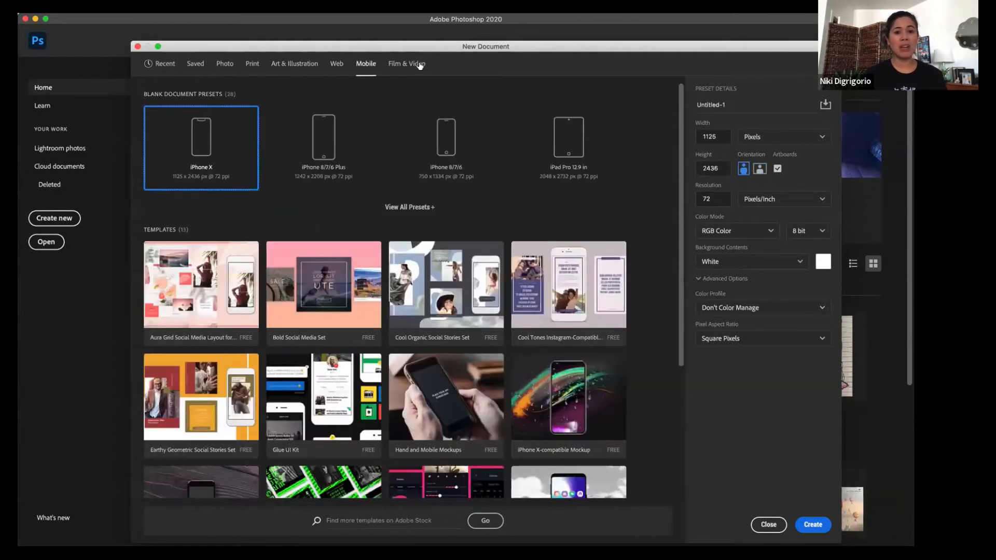
pyautogui.click(418, 65)
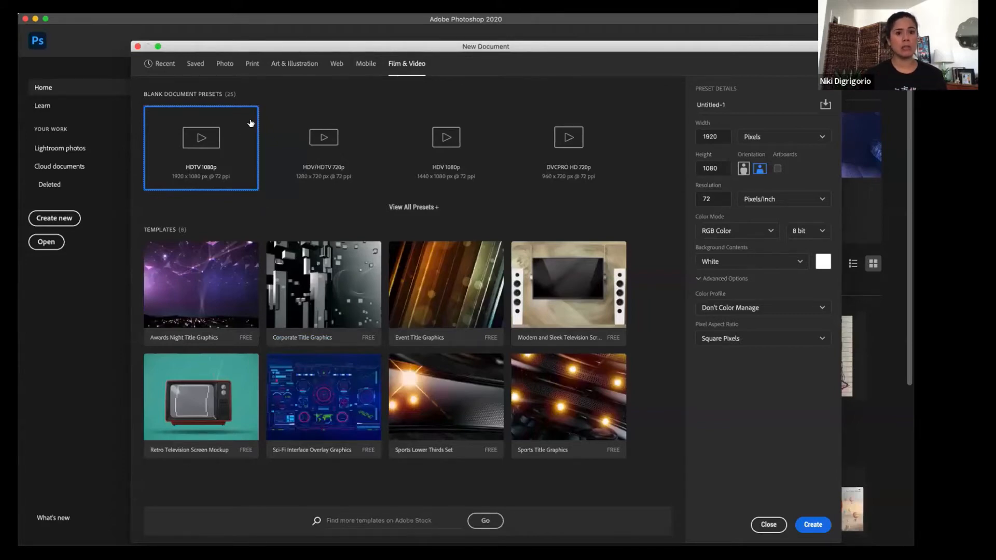
# Step: Examine the measurement units available for the Letter preset in the Print category
pyautogui.click(250, 66)
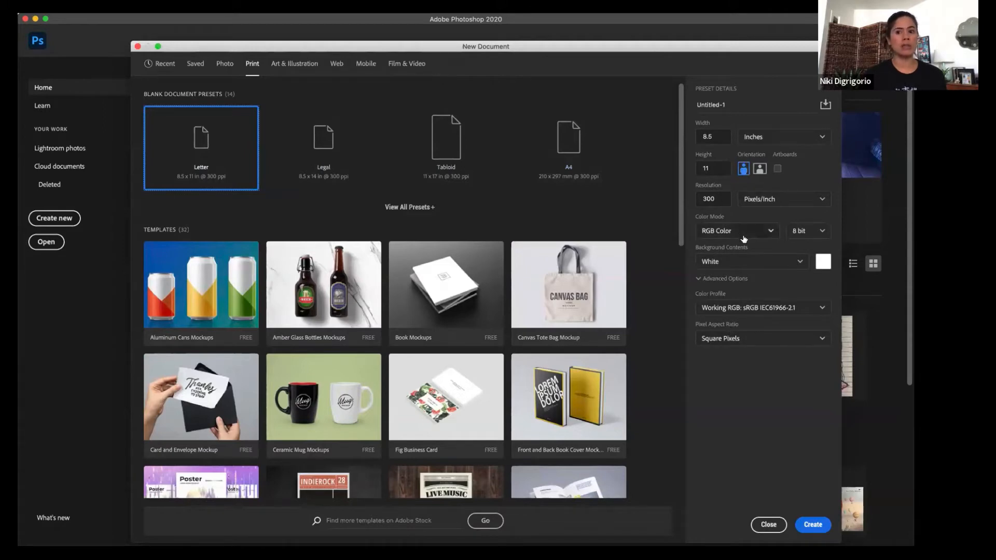
pyautogui.click(822, 137)
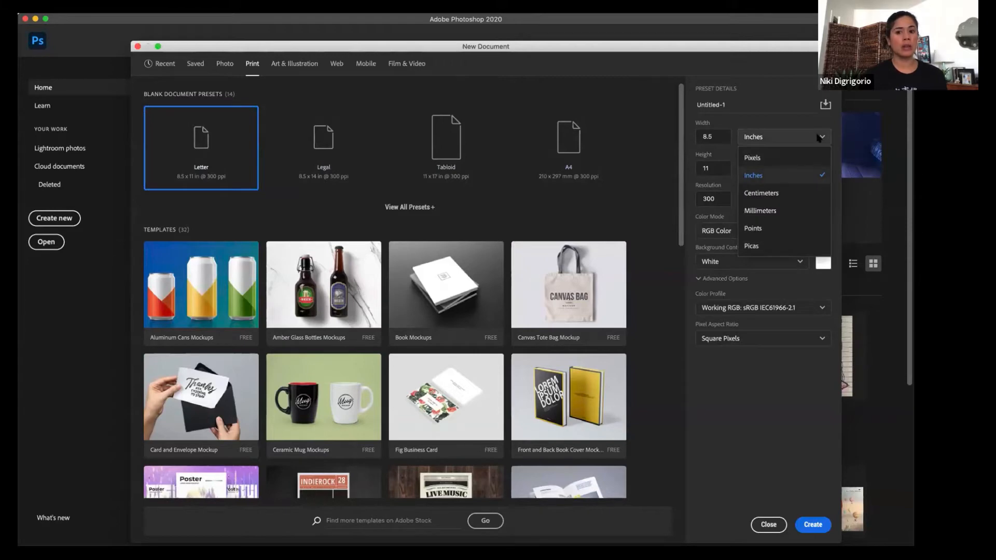
pyautogui.click(773, 115)
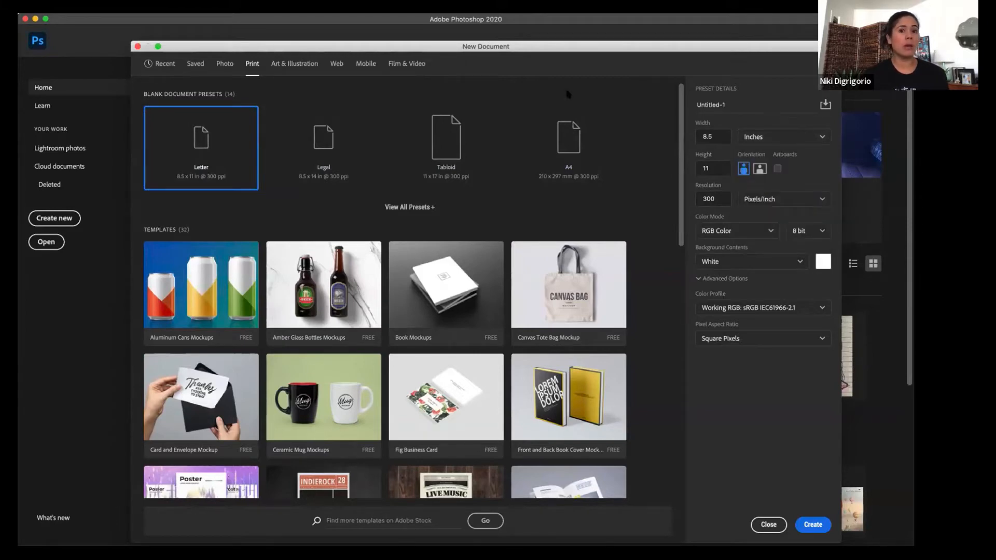
# Step: Compare the units and resolution of the Web, Print, Mobile, Film & Video and Photo presets
pyautogui.click(335, 63)
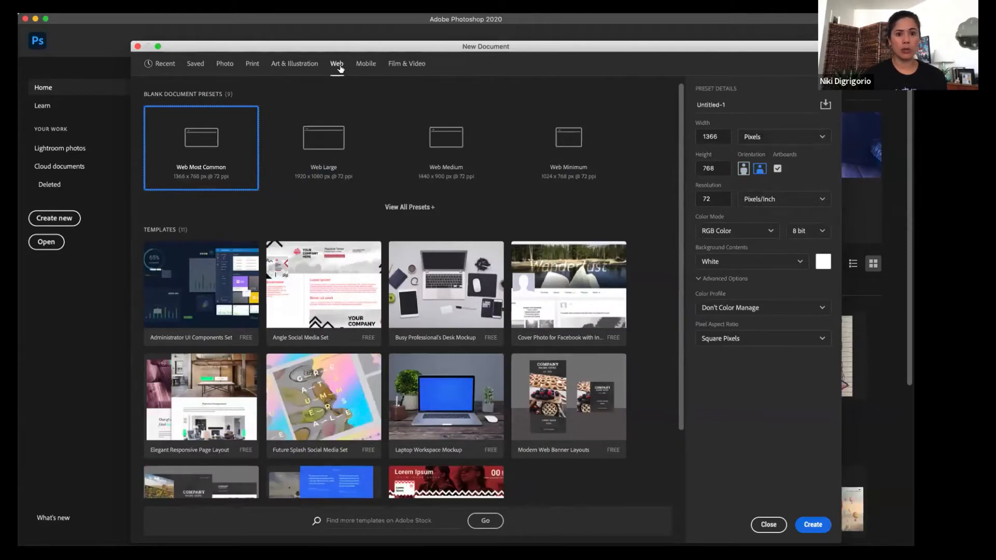
pyautogui.click(251, 64)
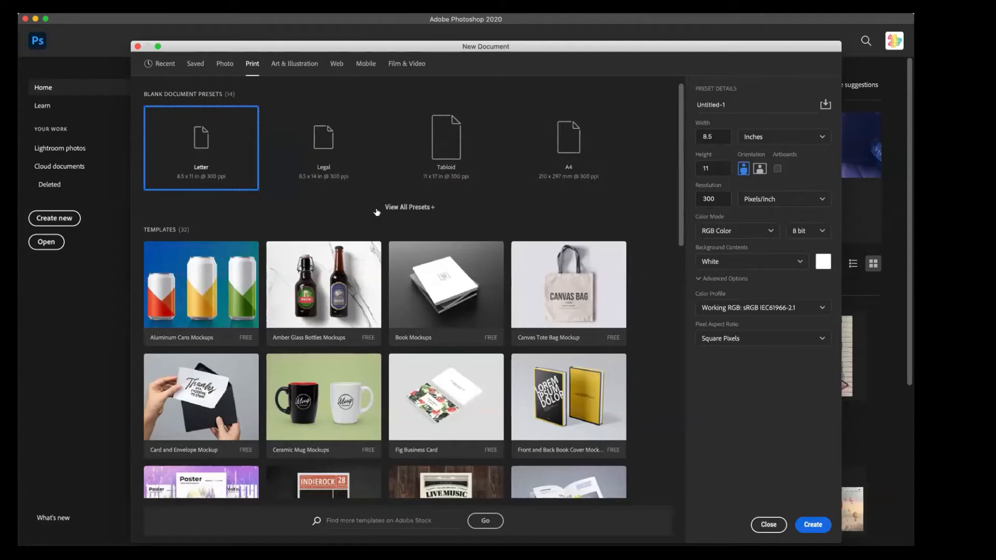
pyautogui.click(338, 66)
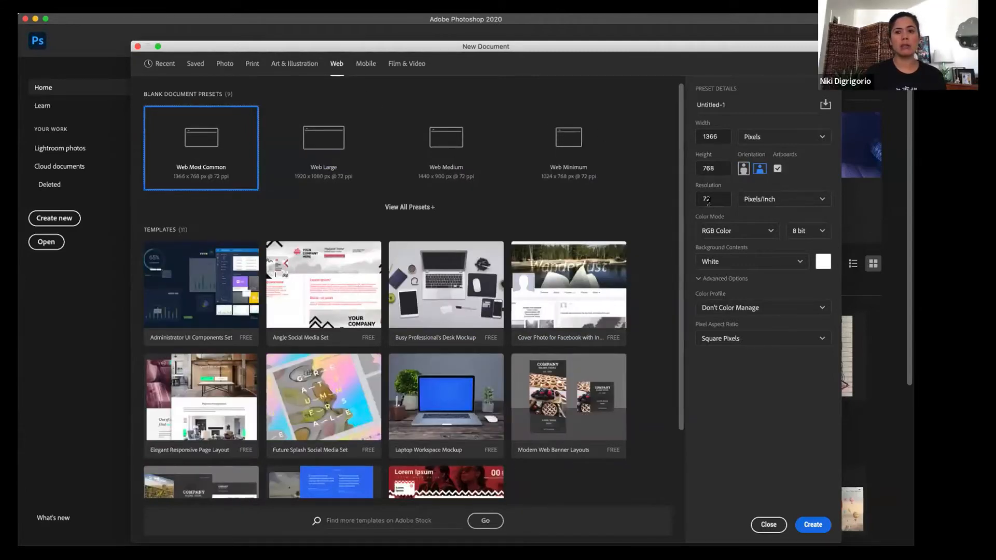
pyautogui.click(362, 68)
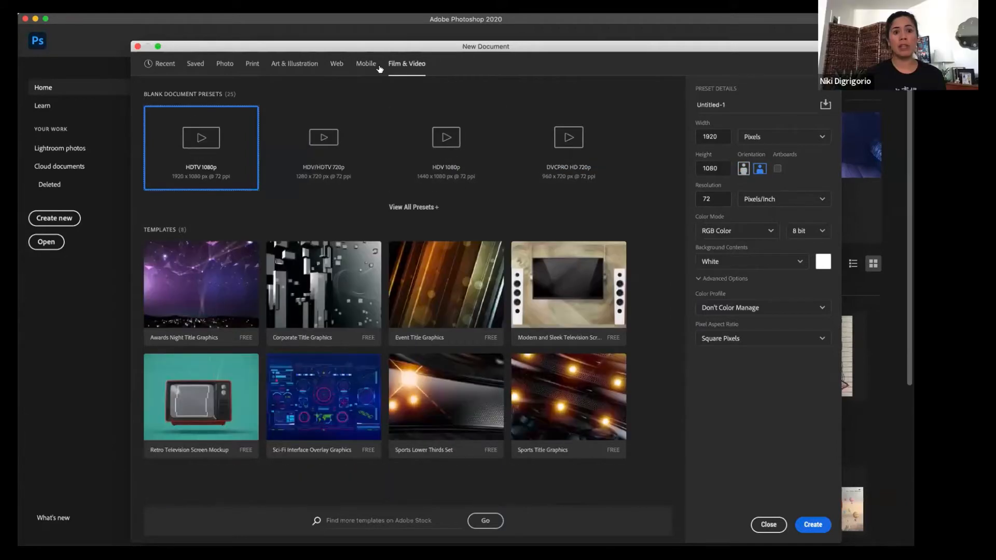
pyautogui.click(366, 65)
pyautogui.click(337, 67)
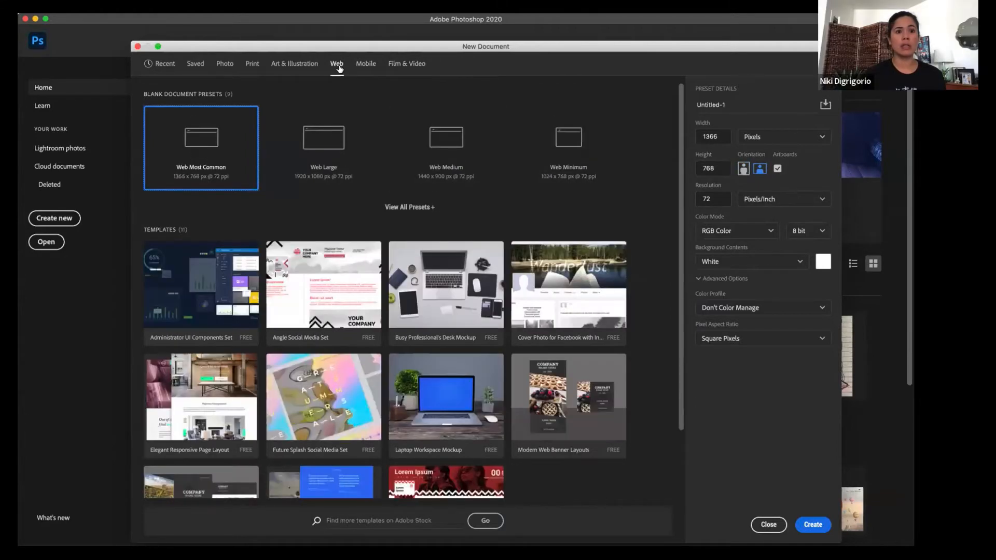
pyautogui.click(252, 64)
pyautogui.click(224, 65)
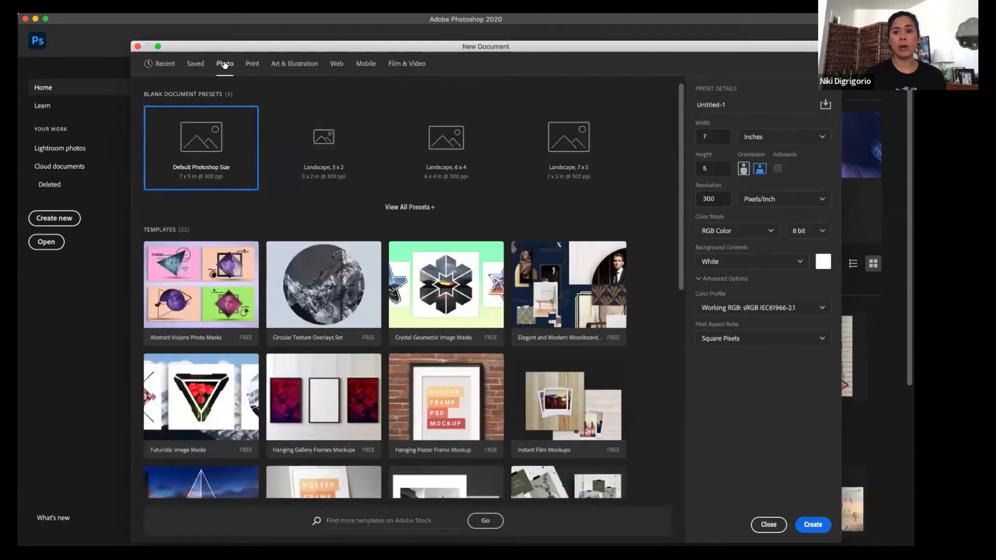
pyautogui.click(249, 65)
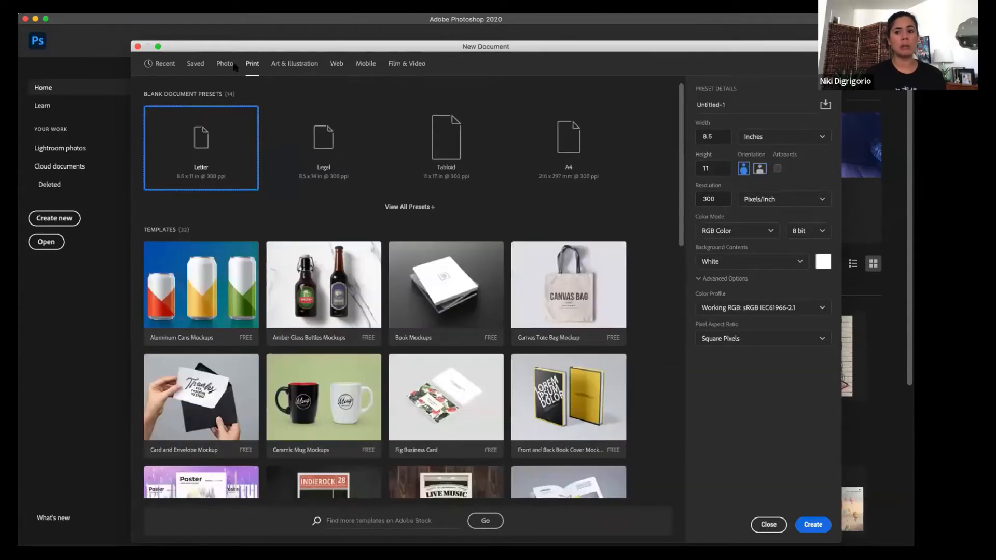
# Step: Create a document from the Photo preset Default Photoshop Size, 7 x 5 in at 300 ppi, RGB Color, white background
pyautogui.click(224, 65)
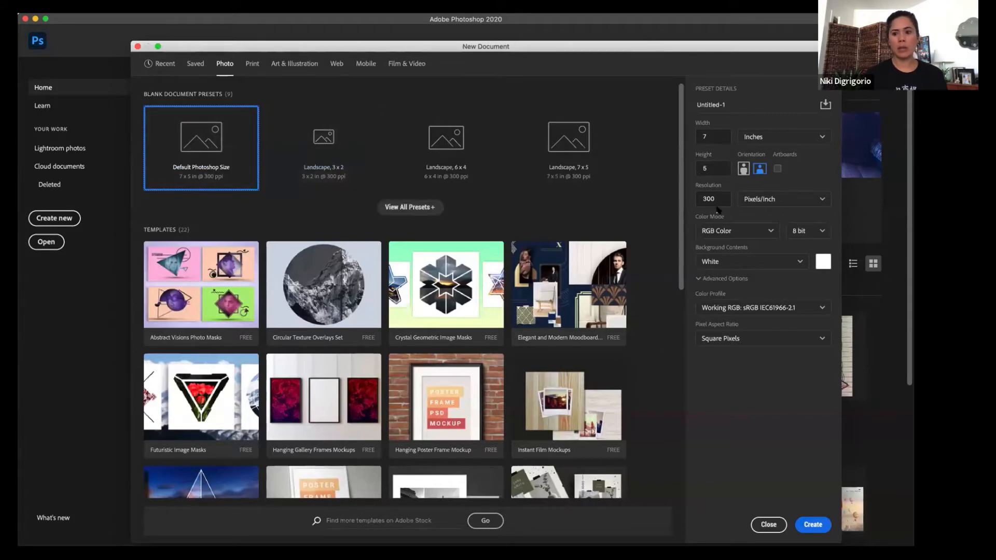
pyautogui.click(821, 525)
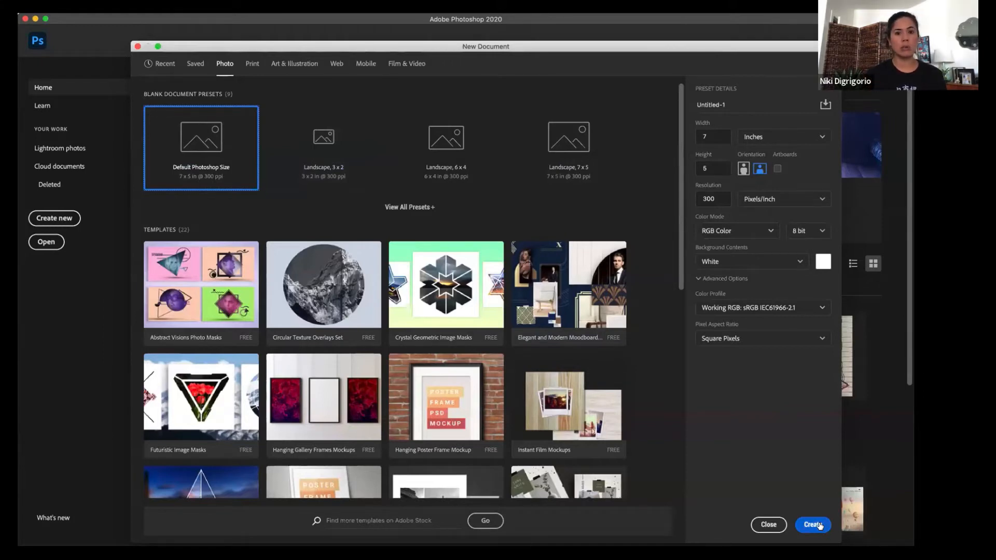
pyautogui.click(820, 525)
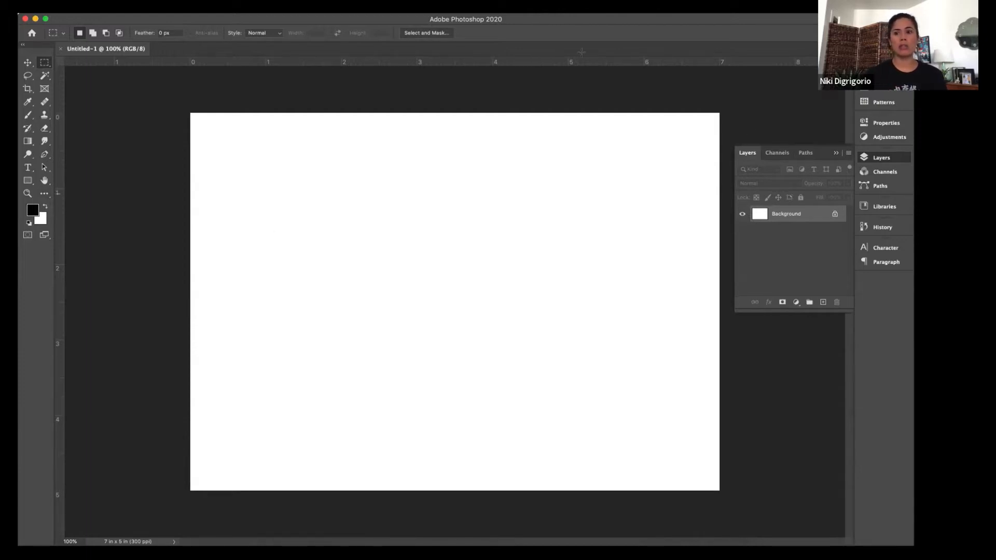
# Step: Collapse the Layers panel, and switch to the Essentials workspace reset to its default layout
pyautogui.click(832, 154)
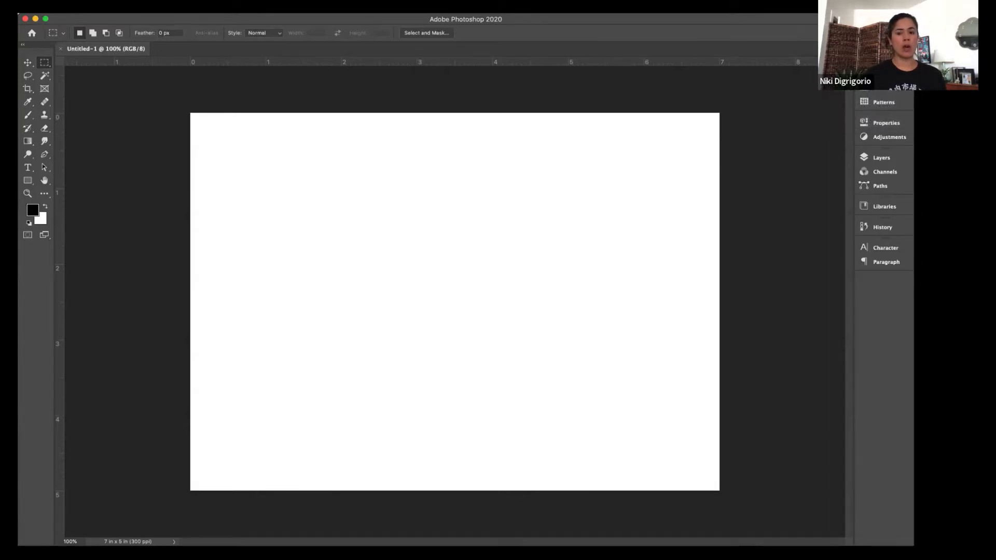
pyautogui.click(890, 33)
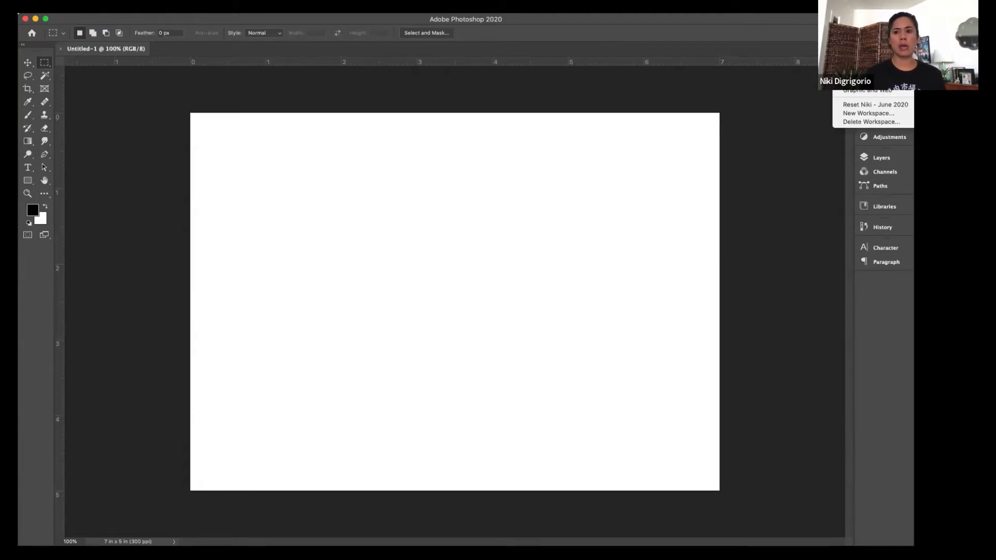
pyautogui.press('Escape')
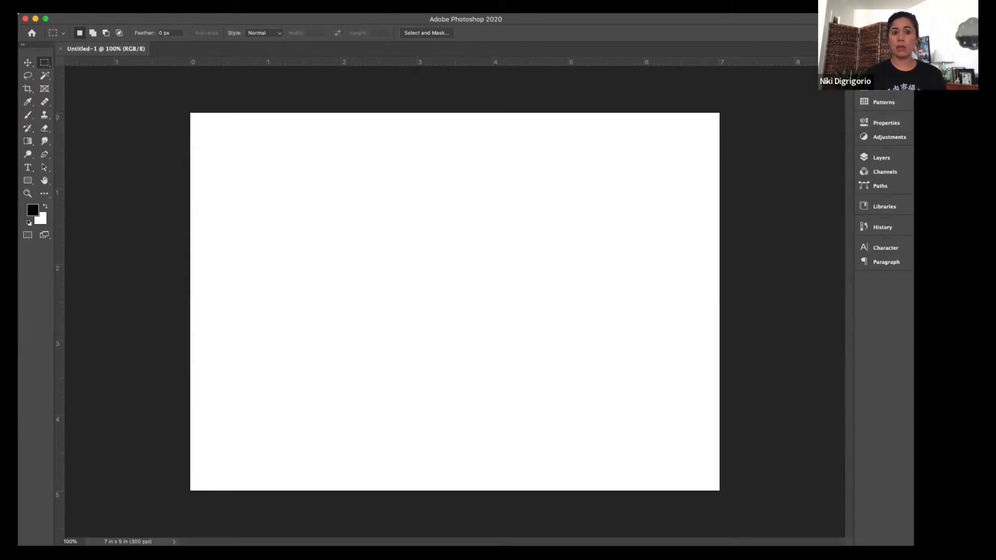
pyautogui.click(892, 33)
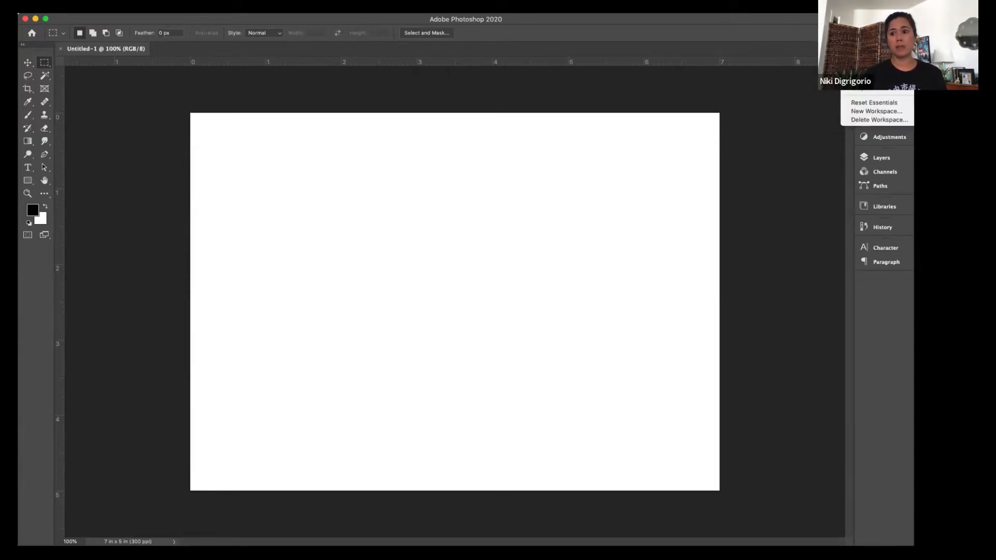
pyautogui.click(875, 103)
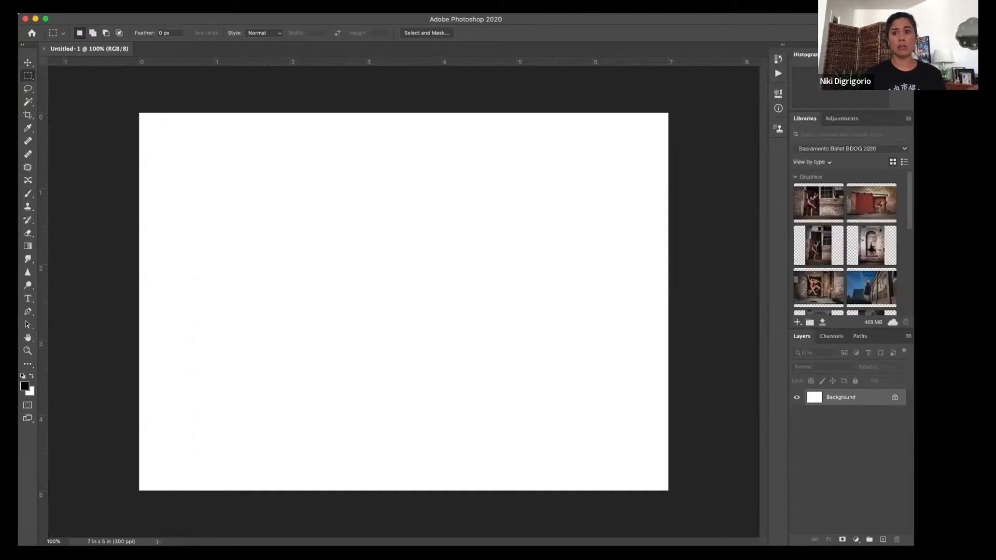
# Step: Switch from the Photography workspace to the compact layout with collapsed panels, and float the two-column toolbar over the canvas
pyautogui.click(894, 33)
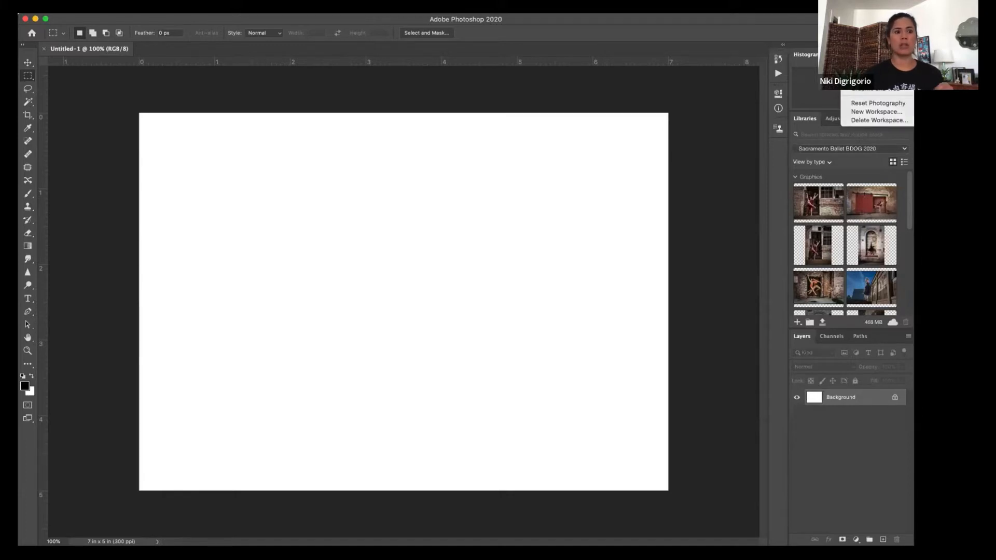
pyautogui.click(875, 45)
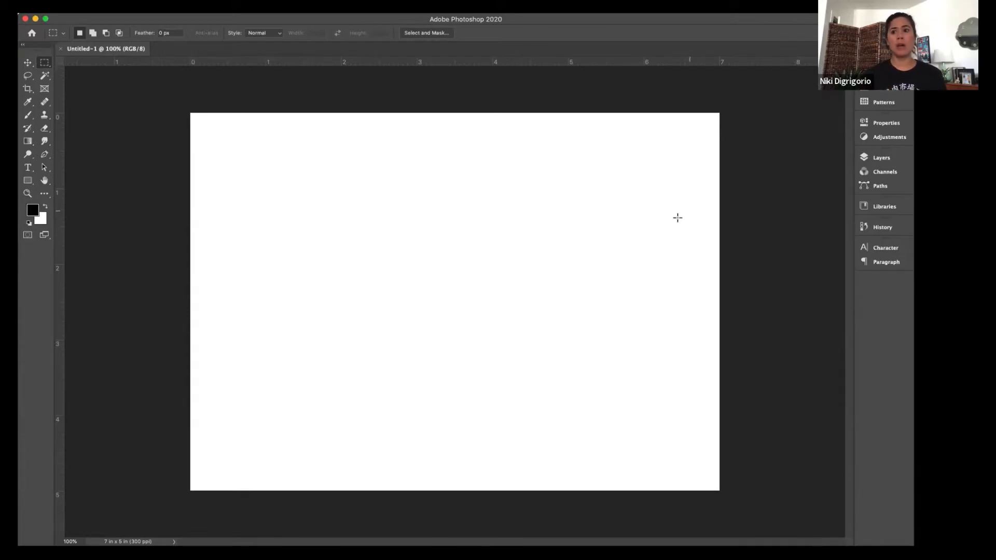
pyautogui.click(891, 33)
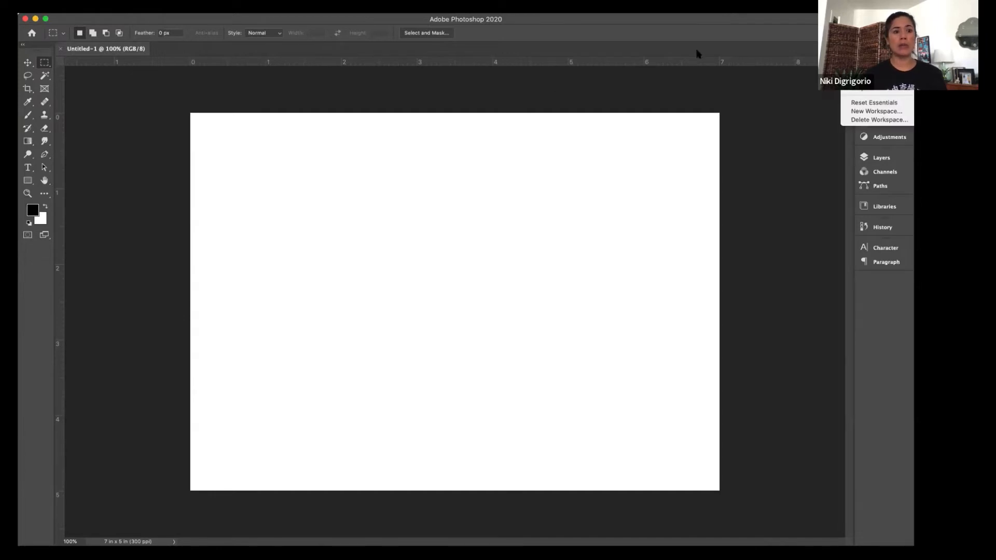
pyautogui.click(41, 46)
pyautogui.moveTo(53, 56); pyautogui.dragTo(121, 87)
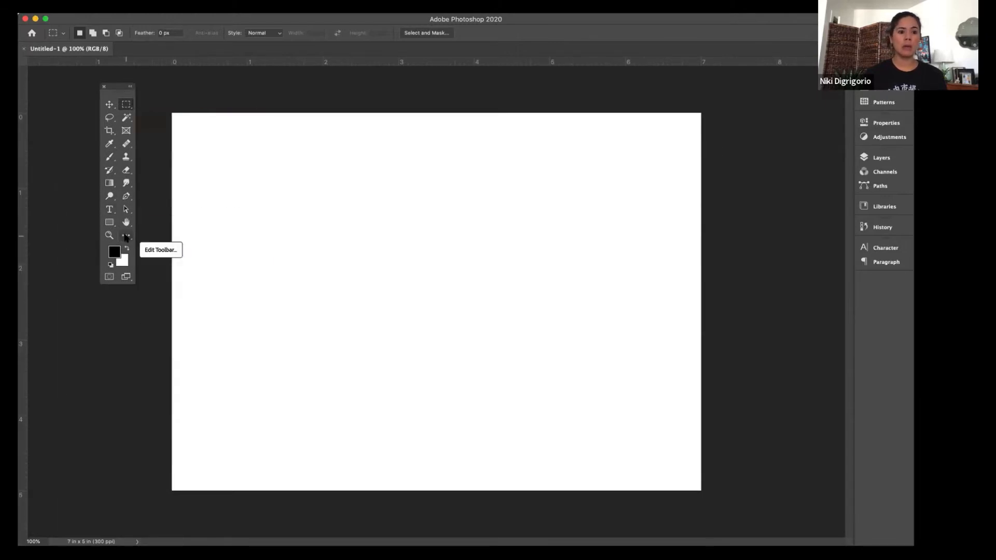
# Step: Examine the Edit Toolbar entry and the tools grouped under the Hand Tool in the floating toolbar
pyautogui.click(126, 236)
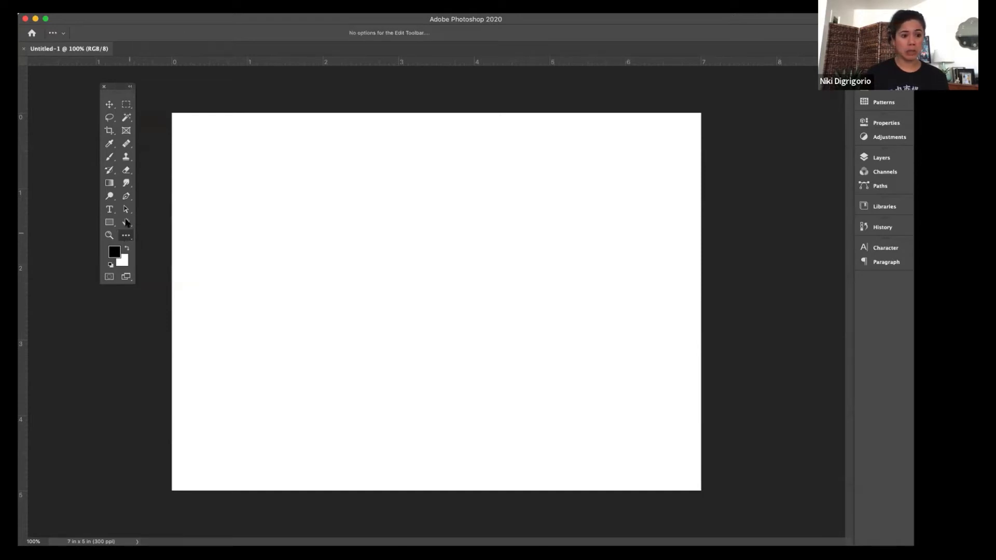
pyautogui.click(126, 223)
pyautogui.rightClick(126, 224)
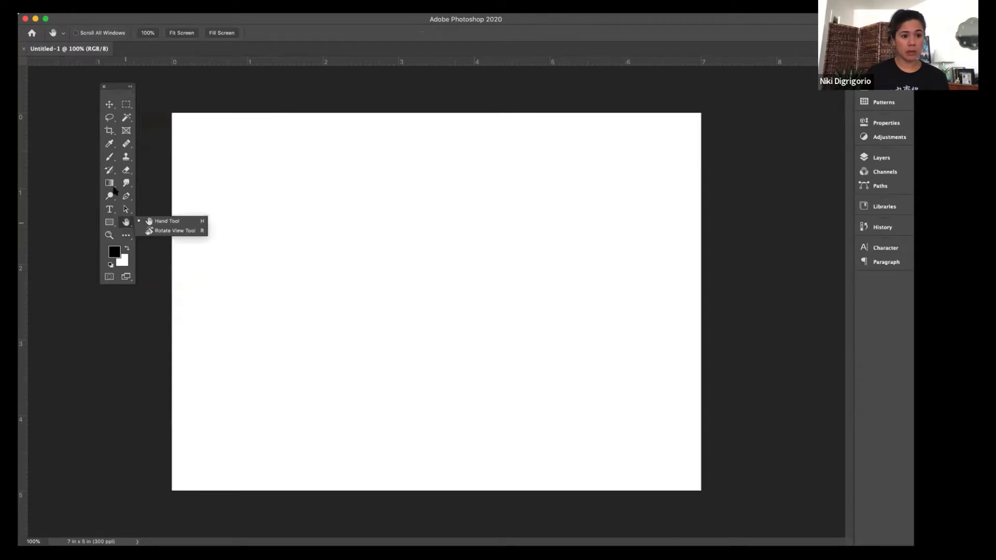
pyautogui.click(127, 236)
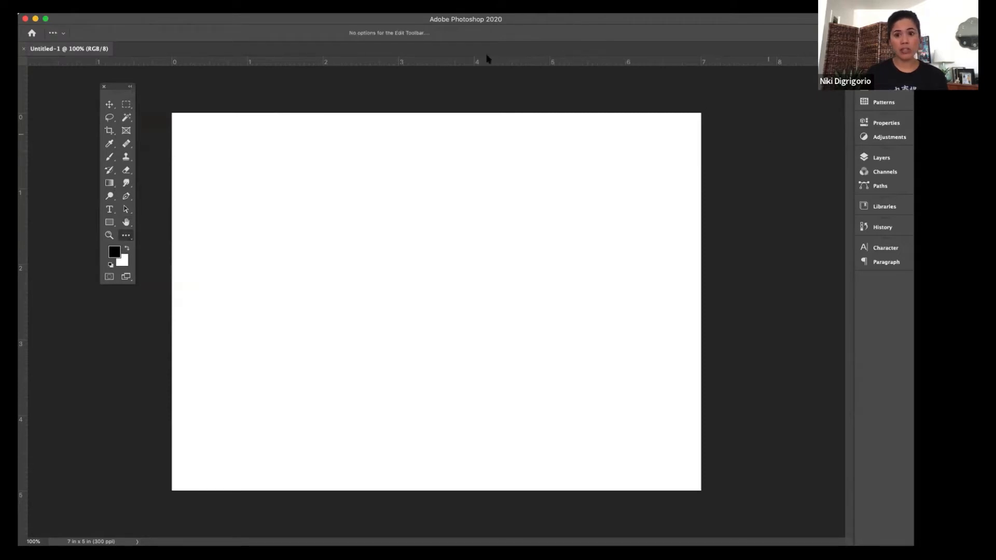
# Step: Pull the Properties, Adjustments and History panels out of the collapsed dock and close each one
pyautogui.click(864, 124)
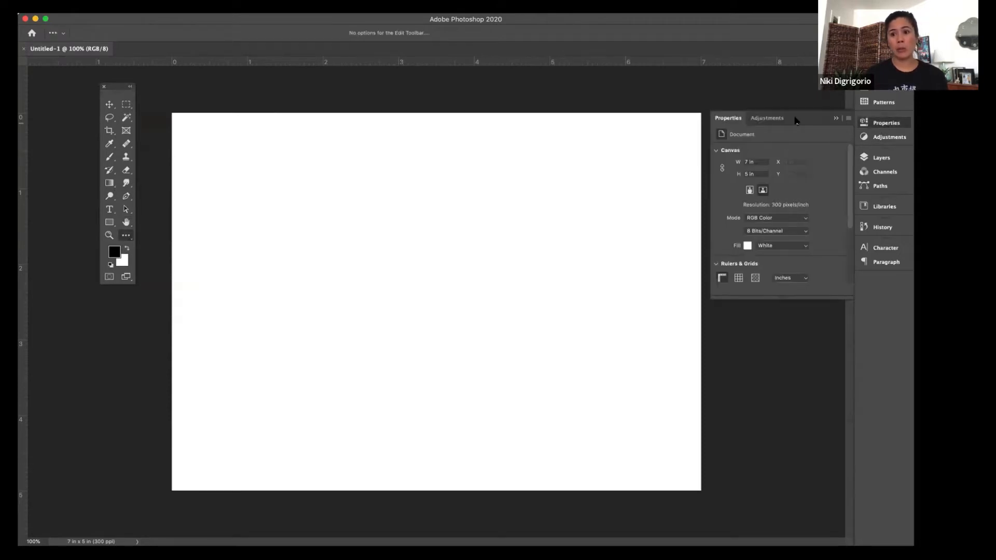
pyautogui.moveTo(728, 118); pyautogui.dragTo(541, 118)
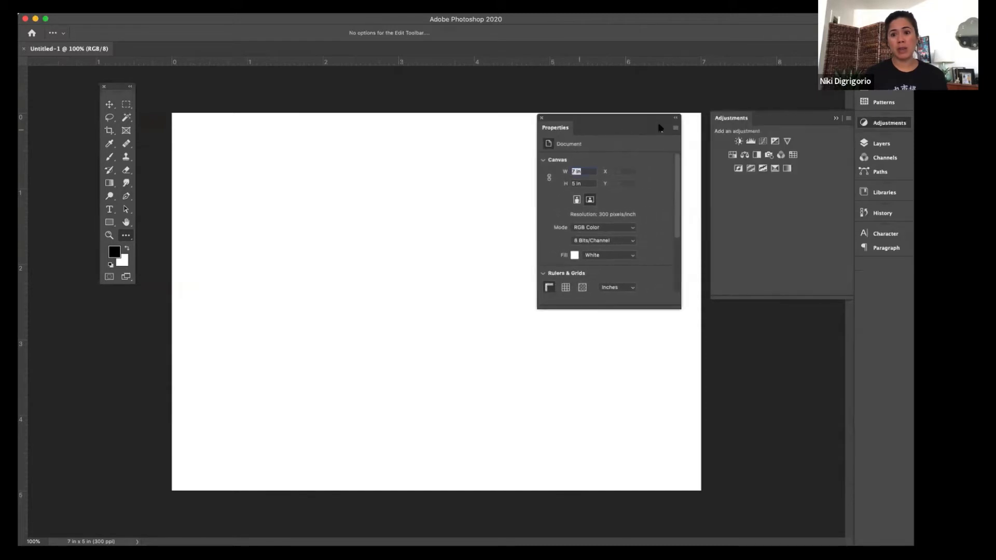
pyautogui.click(542, 118)
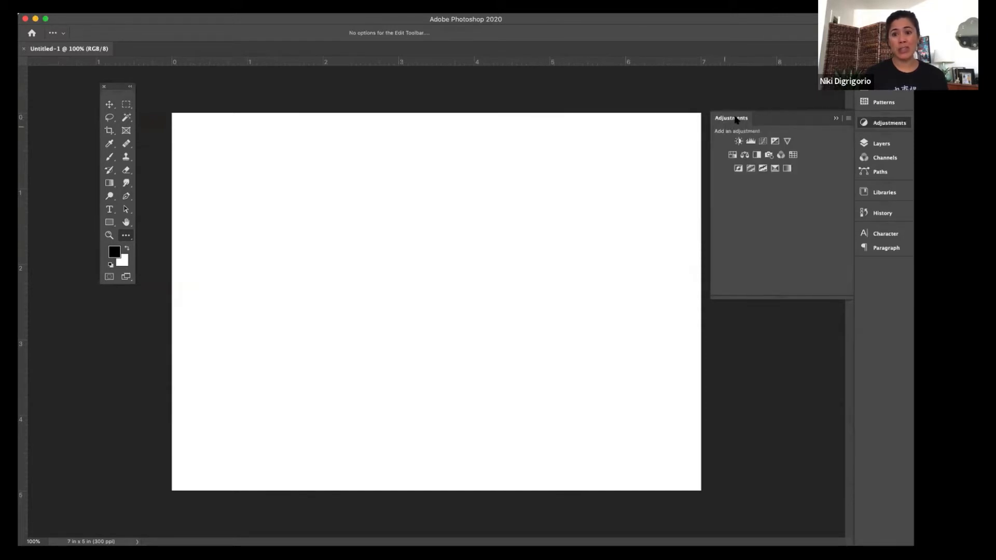
pyautogui.moveTo(734, 118); pyautogui.dragTo(550, 149)
pyautogui.click(549, 148)
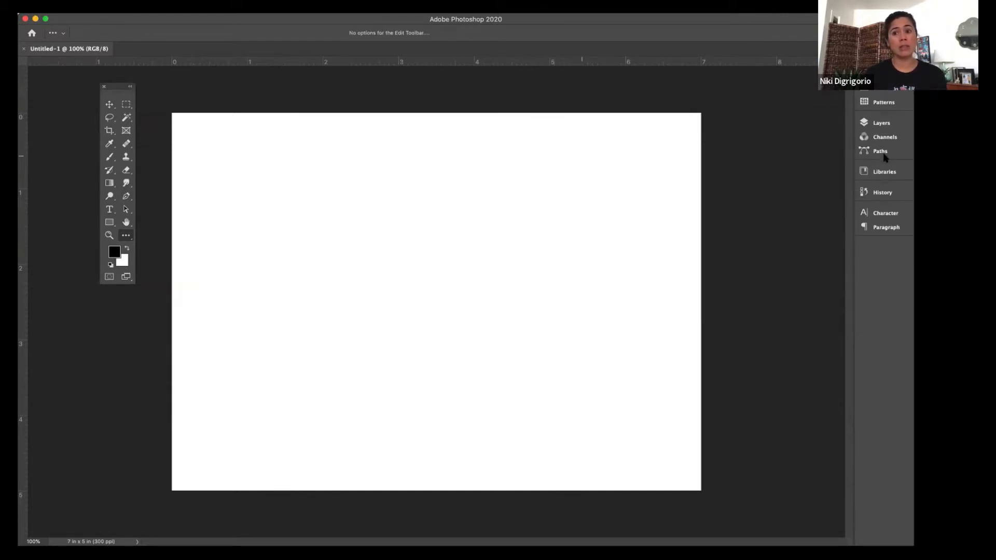
pyautogui.moveTo(877, 193); pyautogui.dragTo(695, 187)
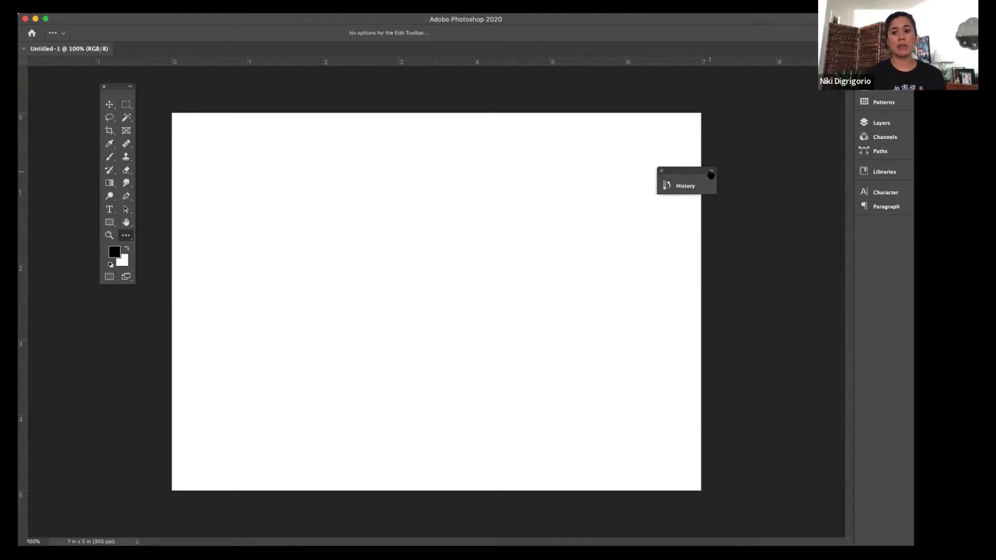
pyautogui.click(662, 171)
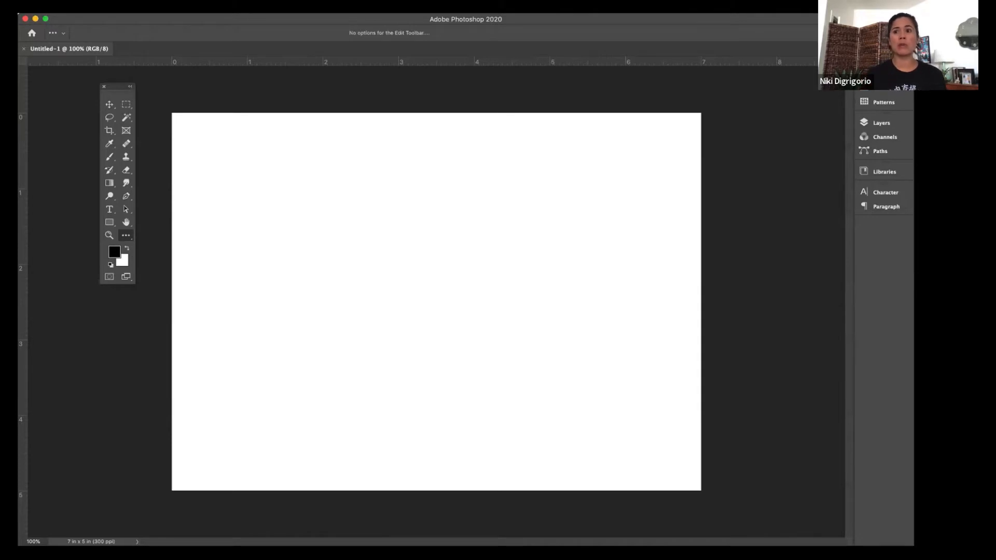
# Step: Reset the Essentials workspace to its default layout, and switch back to the compact workspace with the two-column toolbar and collapsed panels
pyautogui.click(890, 33)
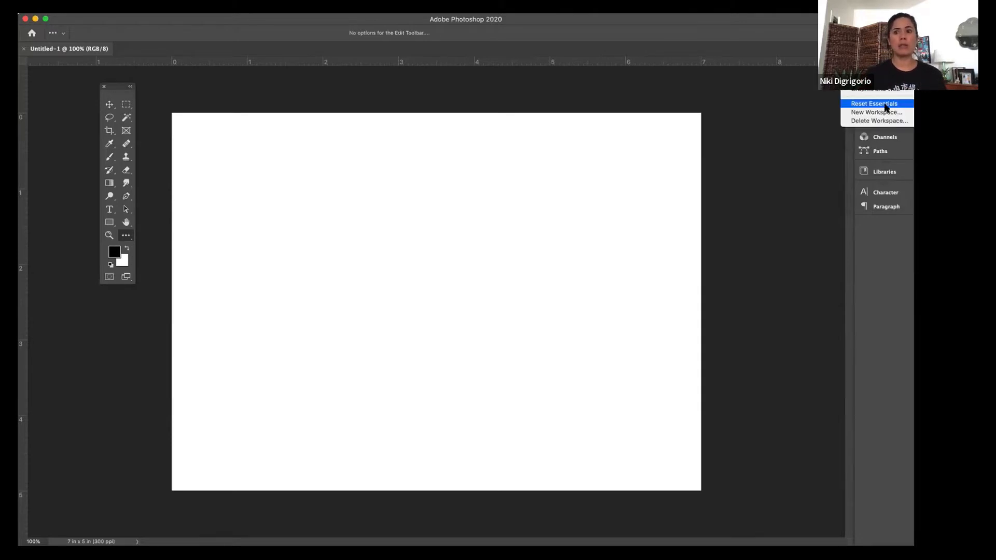
pyautogui.click(887, 104)
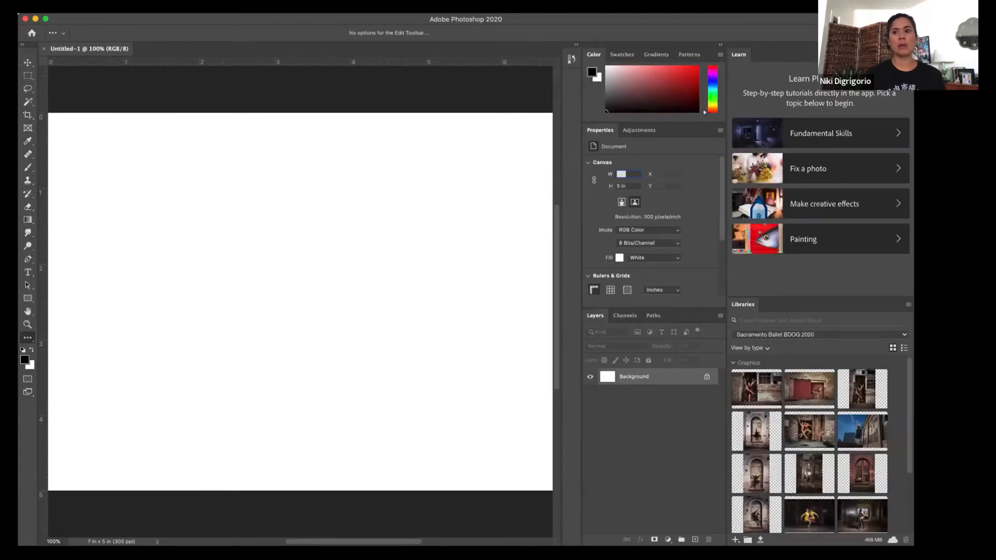
pyautogui.click(891, 32)
pyautogui.click(891, 33)
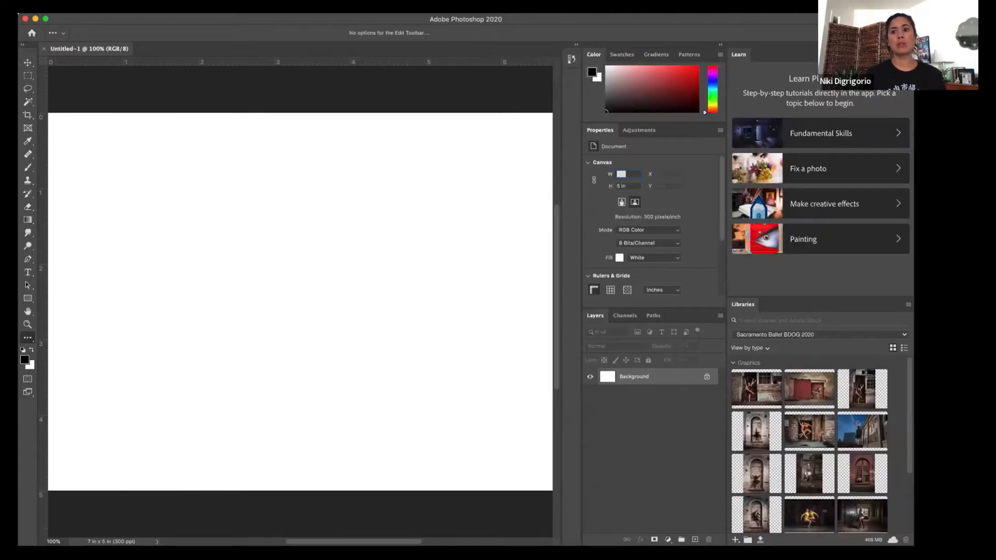
pyautogui.click(890, 33)
pyautogui.click(875, 47)
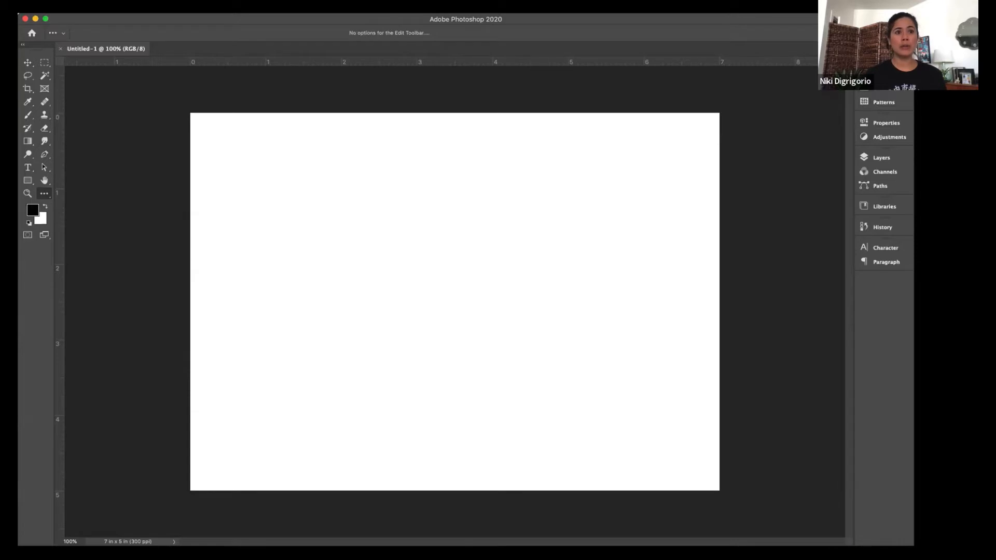
# Step: Show the Paragraph and Brushes panels, float the brush panel group over the canvas, and view its Brush Settings and Brushes
pyautogui.click(328, 6)
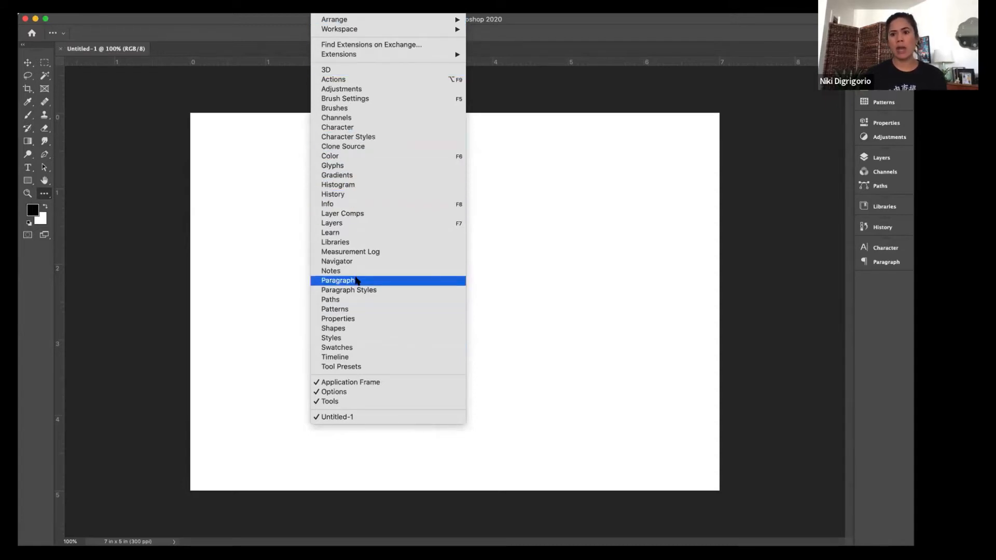
pyautogui.click(356, 280)
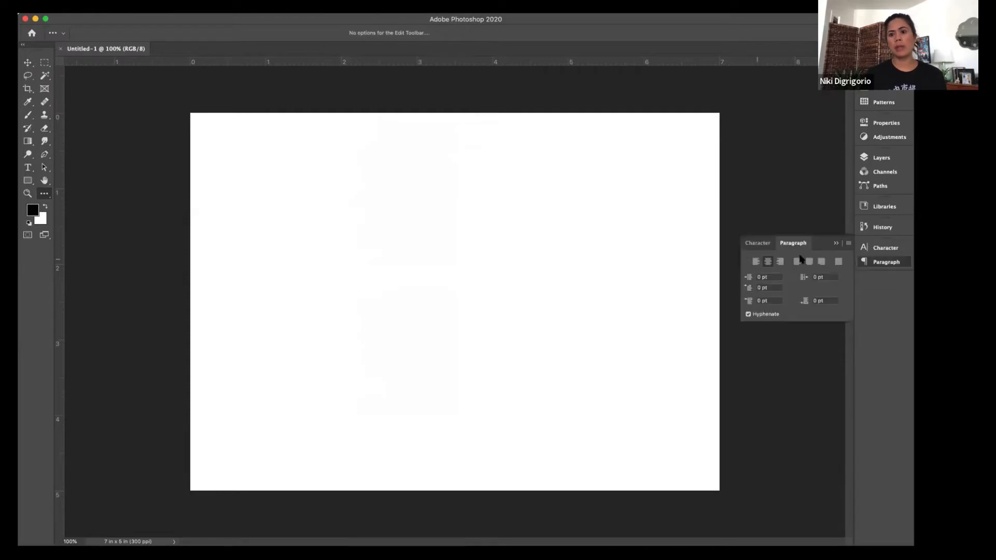
pyautogui.click(322, 8)
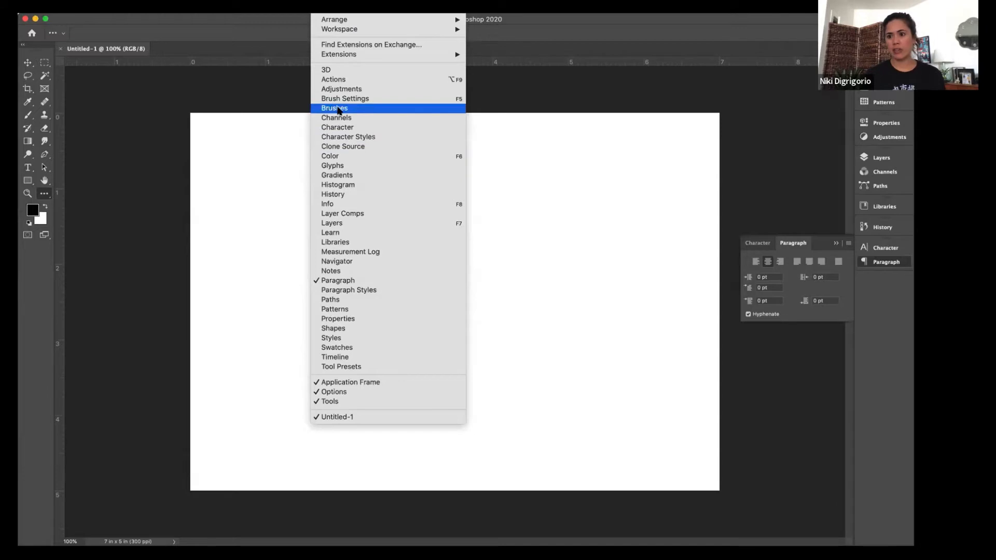
pyautogui.click(338, 110)
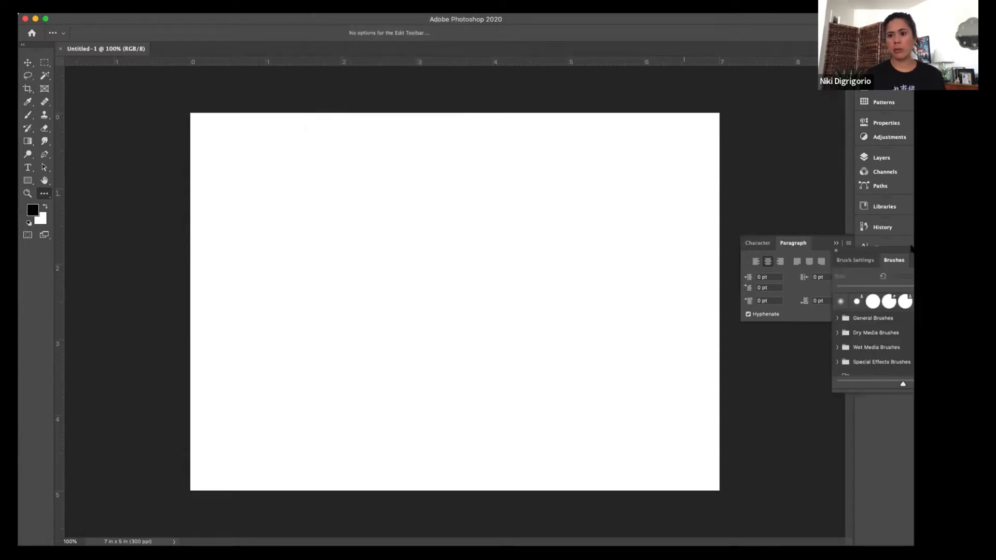
pyautogui.moveTo(903, 251)
pyautogui.mouseDown()
pyautogui.moveTo(675, 161)
pyautogui.moveTo(543, 130)
pyautogui.moveTo(516, 140)
pyautogui.mouseUp()
pyautogui.click(501, 134)
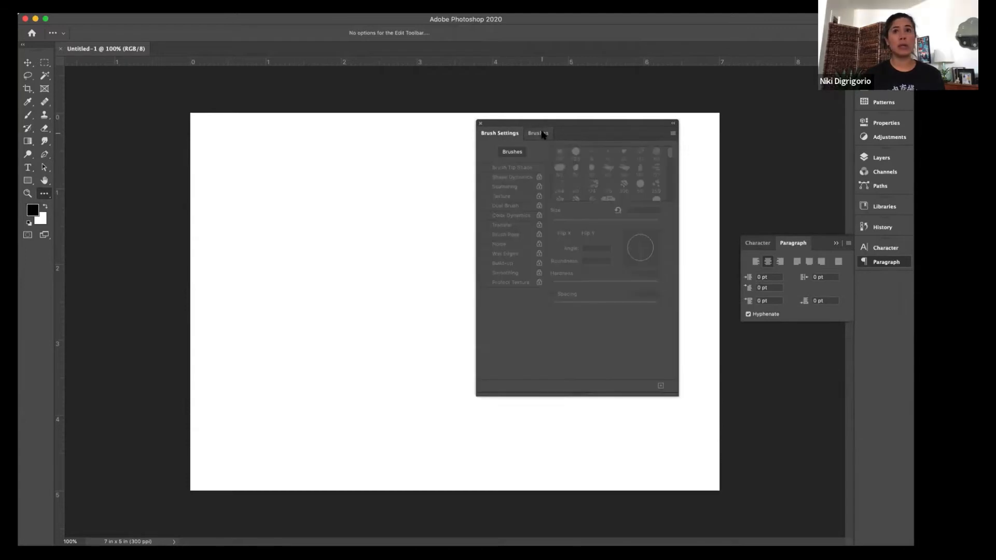
pyautogui.click(539, 133)
# Step: Collapse the Paragraph panel and dock the Brush Settings and Brushes group below it in the collapsed panel column
pyautogui.click(836, 243)
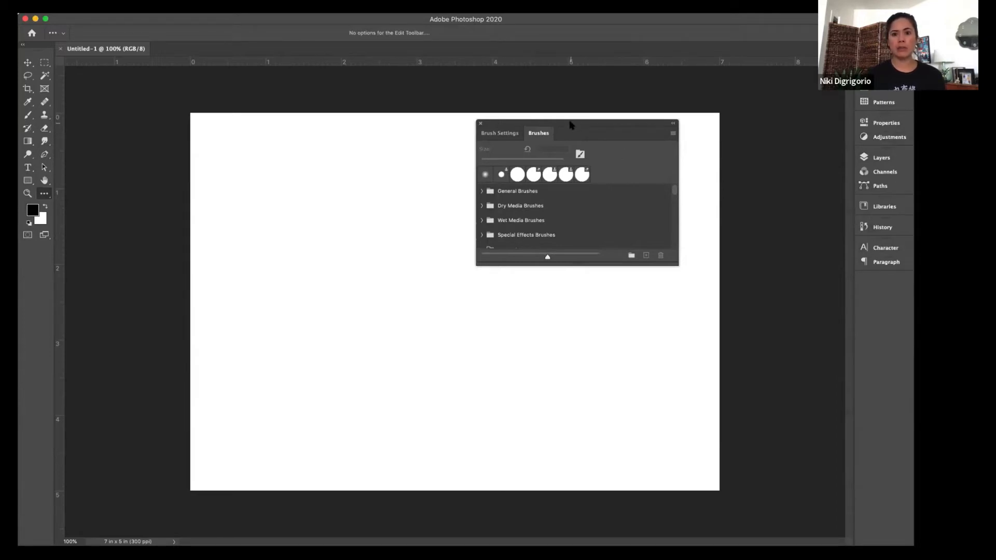
pyautogui.moveTo(570, 124)
pyautogui.mouseDown()
pyautogui.moveTo(851, 289)
pyautogui.moveTo(876, 279)
pyautogui.mouseUp()
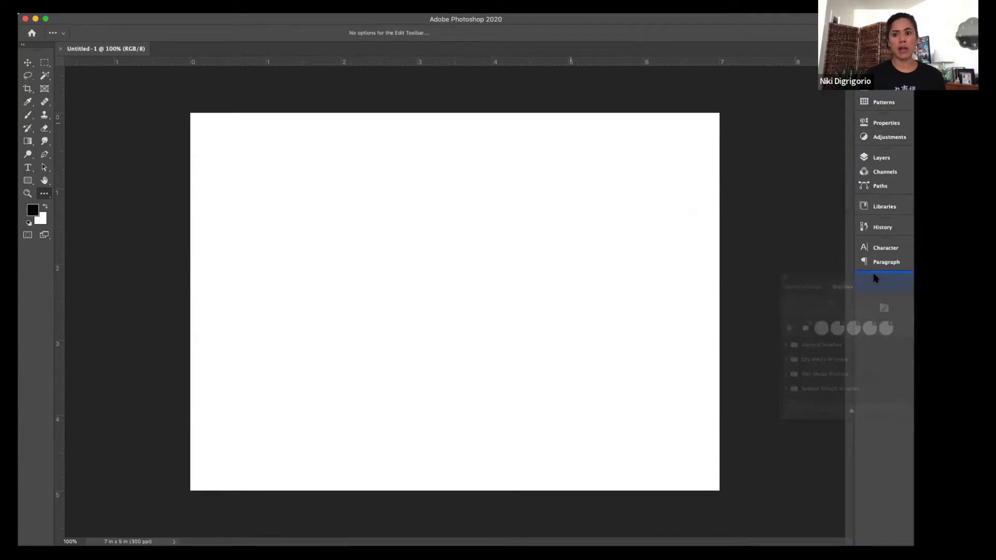
pyautogui.moveTo(875, 279); pyautogui.dragTo(876, 280)
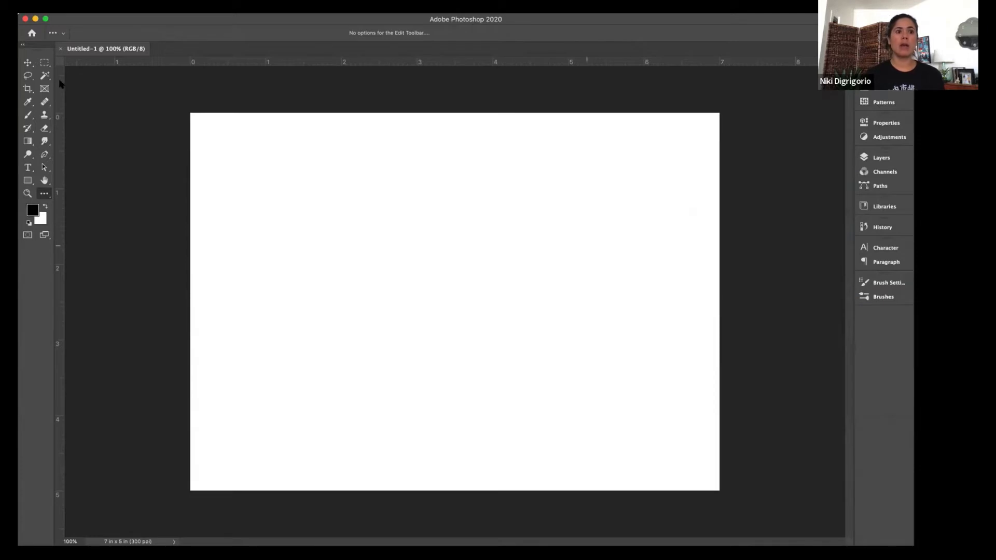
# Step: Float the toolbar over the canvas and dock it back at its original edge
pyautogui.moveTo(35, 48); pyautogui.dragTo(122, 92)
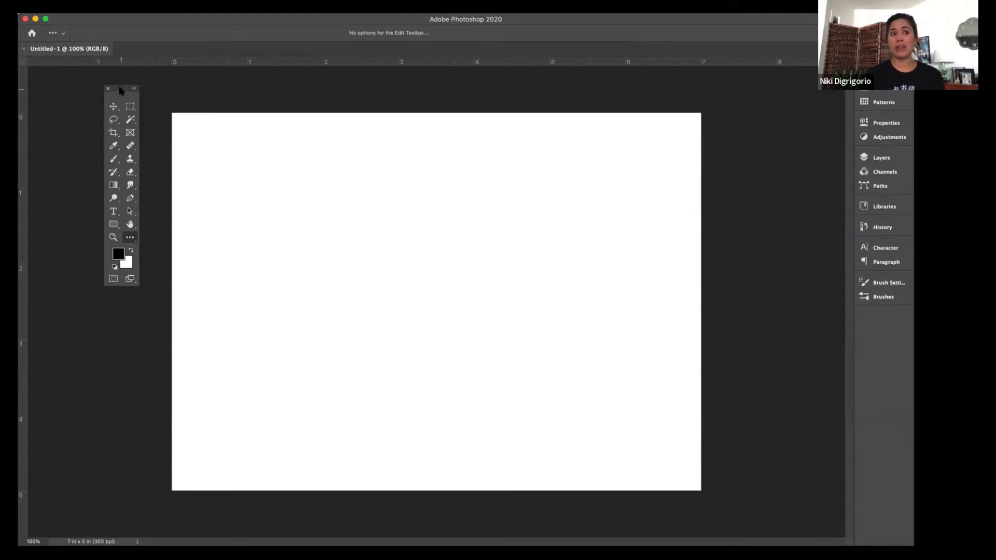
pyautogui.moveTo(120, 90); pyautogui.dragTo(23, 62)
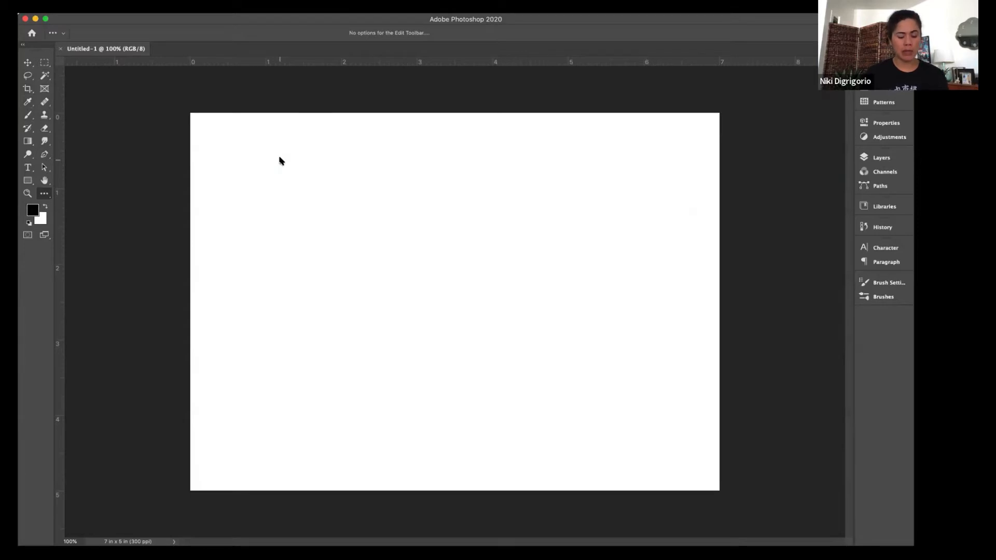
# Step: Look through the Brush, Eyedropper, Clone Stamp, Healing Brush, Type and Move tools, their options and the related tools grouped under them
pyautogui.press('b')
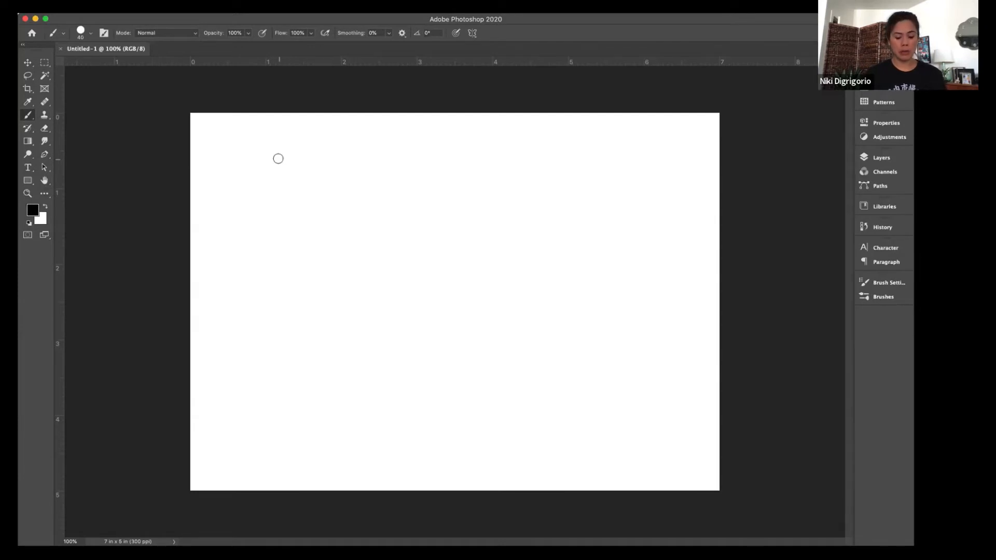
pyautogui.press('i')
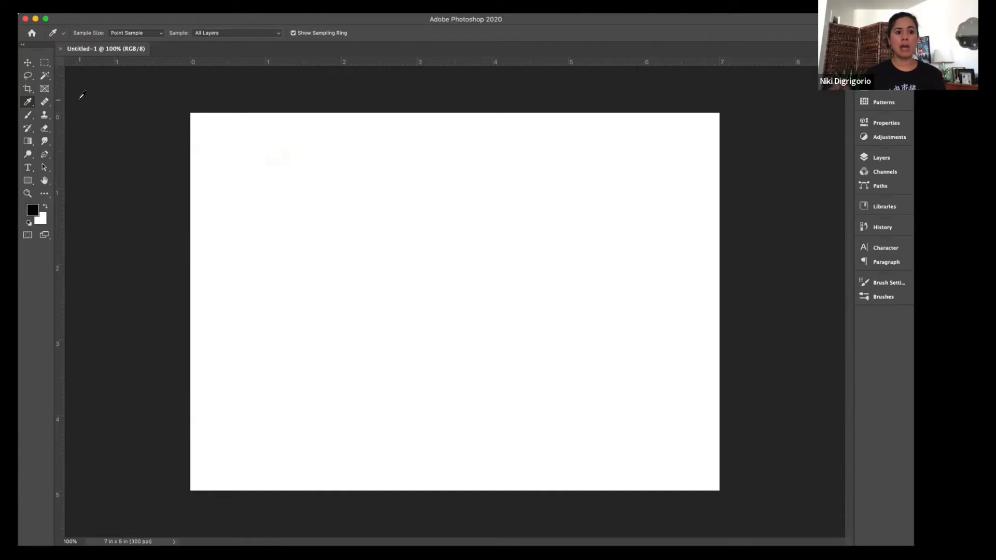
pyautogui.click(49, 120)
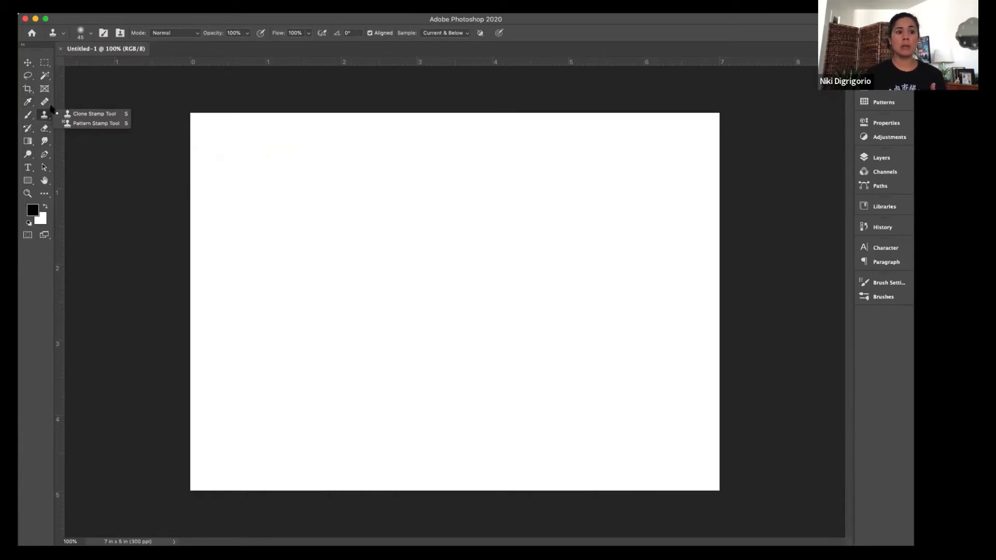
pyautogui.click(49, 106)
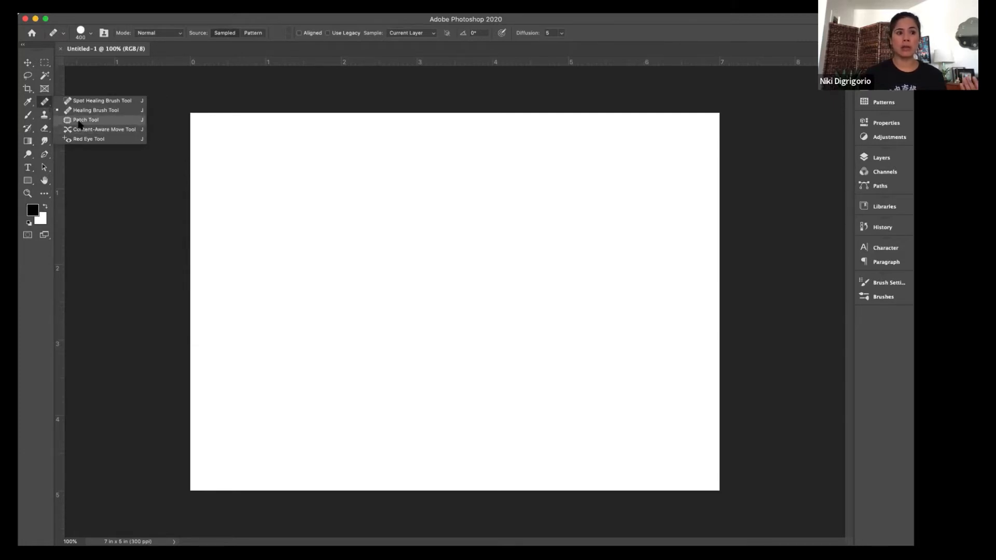
pyautogui.click(30, 104)
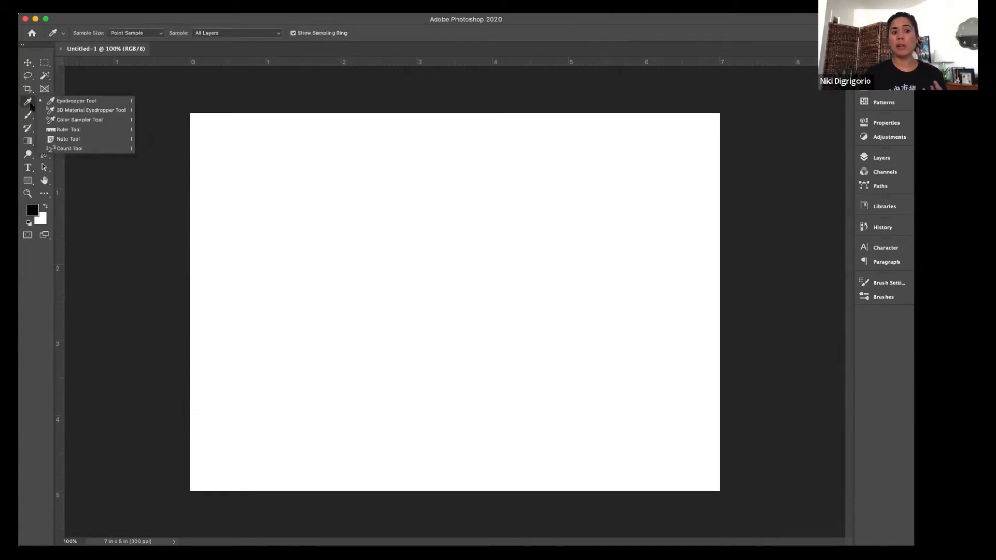
pyautogui.click(29, 169)
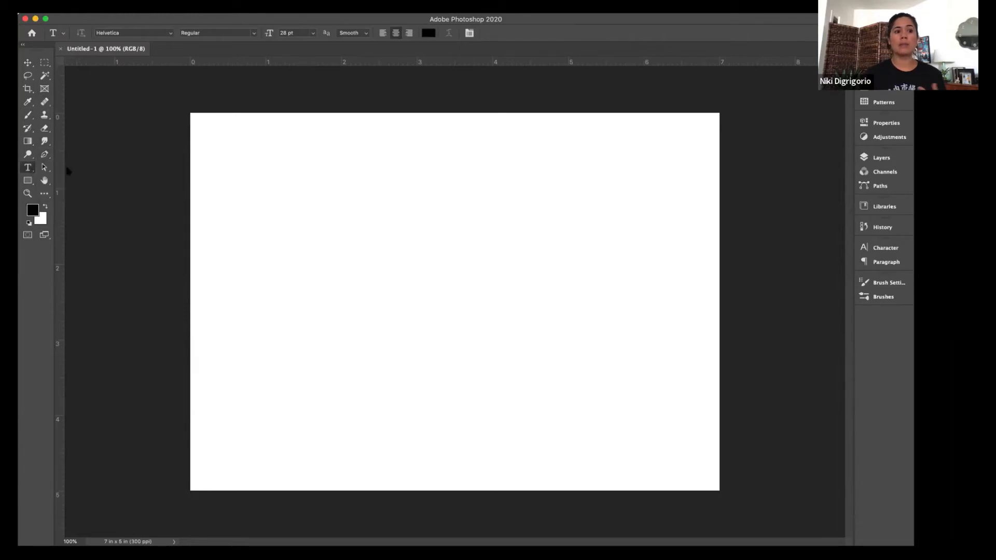
pyautogui.click(28, 63)
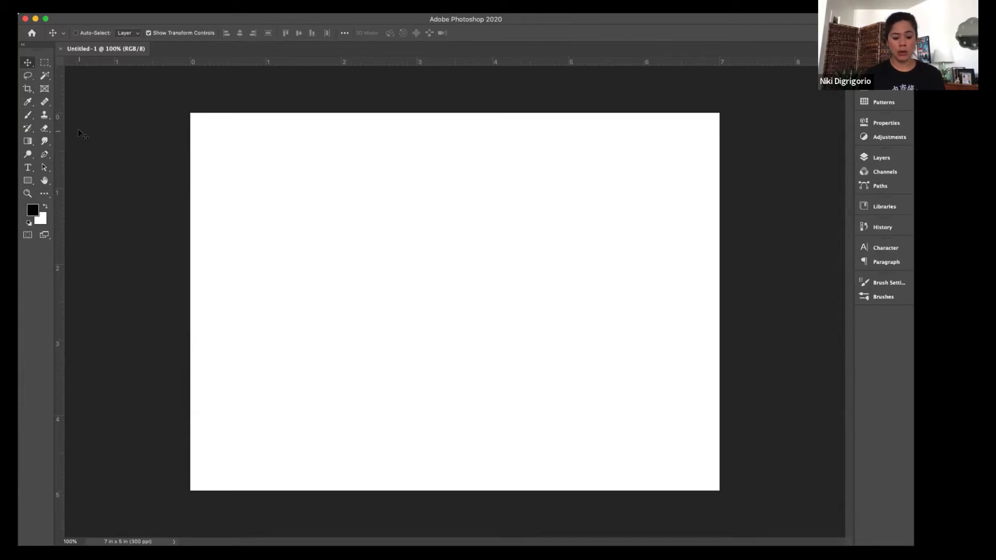
pyautogui.press('i')
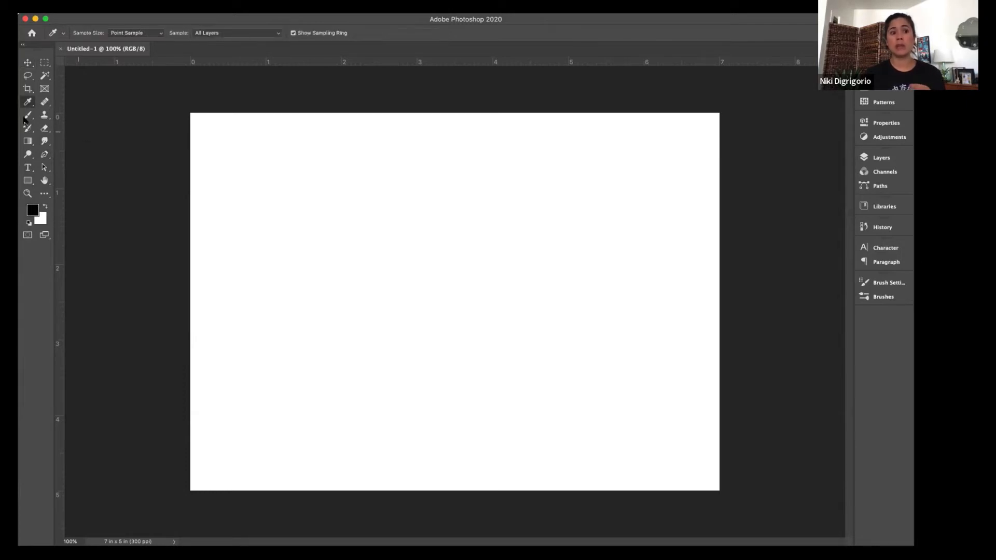
# Step: View the tools grouped with the Eyedropper, and look through the Customize Toolbar dialog's tool list without changing it
pyautogui.click(32, 105)
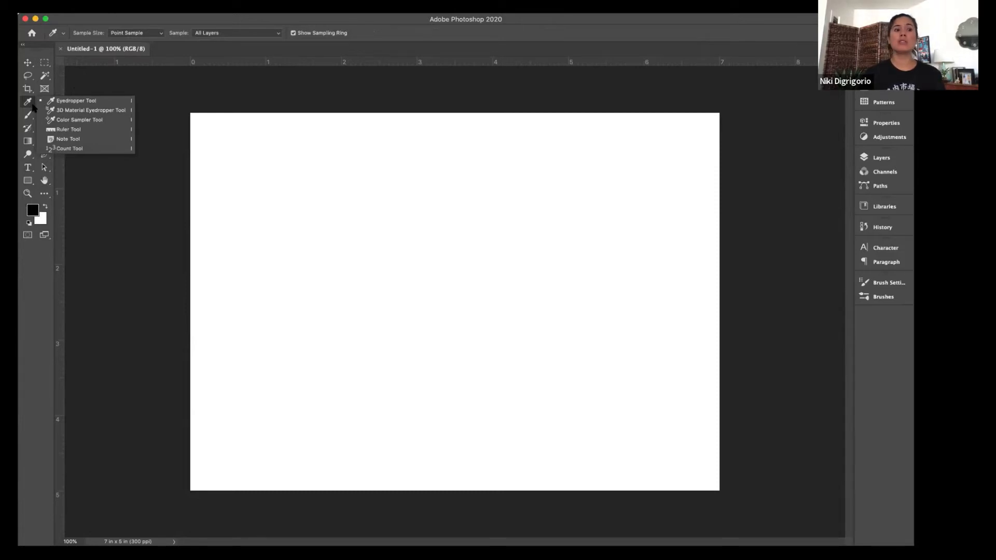
pyautogui.click(41, 46)
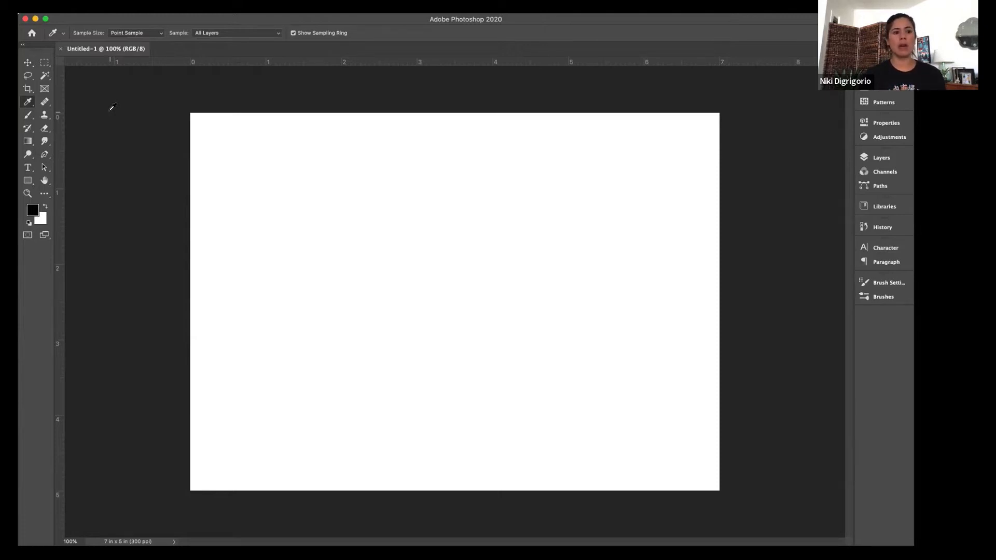
pyautogui.click(48, 196)
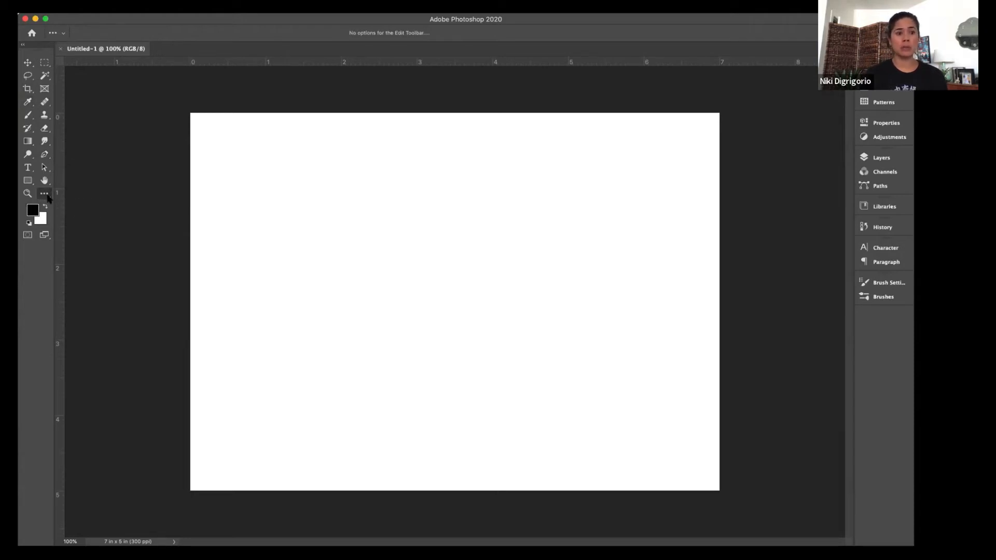
pyautogui.click(48, 196)
pyautogui.click(48, 197)
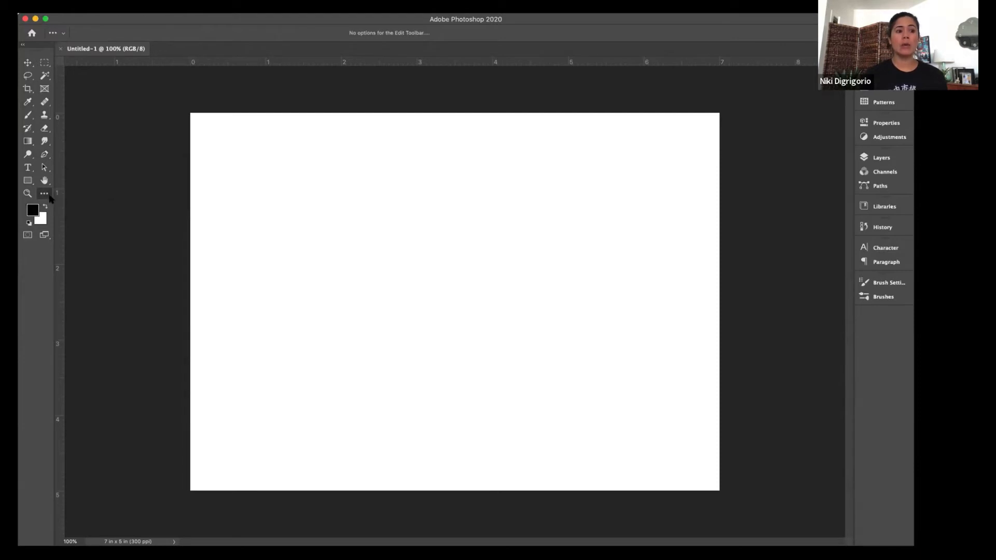
pyautogui.click(49, 196)
pyautogui.click(87, 197)
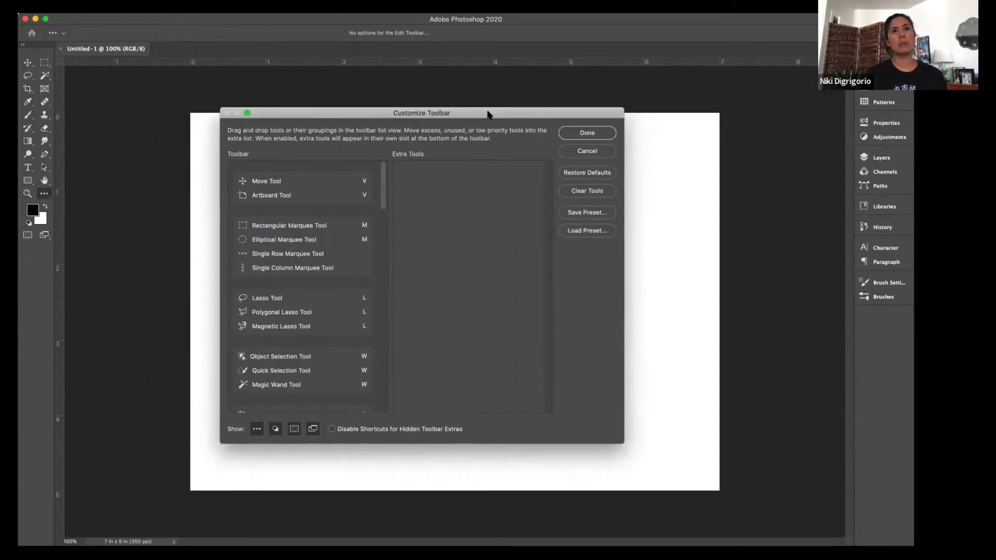
pyautogui.scroll(-10, 360, 249)
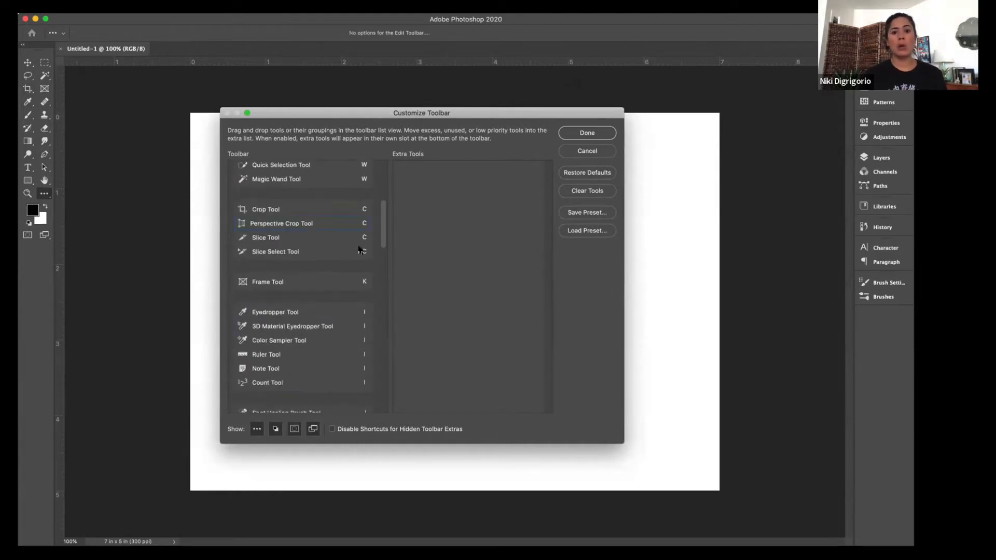
pyautogui.scroll(-3, 360, 250)
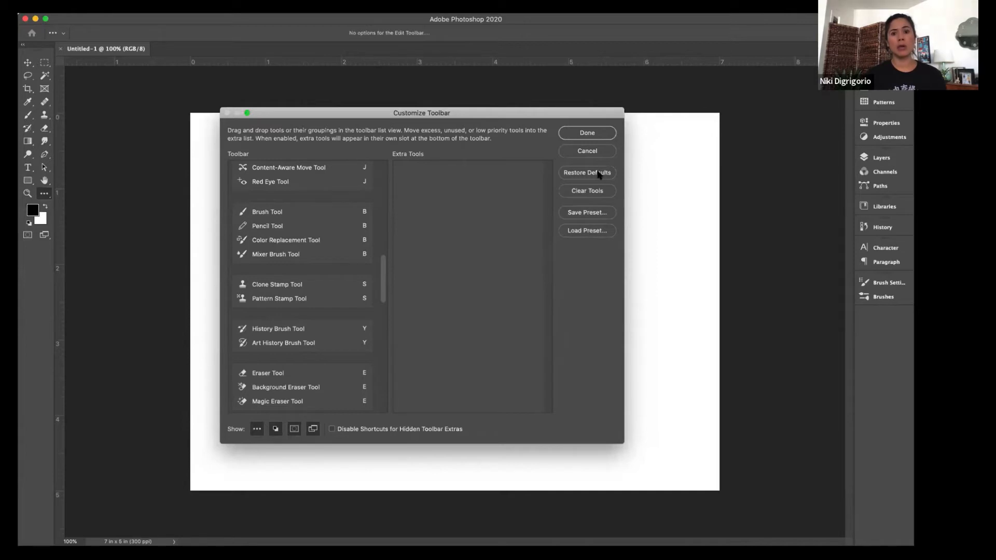
pyautogui.click(590, 153)
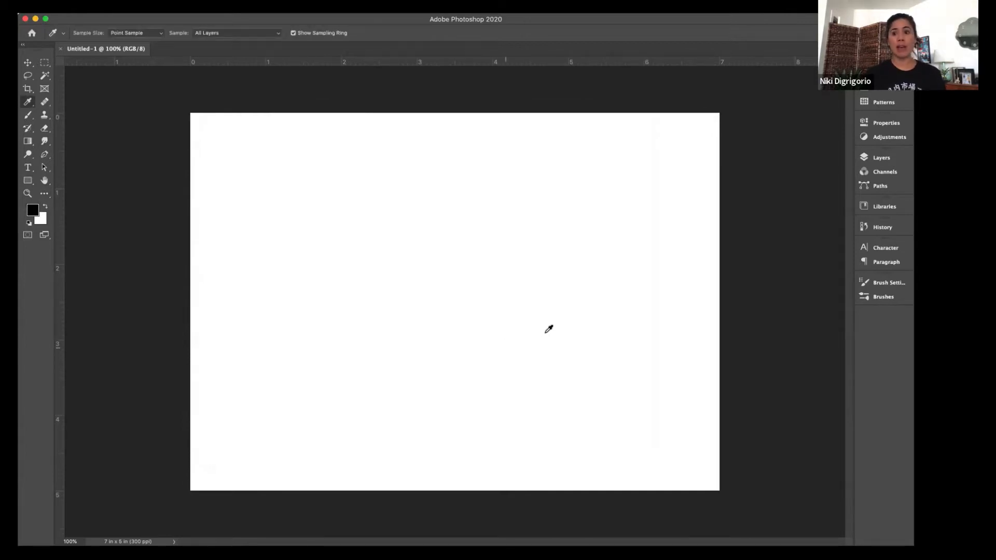
# Step: View the workspace list with its options for resetting, creating and deleting workspaces
pyautogui.click(892, 33)
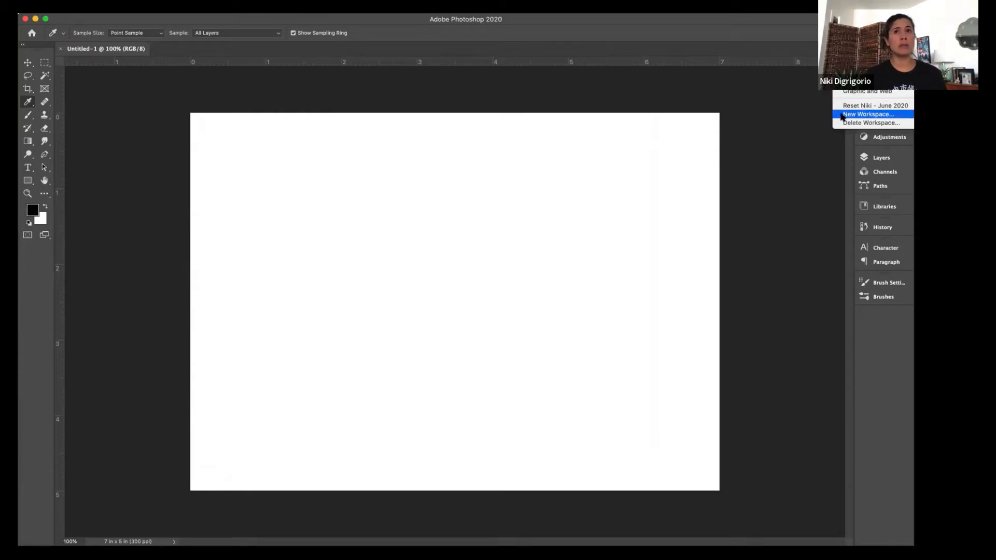
pyautogui.click(679, 131)
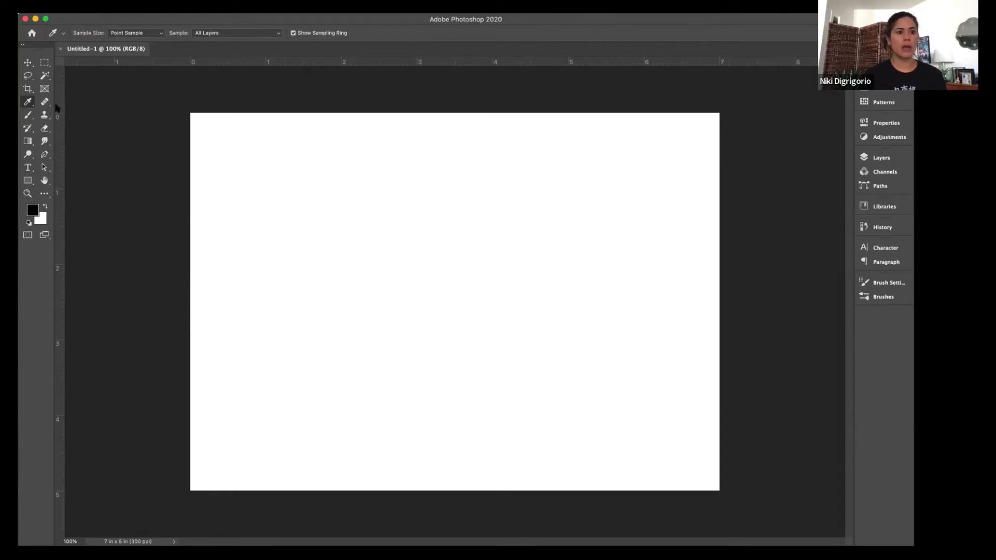
# Step: Look at the tool options for the Move, Lasso, Crop and Gradient tools
pyautogui.click(28, 63)
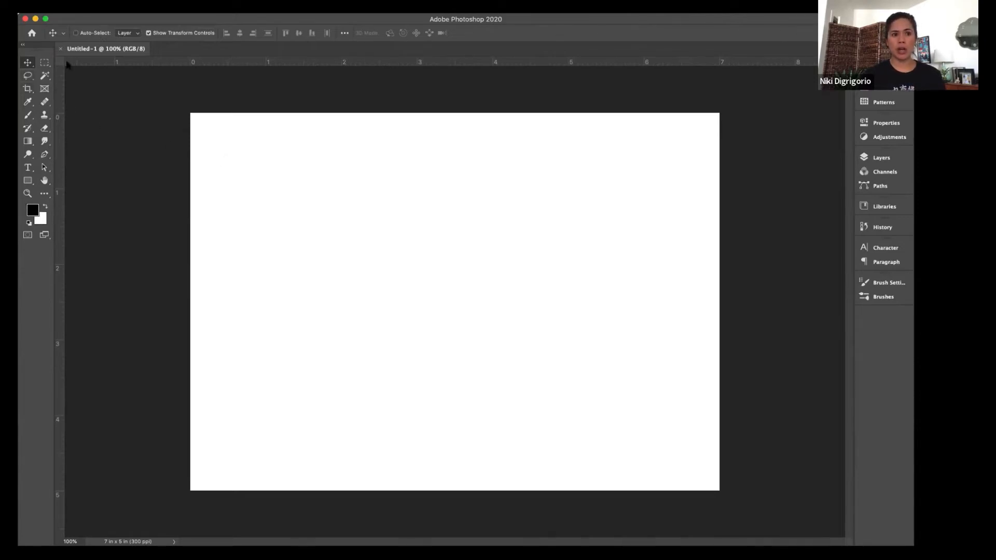
pyautogui.click(24, 77)
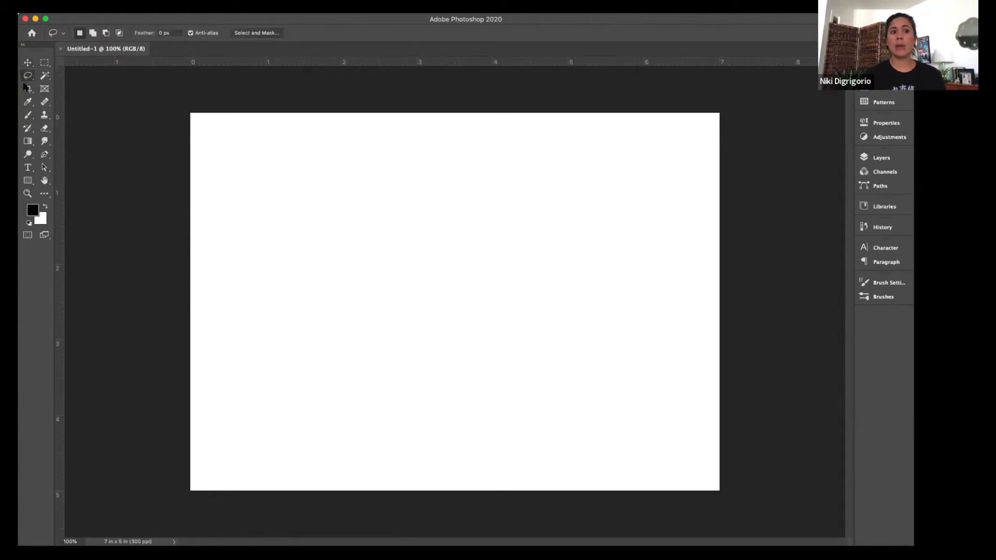
pyautogui.click(26, 89)
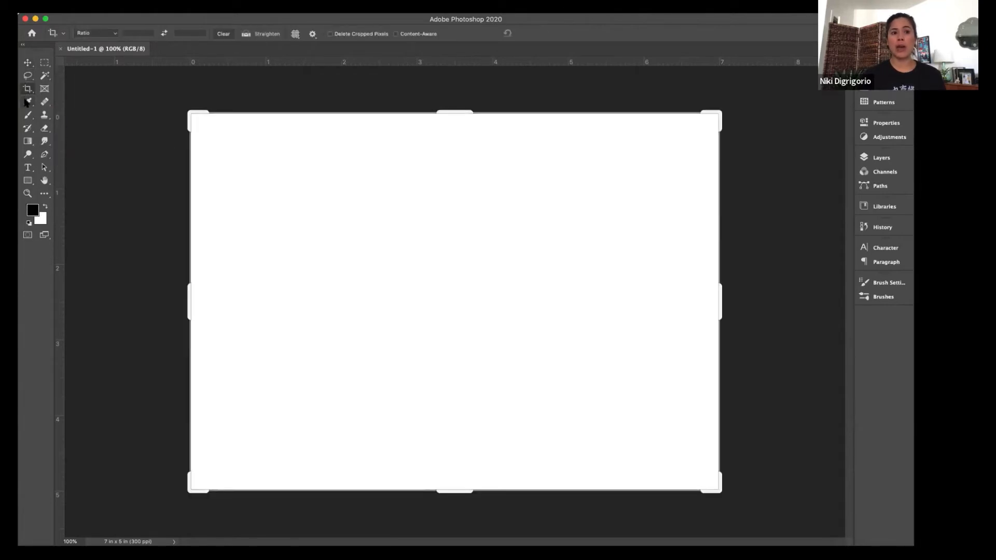
pyautogui.click(26, 63)
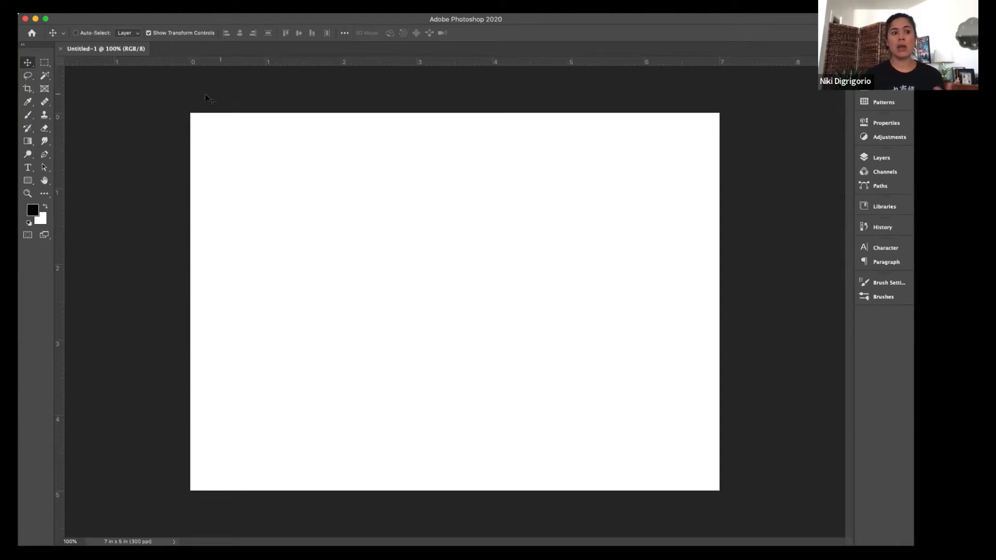
pyautogui.click(28, 141)
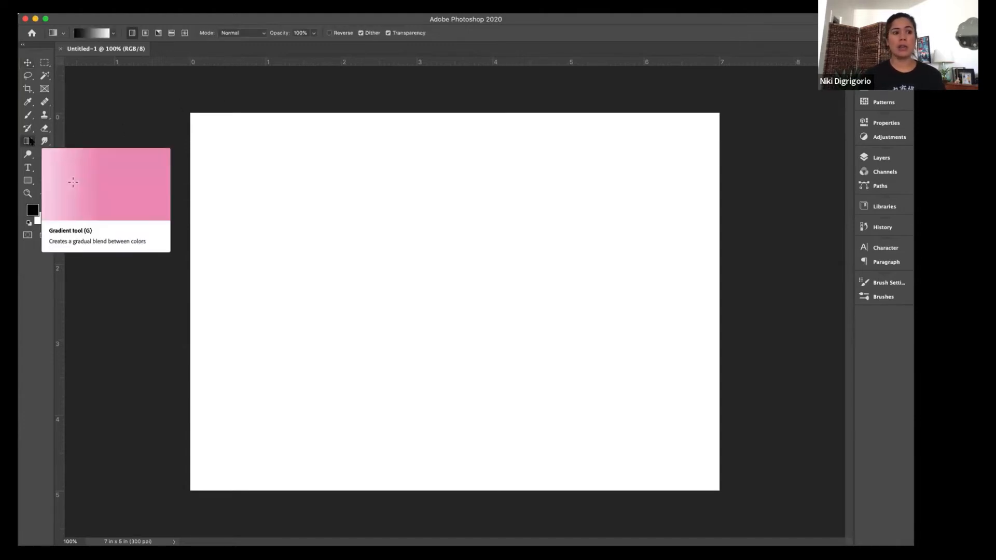
# Step: Select the Brush tool and leave only the General Brushes folder expanded in its brush preset picker
pyautogui.click(28, 115)
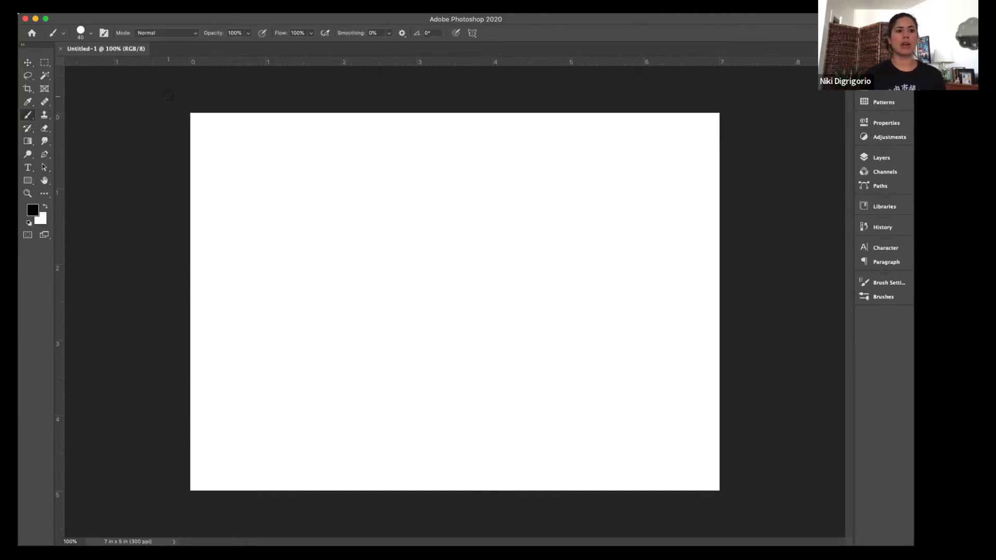
pyautogui.click(90, 34)
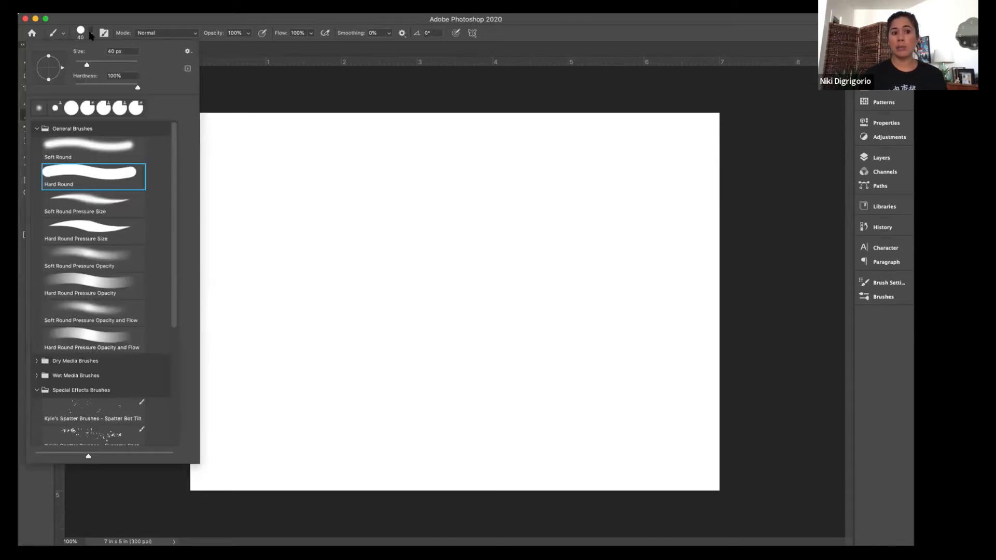
pyautogui.click(90, 35)
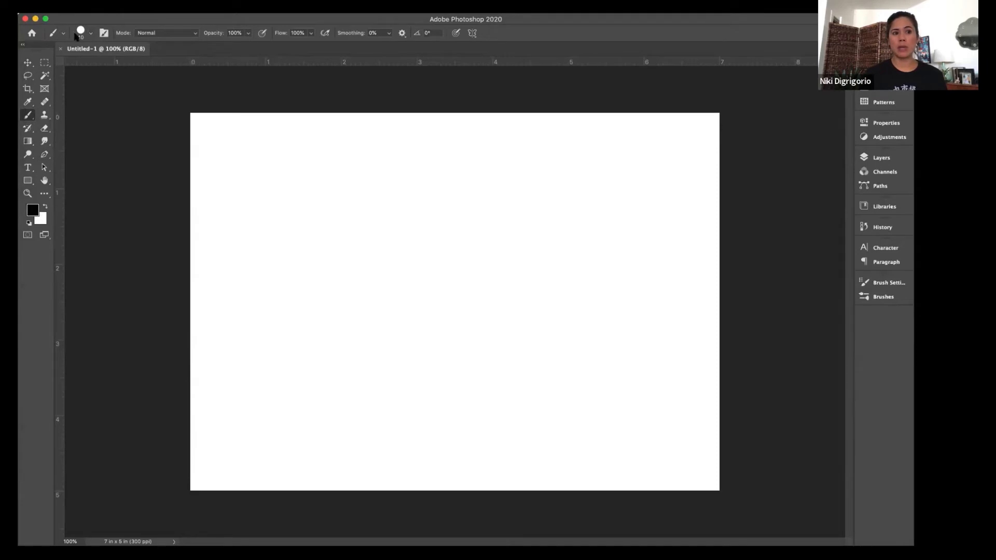
pyautogui.click(91, 34)
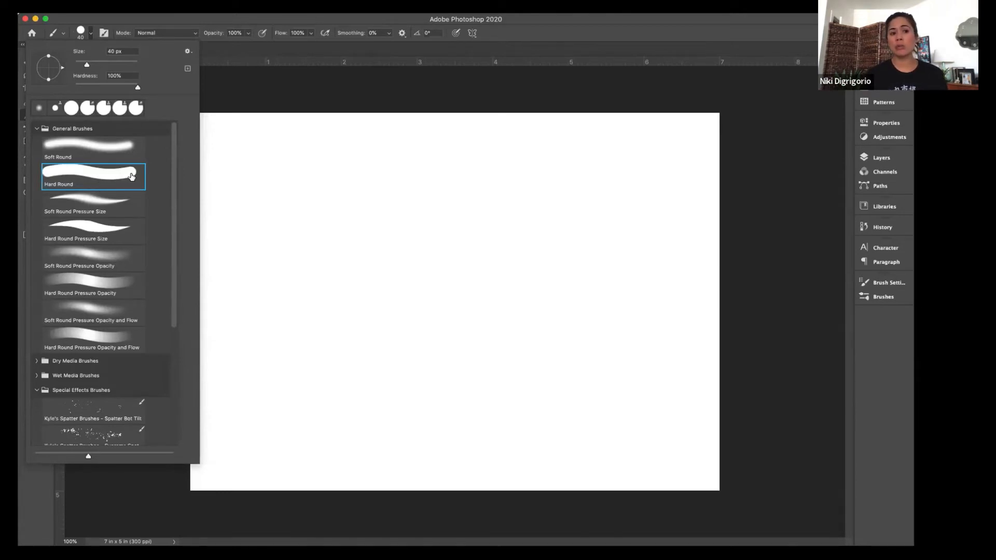
pyautogui.click(36, 128)
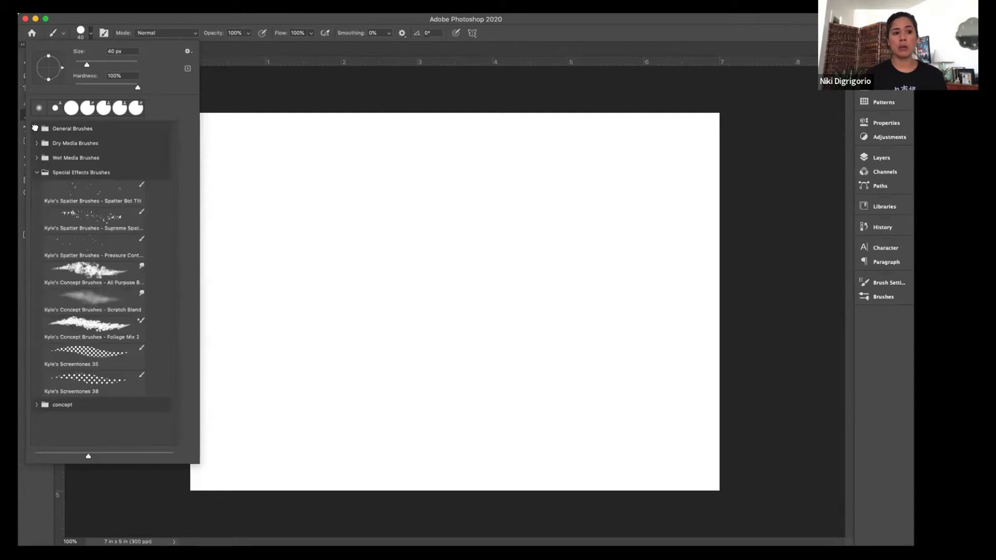
pyautogui.click(37, 172)
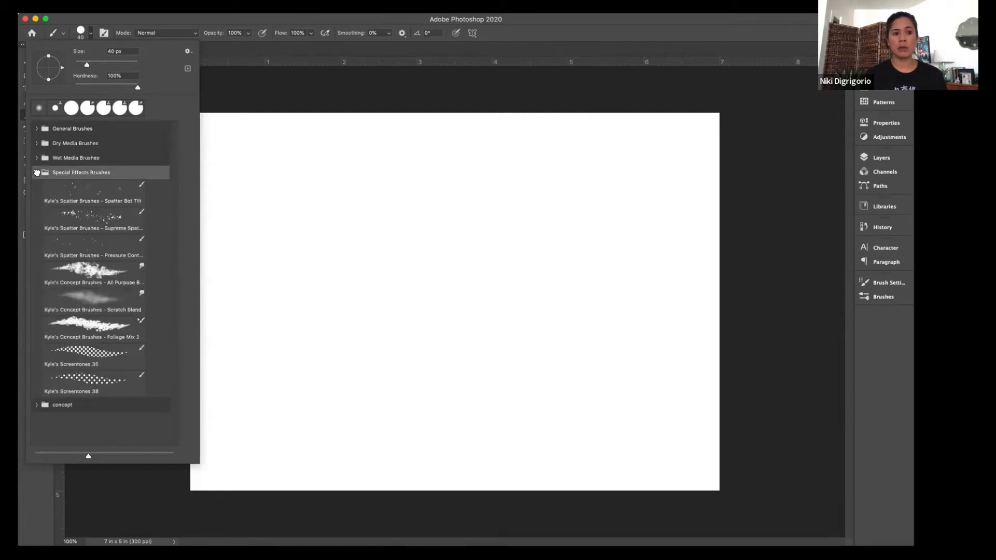
pyautogui.click(36, 172)
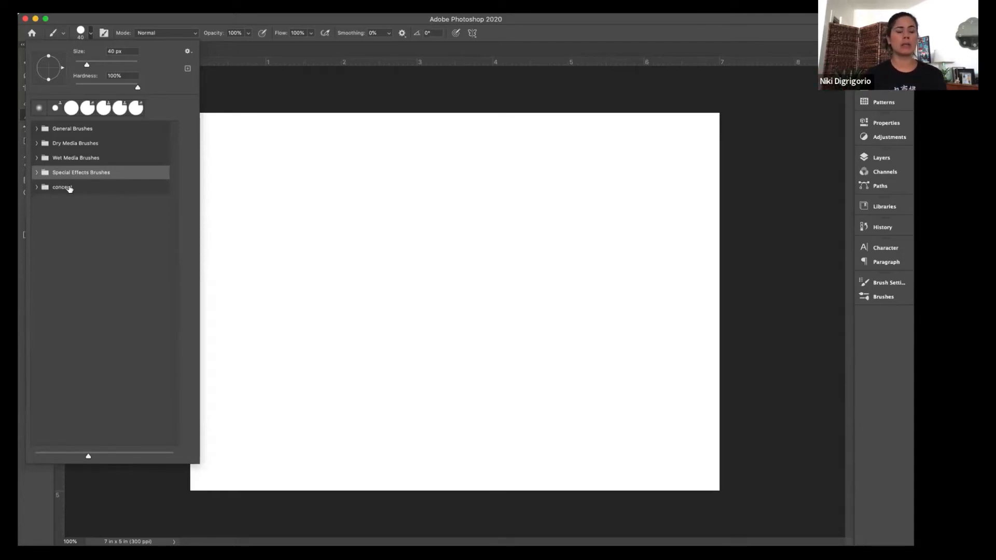
pyautogui.click(37, 128)
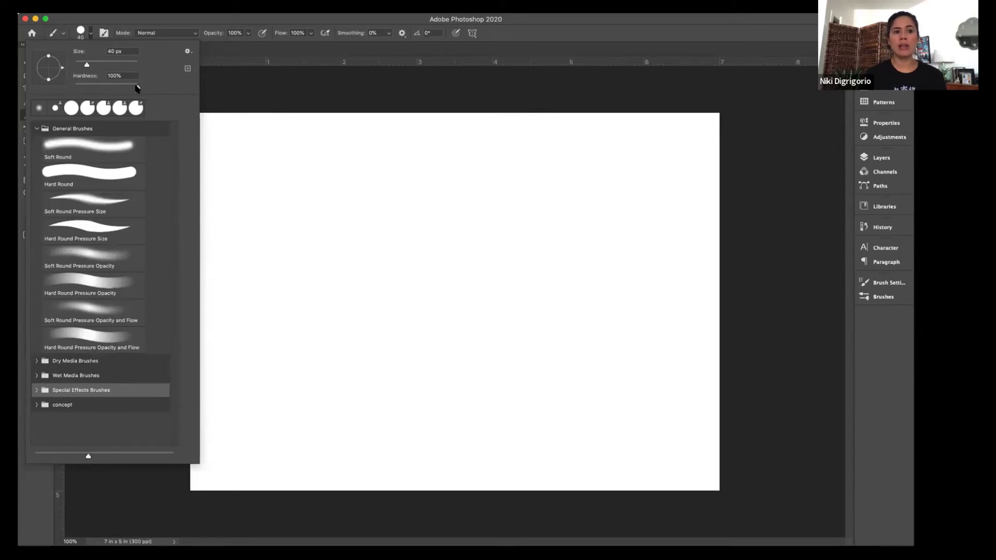
# Step: Pick the Soft Round brush, try a 162 px size and a smaller one, and view the brush preset options
pyautogui.click(93, 149)
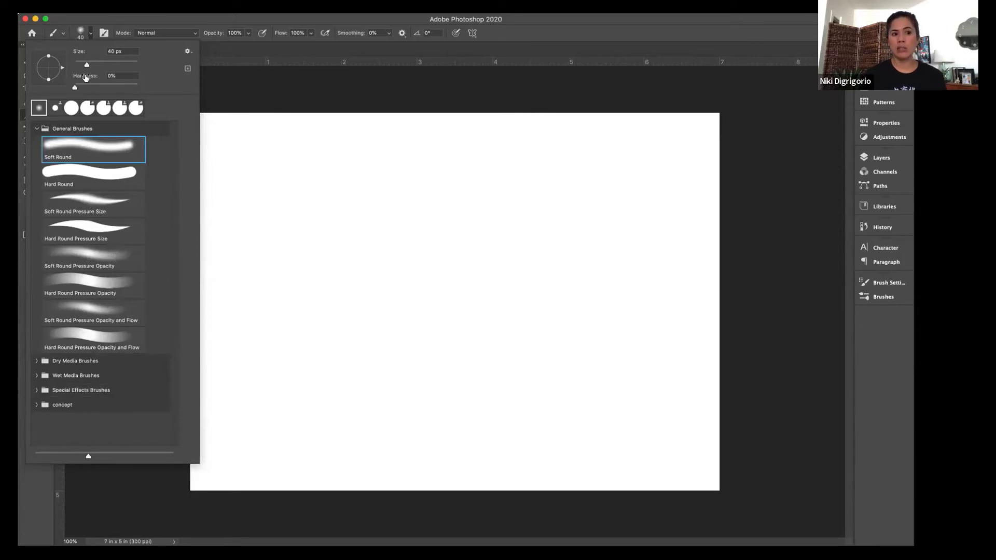
pyautogui.moveTo(88, 64); pyautogui.dragTo(116, 64)
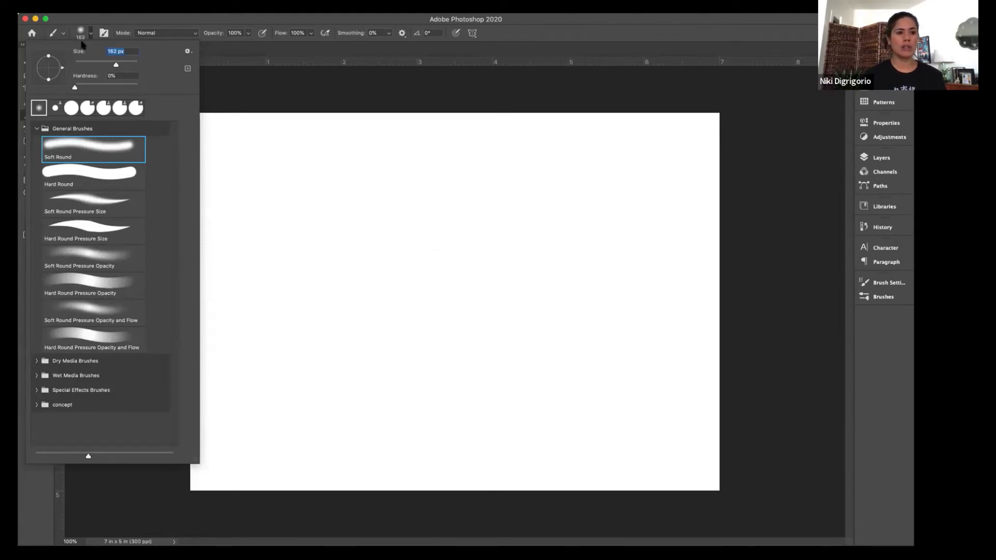
pyautogui.click(187, 53)
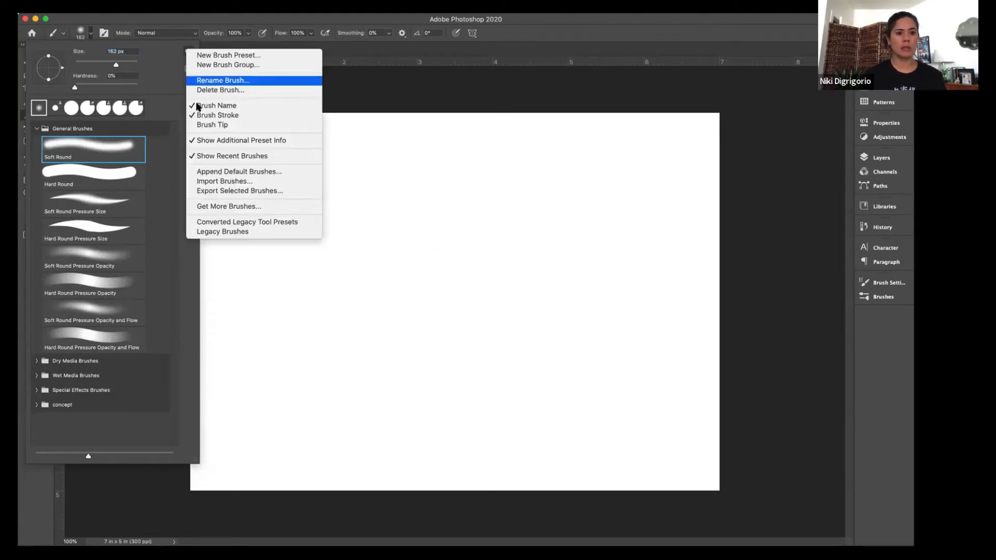
pyautogui.click(153, 60)
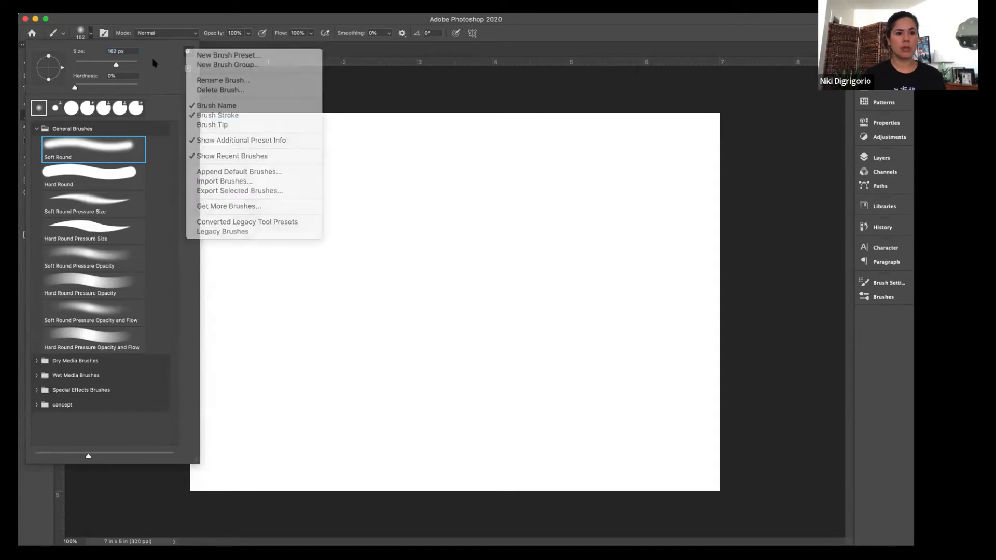
pyautogui.moveTo(114, 63); pyautogui.dragTo(89, 66)
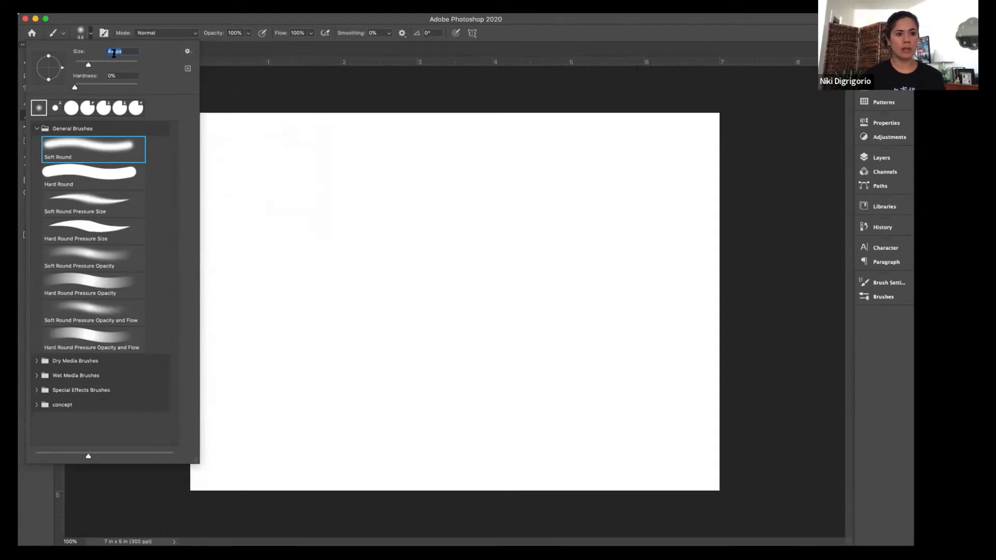
# Step: Set the brush to 40 px with 100% hardness and paint a straight horizontal line about 5 in long across the upper canvas
pyautogui.doubleClick(110, 52)
pyautogui.write('40')
pyautogui.press('Tab')
pyautogui.write('100')
pyautogui.press('Tab')
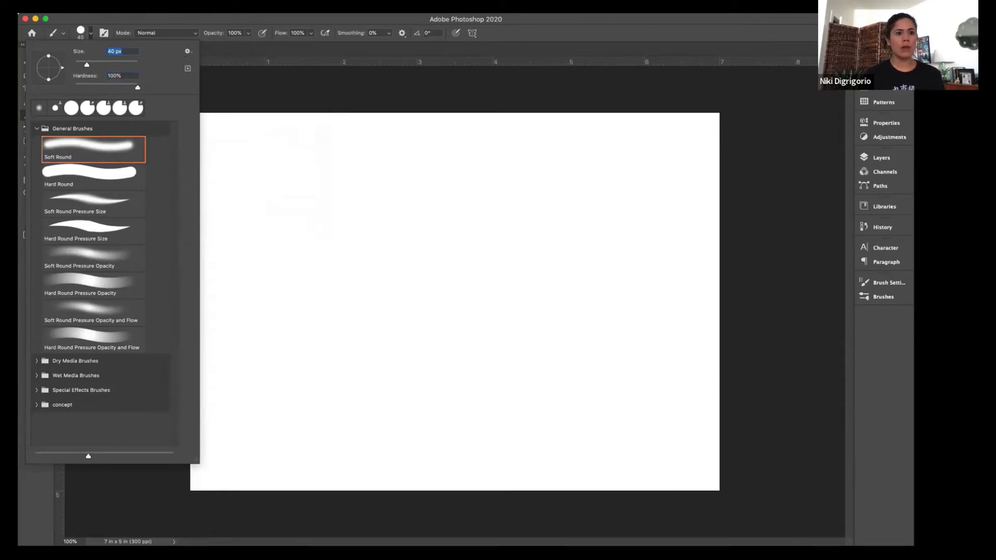
pyautogui.moveTo(256, 220); pyautogui.dragTo(647, 226)
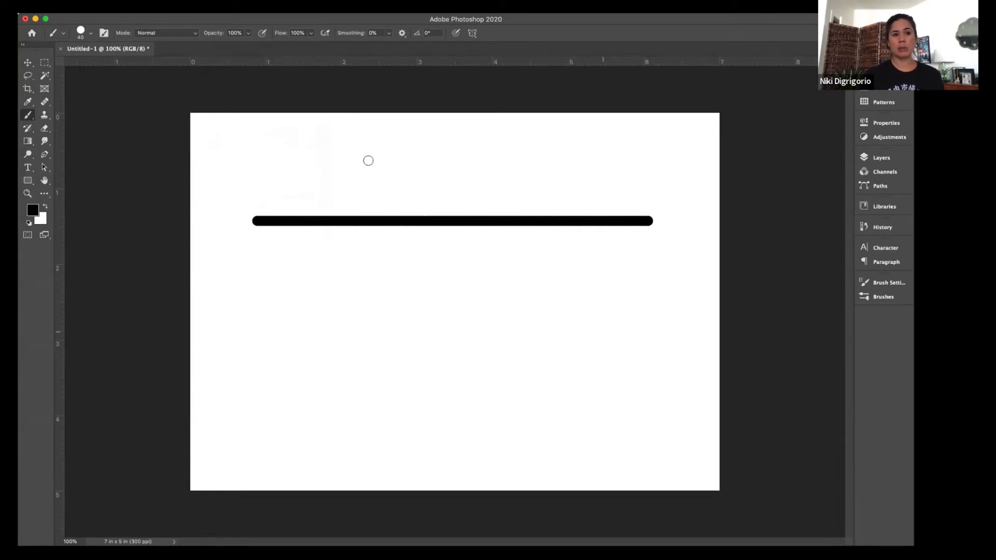
# Step: Increase the brush size, reduce its hardness, and paint a thicker soft-edged horizontal line below the first one
pyautogui.click(91, 32)
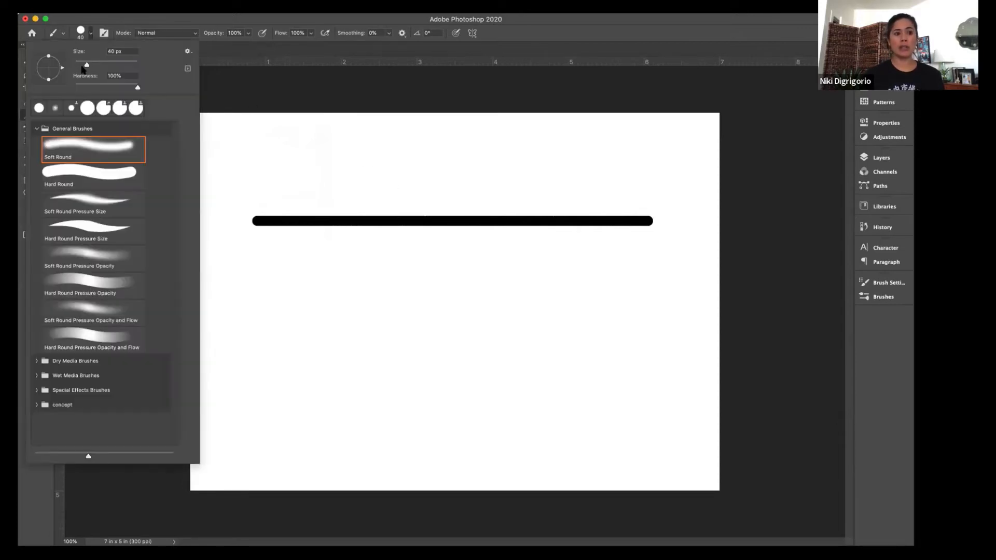
pyautogui.moveTo(86, 64)
pyautogui.mouseDown()
pyautogui.moveTo(115, 64)
pyautogui.moveTo(107, 89)
pyautogui.mouseUp()
pyautogui.click(260, 285)
pyautogui.moveTo(440, 295); pyautogui.dragTo(646, 302)
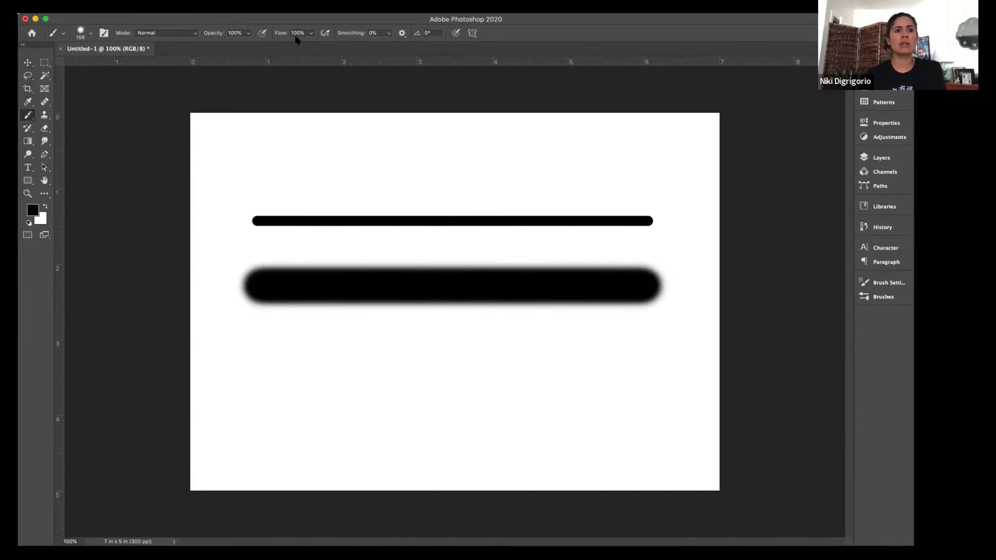
# Step: Set the brush to 20 px with 43% hardness, paint a wavy stroke above the first line, and inspect its edges close up
pyautogui.click(89, 36)
pyautogui.moveTo(113, 63)
pyautogui.mouseDown()
pyautogui.moveTo(79, 64)
pyautogui.moveTo(108, 87)
pyautogui.mouseUp()
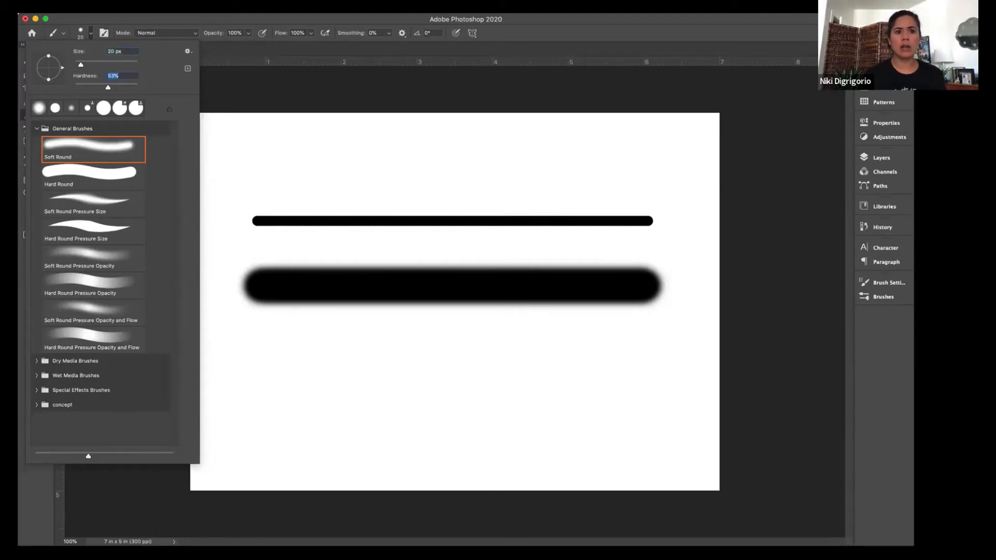
pyautogui.moveTo(289, 164)
pyautogui.mouseDown()
pyautogui.moveTo(296, 175)
pyautogui.moveTo(340, 165)
pyautogui.moveTo(374, 178)
pyautogui.mouseUp()
pyautogui.scroll(10, 403, 188)
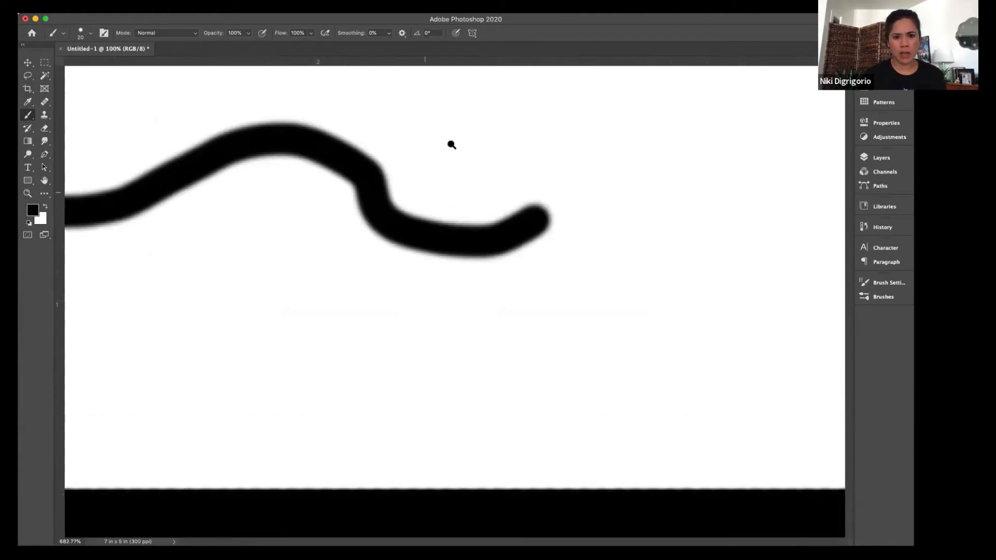
# Step: Increase the 20 px brush's hardness and paint a crisp-edged squiggle beside the end of the wavy stroke
pyautogui.click(91, 34)
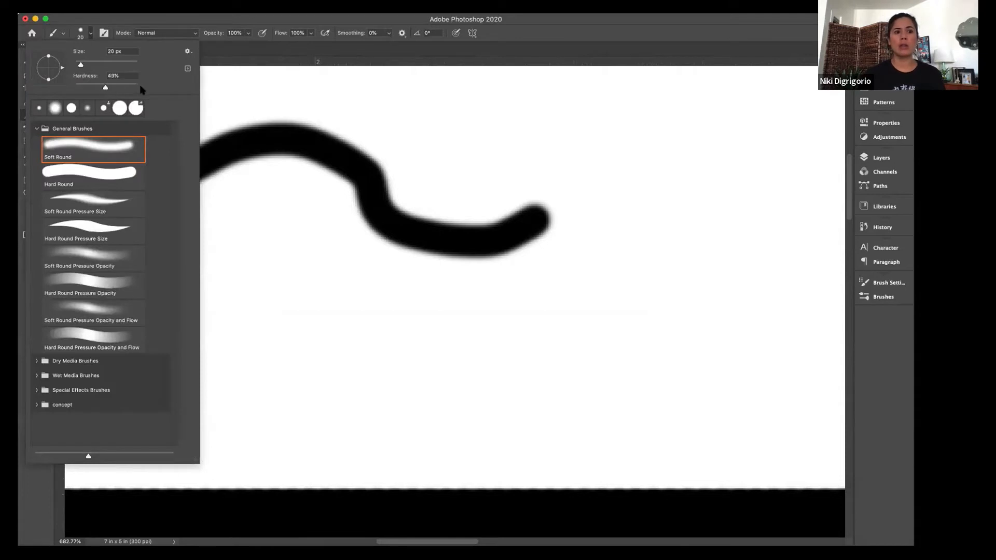
pyautogui.moveTo(438, 125)
pyautogui.mouseDown()
pyautogui.moveTo(451, 148)
pyautogui.moveTo(493, 157)
pyautogui.moveTo(526, 144)
pyautogui.moveTo(584, 161)
pyautogui.moveTo(600, 241)
pyautogui.moveTo(559, 286)
pyautogui.moveTo(589, 329)
pyautogui.mouseUp()
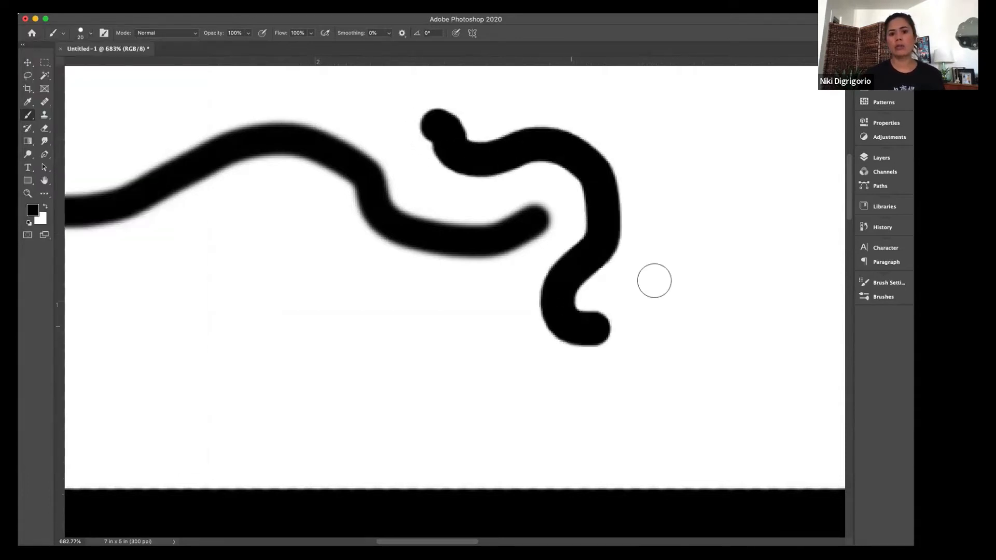
pyautogui.moveTo(710, 240); pyautogui.dragTo(628, 238)
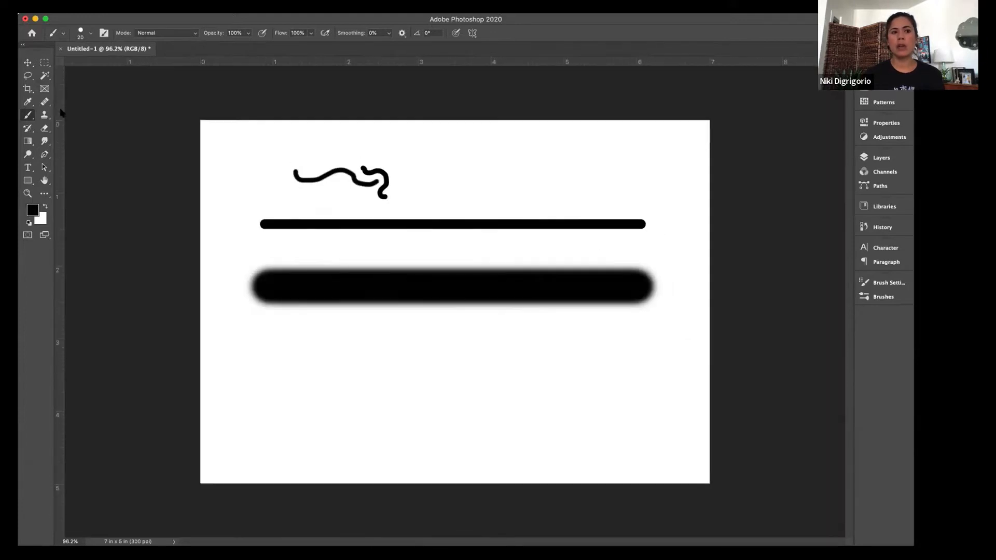
# Step: Try zooming in and out with the Zoom tool, and examine a painted line's edge pixels at 12800% magnification
pyautogui.click(27, 63)
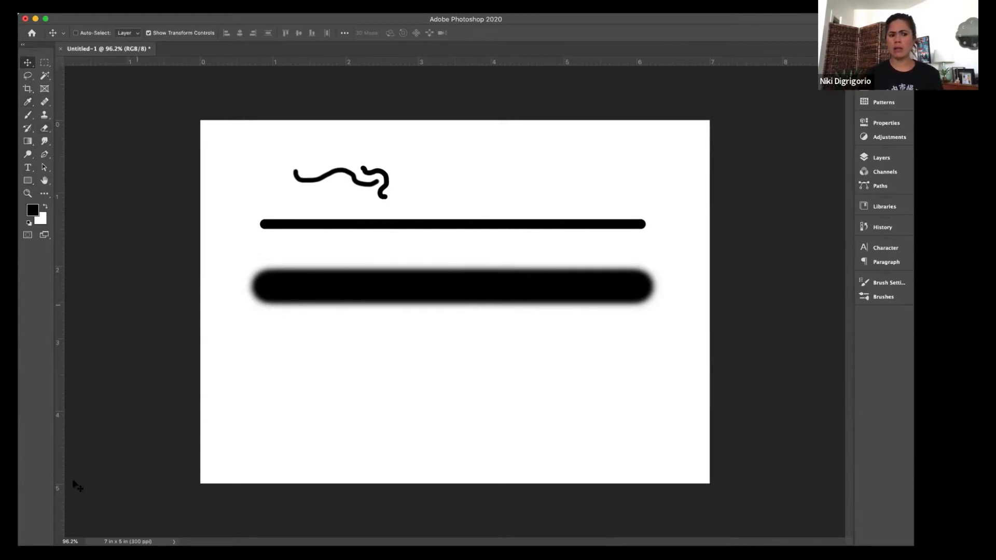
pyautogui.click(78, 540)
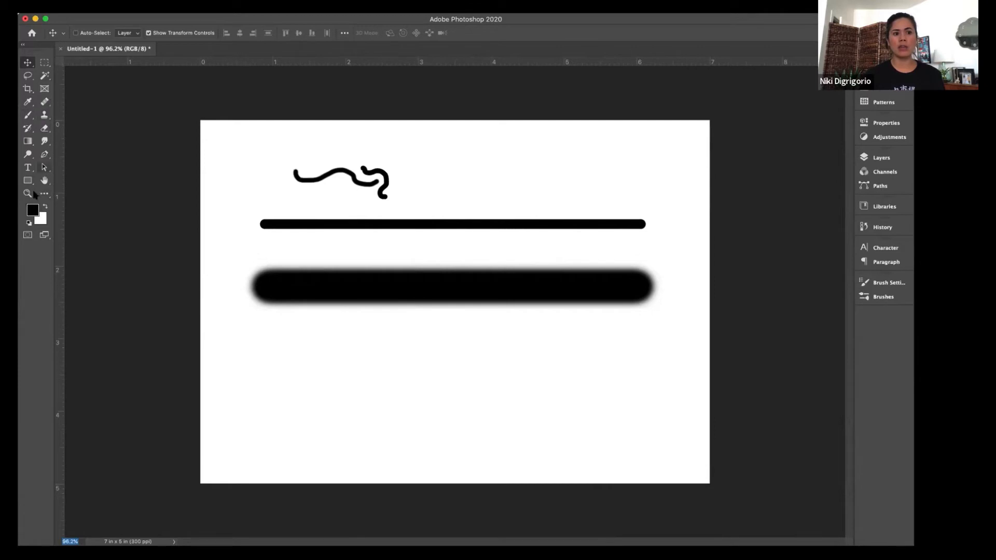
pyautogui.click(28, 195)
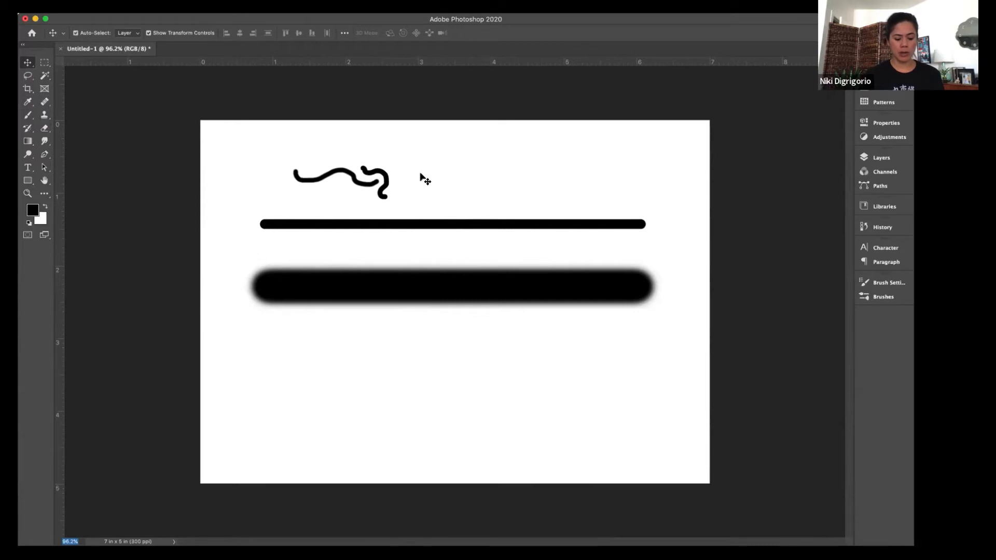
pyautogui.moveTo(395, 159)
pyautogui.mouseDown()
pyautogui.moveTo(498, 205)
pyautogui.moveTo(397, 183)
pyautogui.moveTo(437, 189)
pyautogui.moveTo(304, 191)
pyautogui.mouseUp()
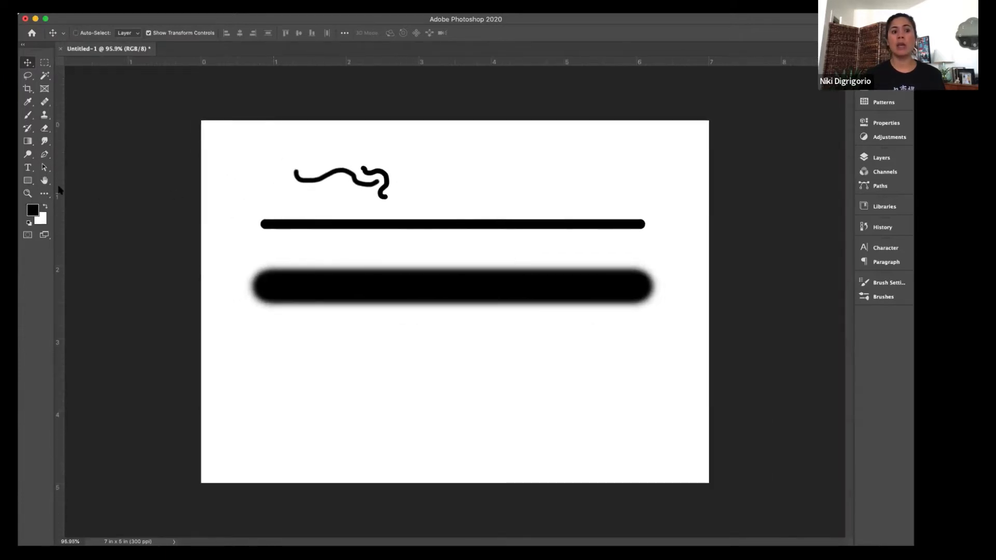
pyautogui.click(28, 194)
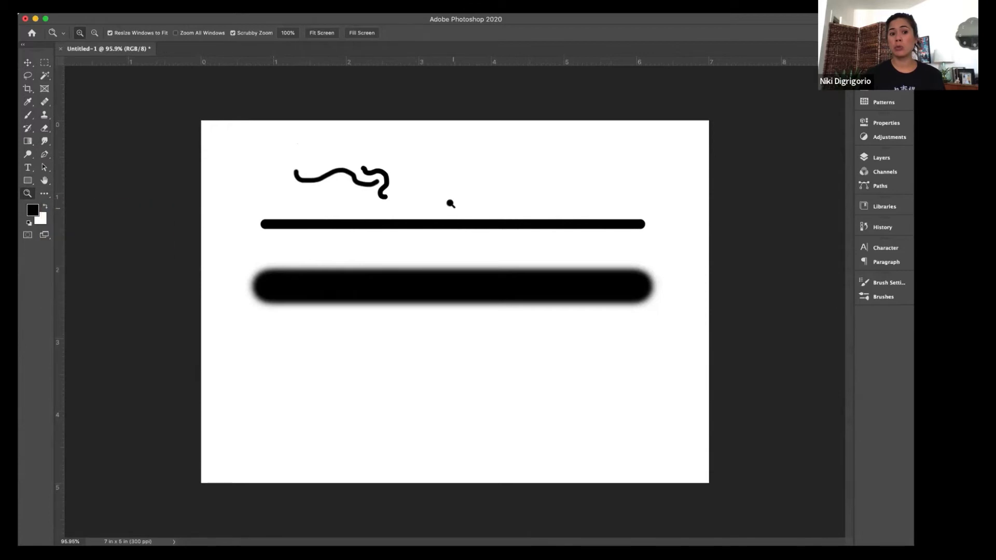
pyautogui.moveTo(455, 187)
pyautogui.mouseDown()
pyautogui.moveTo(484, 200)
pyautogui.moveTo(429, 185)
pyautogui.moveTo(476, 203)
pyautogui.moveTo(432, 193)
pyautogui.mouseUp()
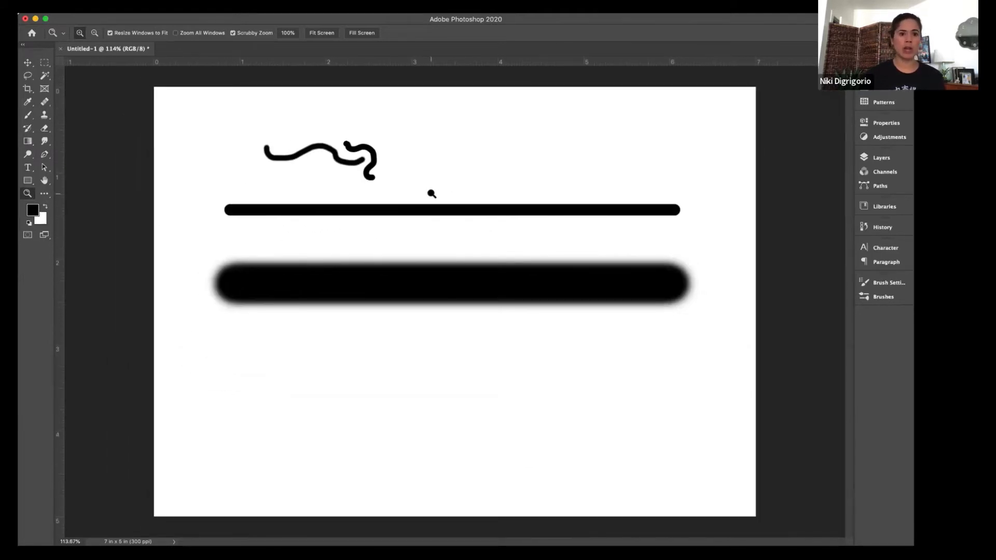
pyautogui.click(77, 541)
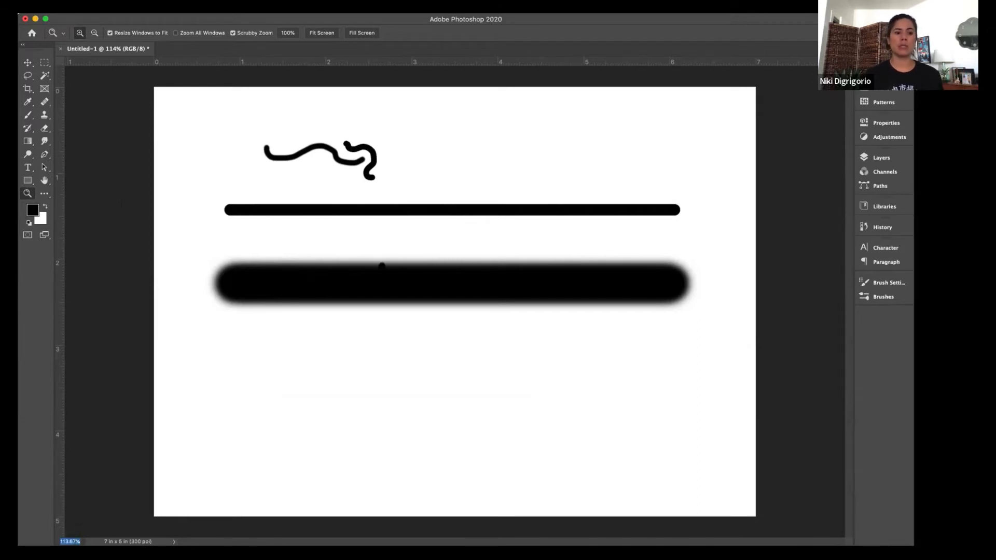
pyautogui.moveTo(366, 236); pyautogui.dragTo(474, 287)
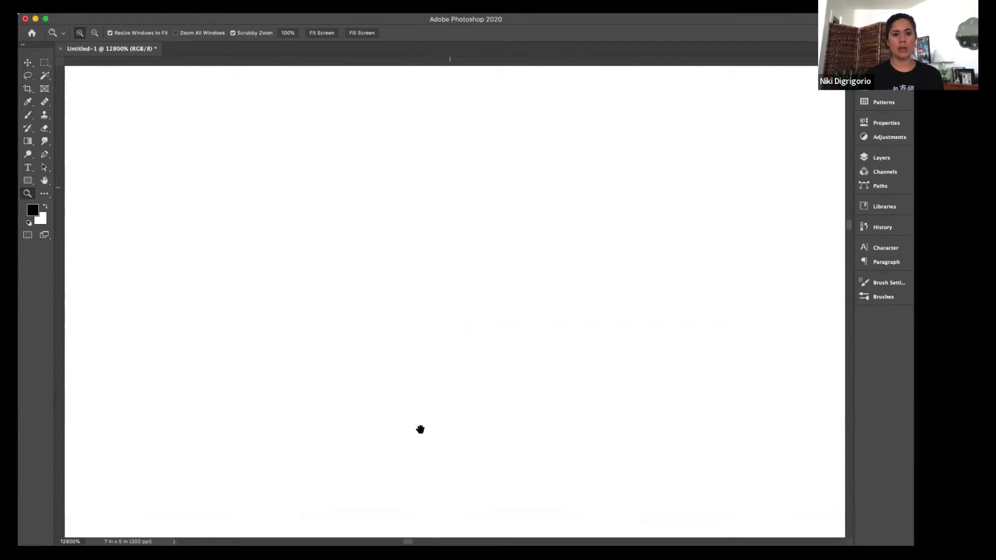
pyautogui.moveTo(444, 240)
pyautogui.mouseDown()
pyautogui.moveTo(407, 408)
pyautogui.moveTo(487, 476)
pyautogui.moveTo(470, 389)
pyautogui.mouseUp()
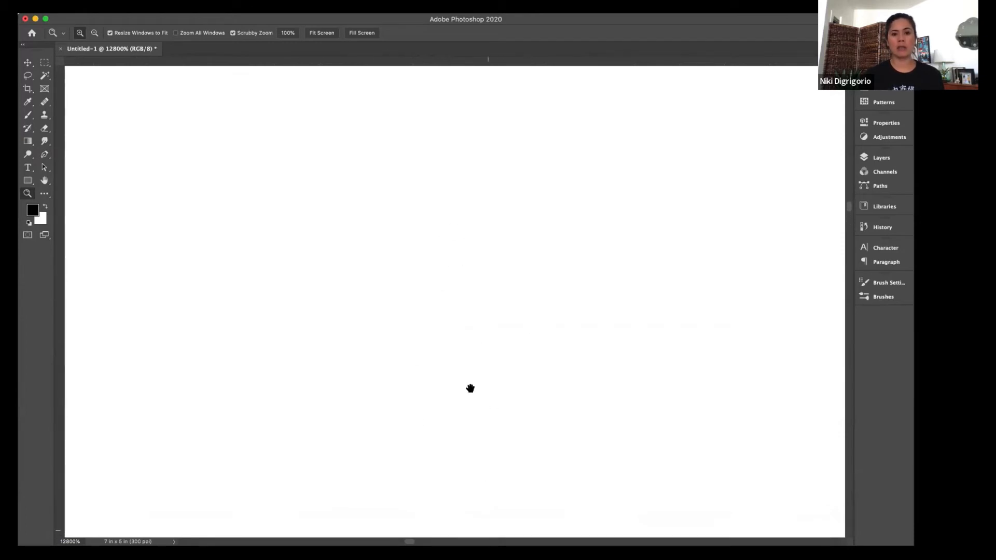
pyautogui.moveTo(437, 203)
pyautogui.mouseDown()
pyautogui.moveTo(487, 249)
pyautogui.moveTo(567, 422)
pyautogui.moveTo(487, 260)
pyautogui.moveTo(513, 162)
pyautogui.mouseUp()
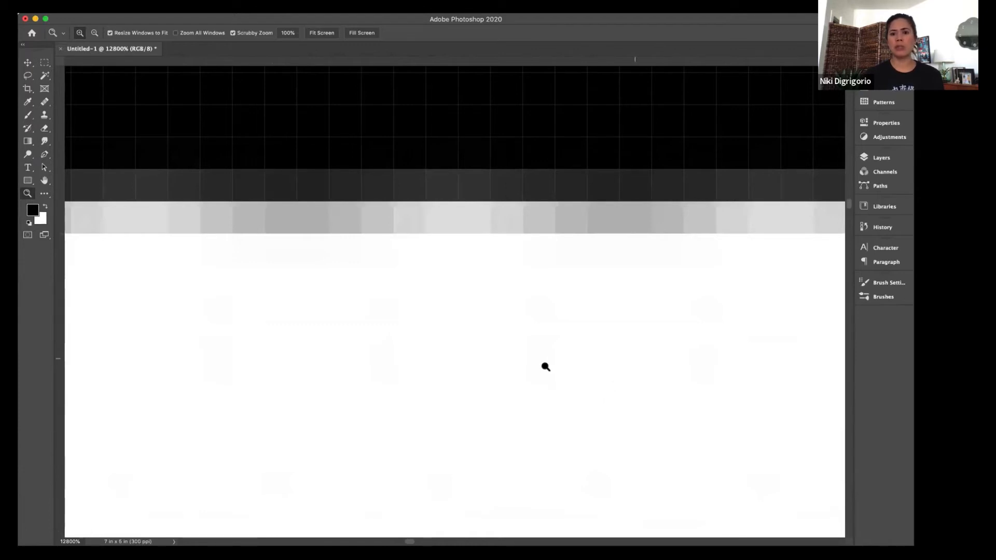
pyautogui.moveTo(543, 365)
pyautogui.mouseDown()
pyautogui.moveTo(434, 380)
pyautogui.moveTo(455, 381)
pyautogui.mouseUp()
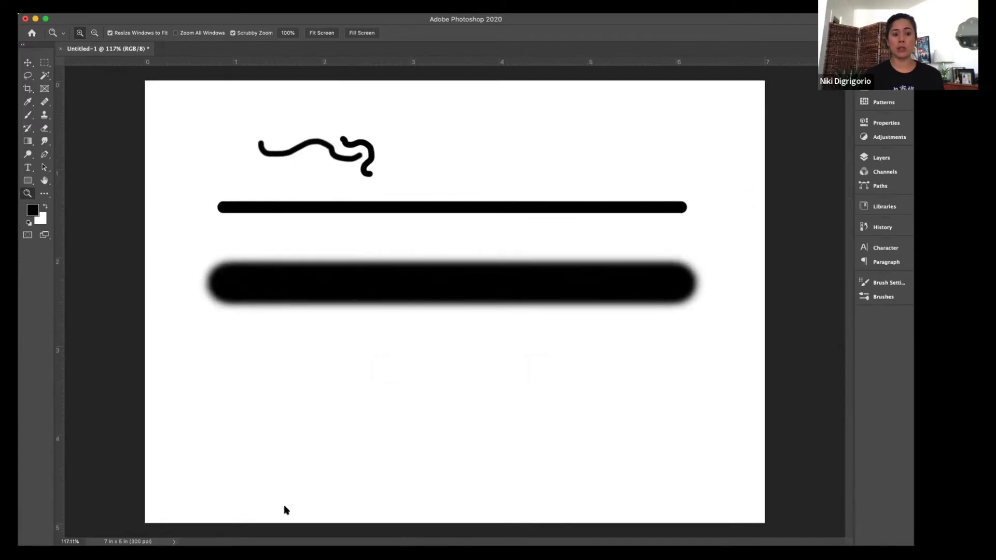
pyautogui.click(143, 7)
pyautogui.click(143, 7)
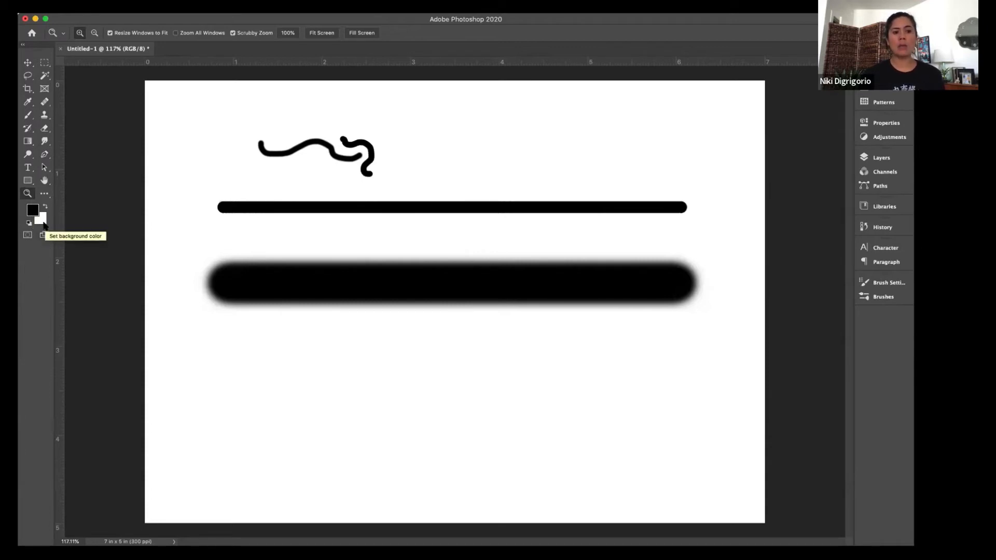
# Step: Swap the foreground and background colors repeatedly, ending with white as foreground and black as background
pyautogui.press('x')
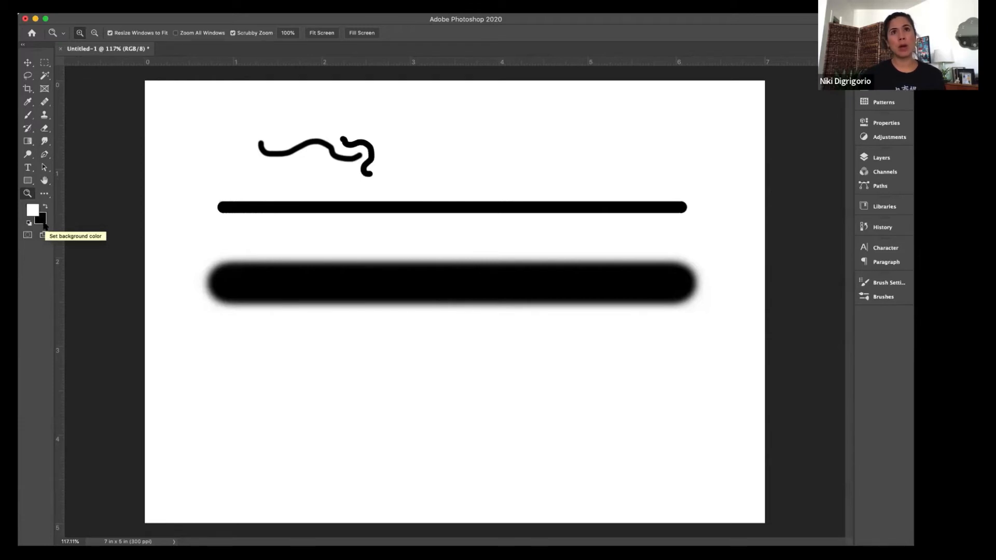
pyautogui.press('x')
pyautogui.press('x')
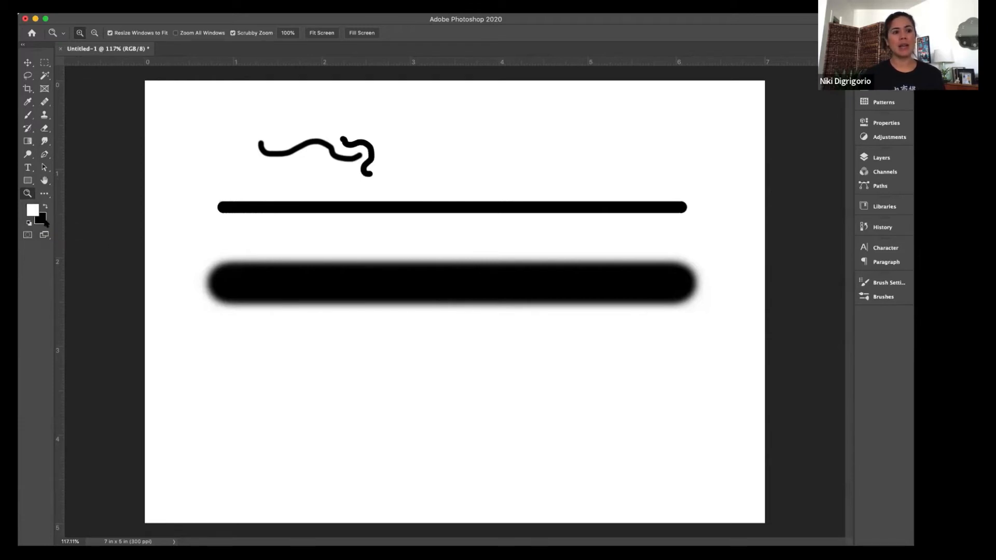
pyautogui.press('x')
pyautogui.click(45, 206)
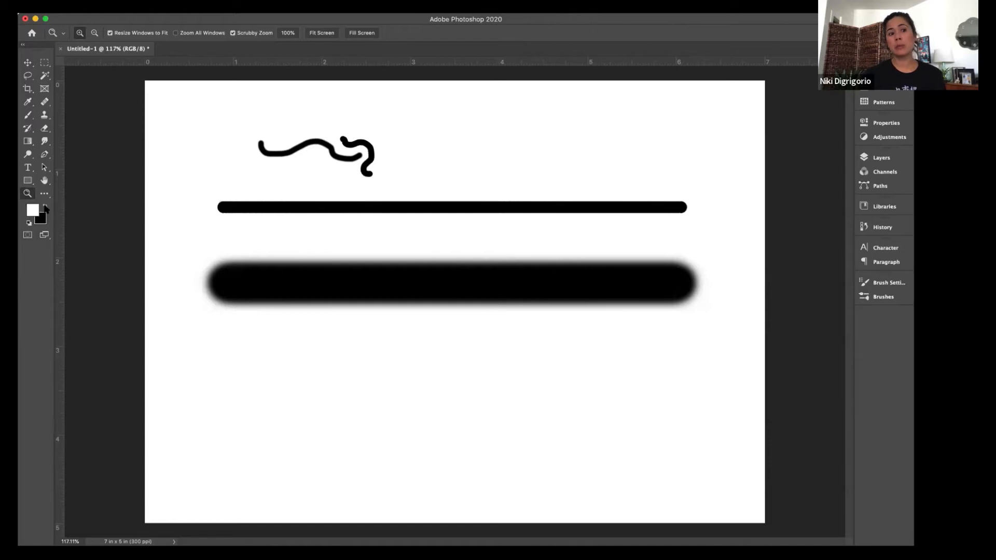
pyautogui.click(45, 207)
pyautogui.click(45, 206)
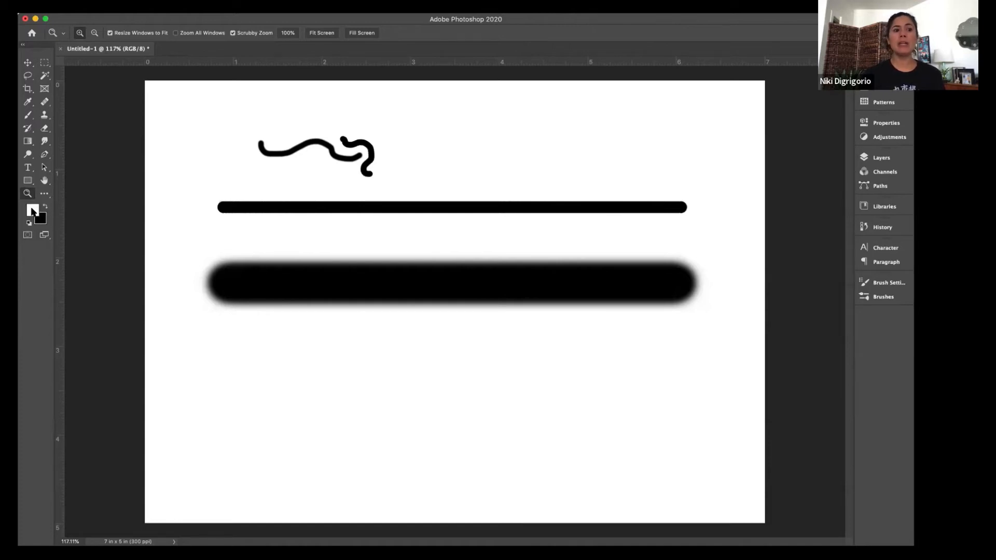
pyautogui.click(32, 211)
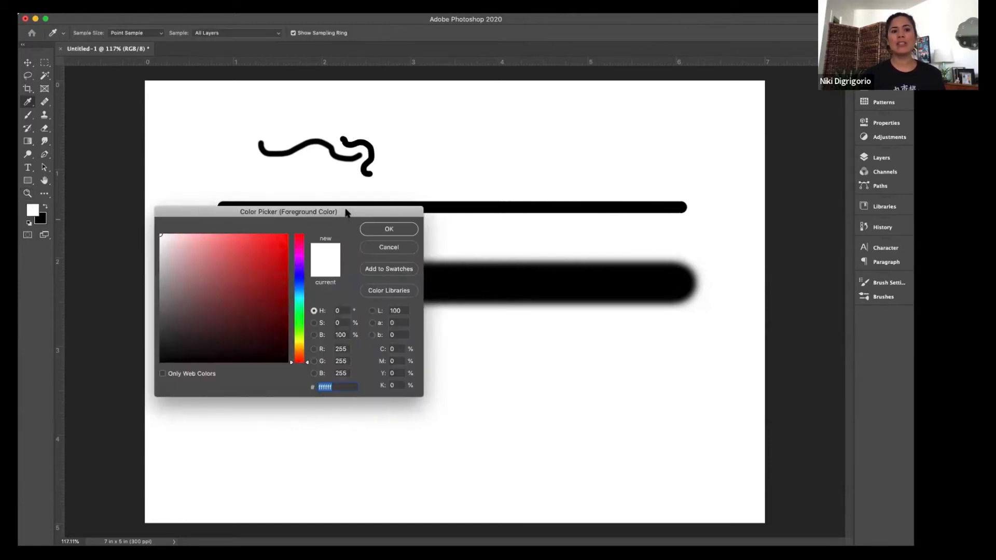
pyautogui.moveTo(346, 212); pyautogui.dragTo(477, 99)
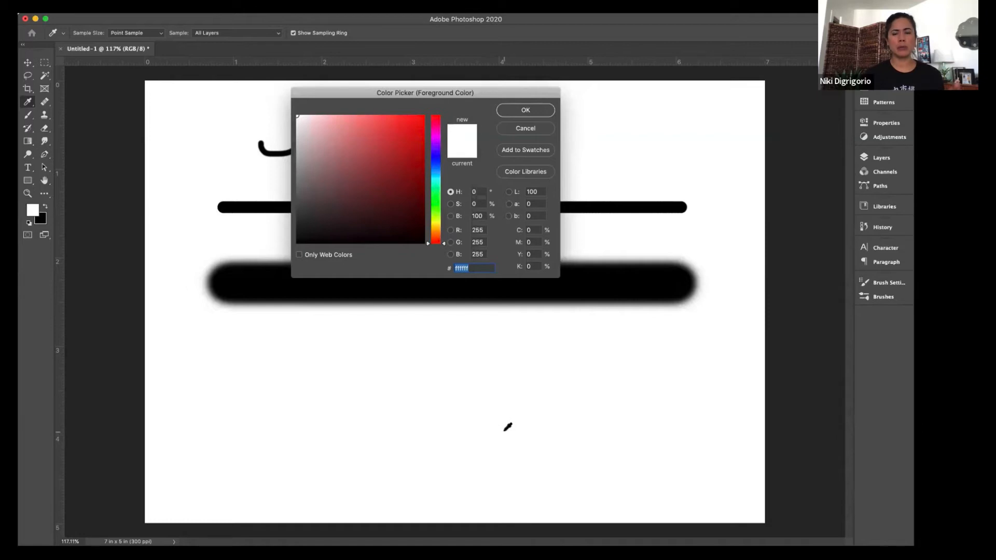
pyautogui.click(526, 128)
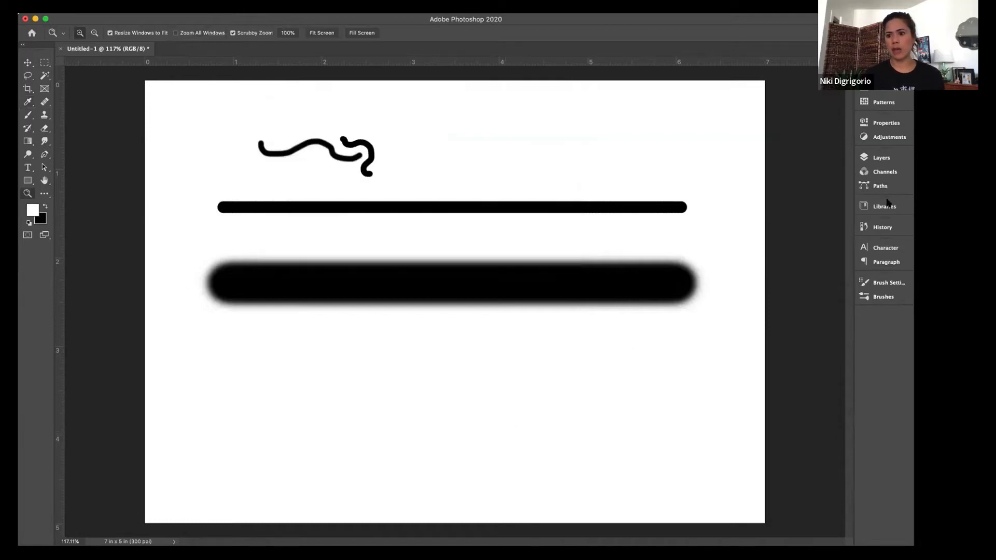
# Step: Switch the Libraries to photoshop 101 and open its pink and teal plant photo, iStock-1023938908.jpg
pyautogui.click(884, 206)
pyautogui.click(846, 232)
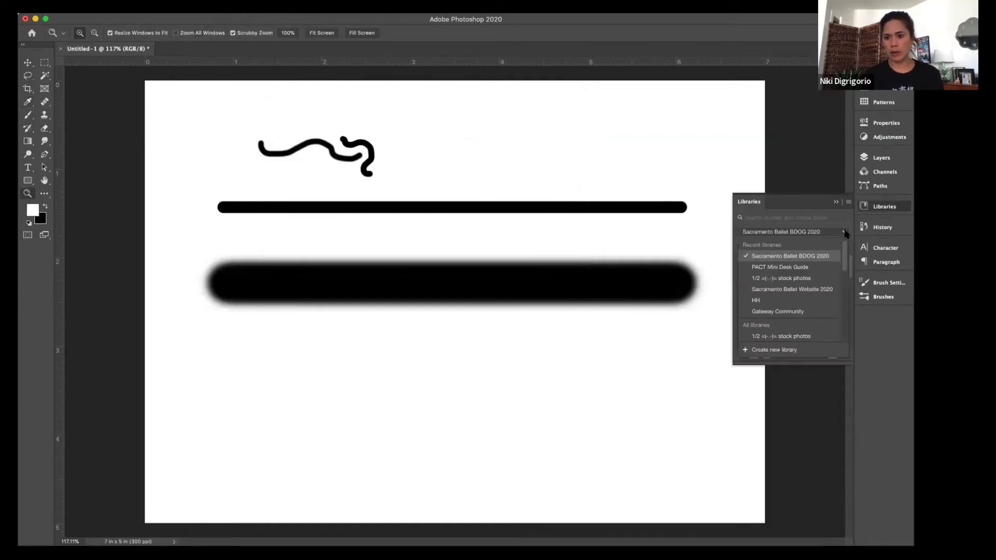
pyautogui.scroll(-6, 814, 295)
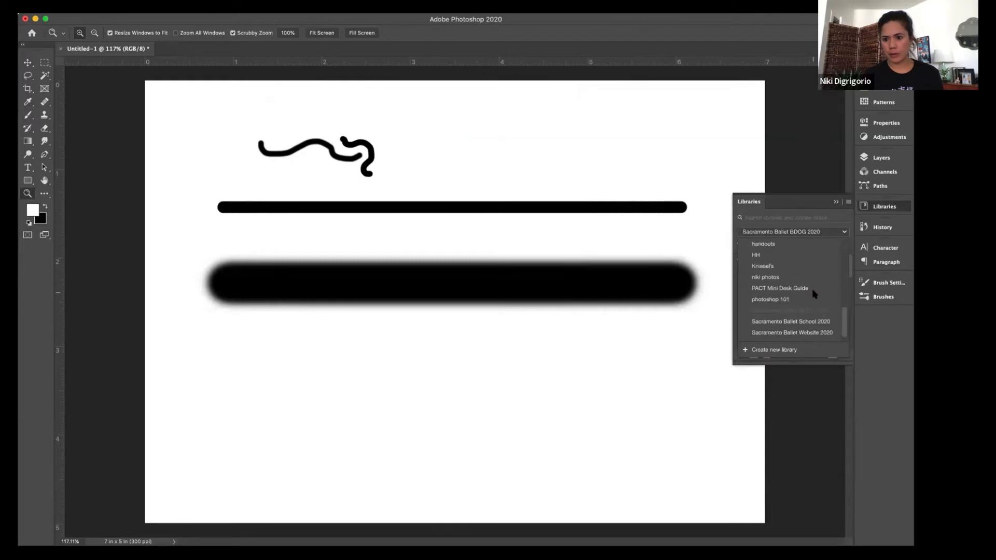
pyautogui.click(791, 314)
pyautogui.scroll(-5, 815, 327)
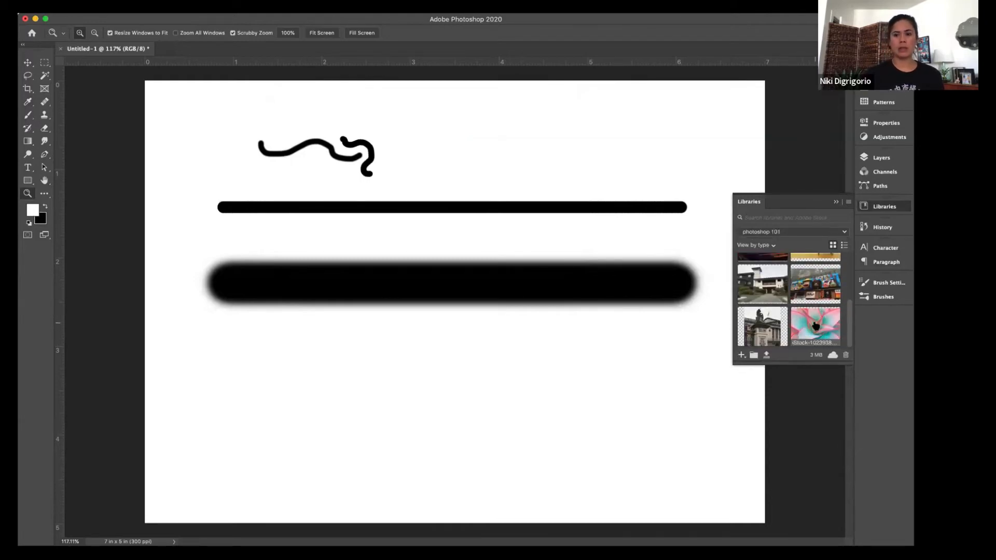
pyautogui.doubleClick(815, 326)
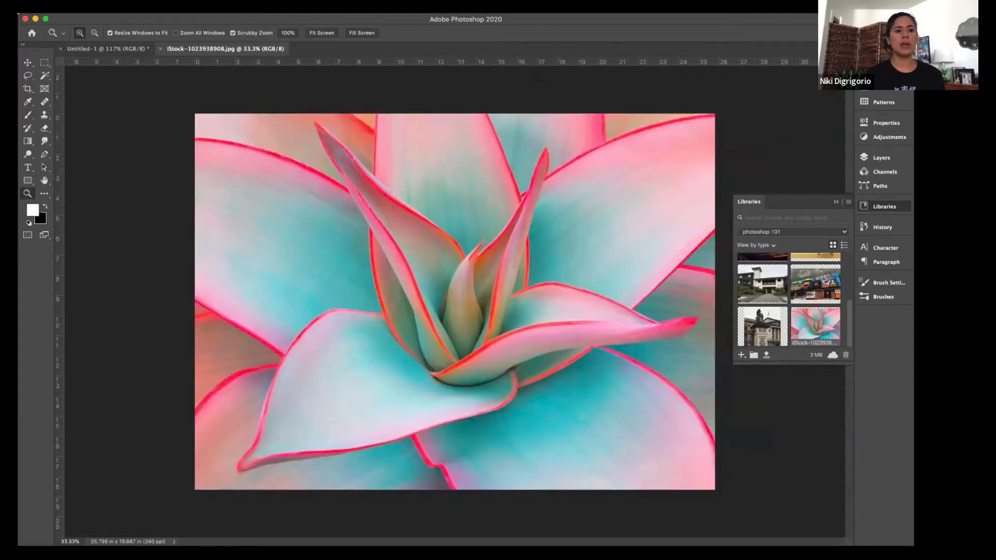
# Step: Sample pinks from a leaf edge in the foreground Color Picker, and set the foreground color to teal 69b2a7 sampled from an upper central leaf
pyautogui.click(33, 209)
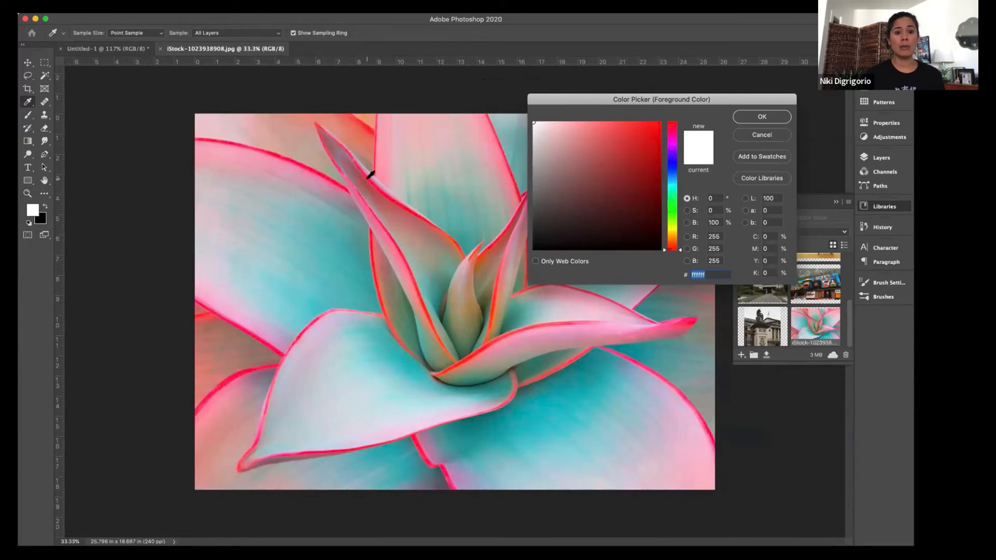
pyautogui.scroll(10, 400, 201)
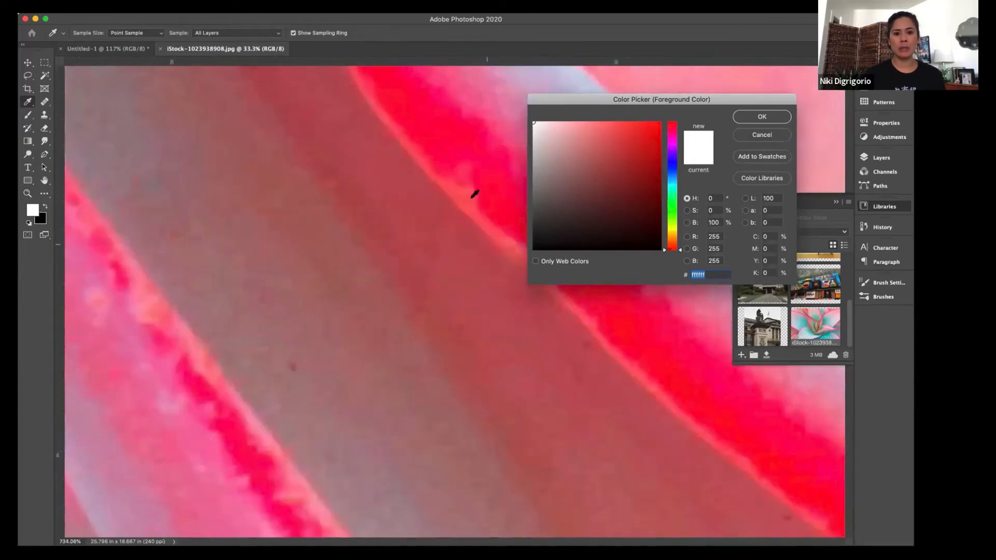
pyautogui.click(443, 137)
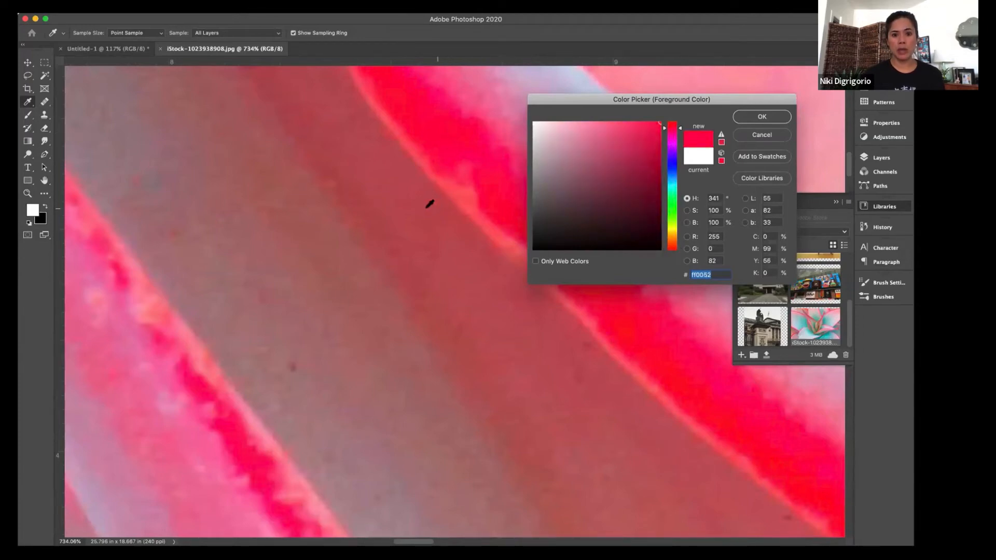
pyautogui.click(426, 204)
pyautogui.click(452, 137)
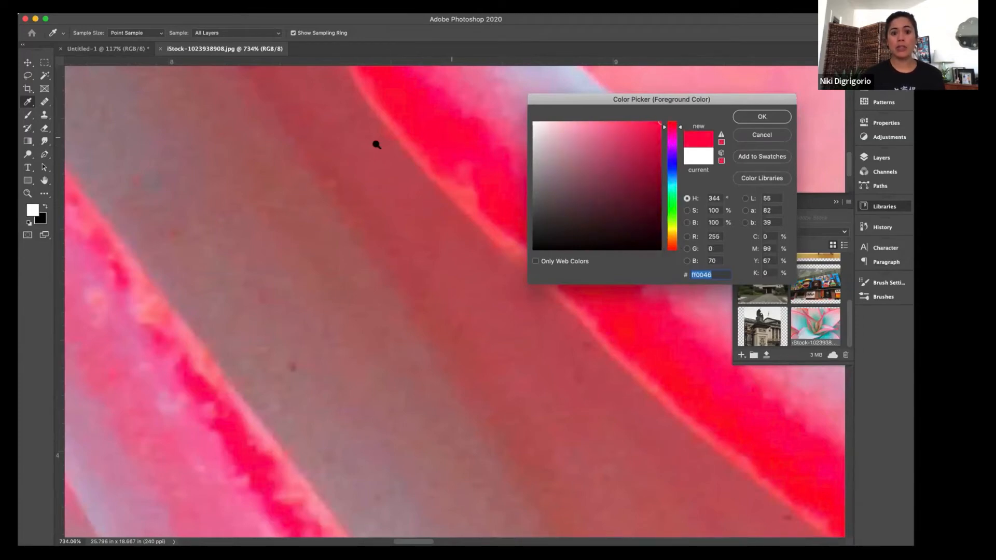
pyautogui.moveTo(377, 144); pyautogui.dragTo(333, 151)
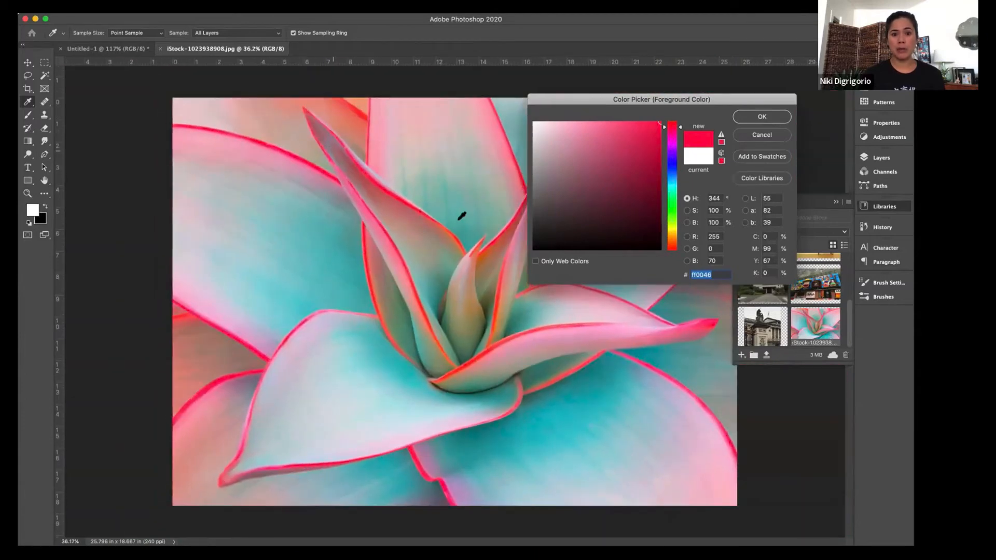
pyautogui.click(461, 217)
pyautogui.moveTo(696, 98); pyautogui.dragTo(556, 112)
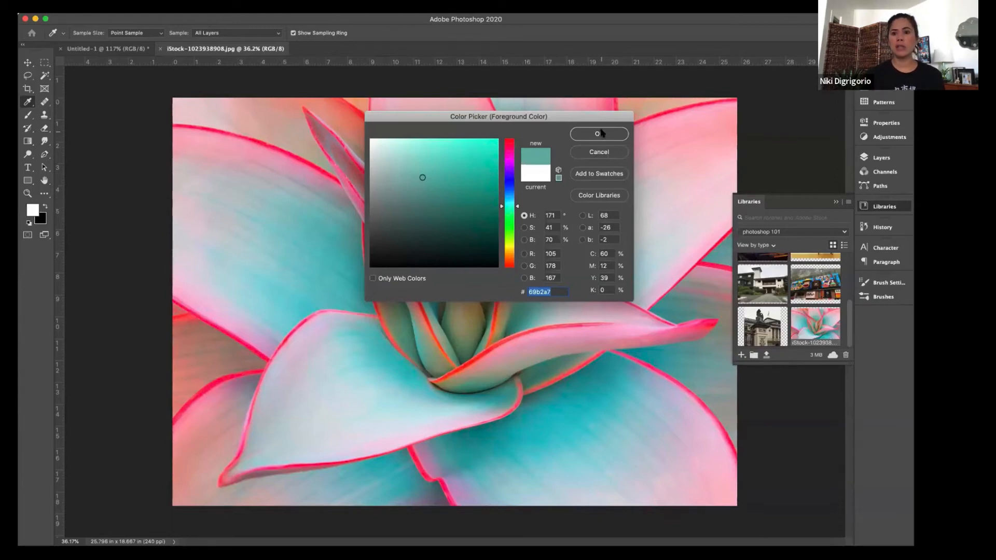
pyautogui.click(601, 134)
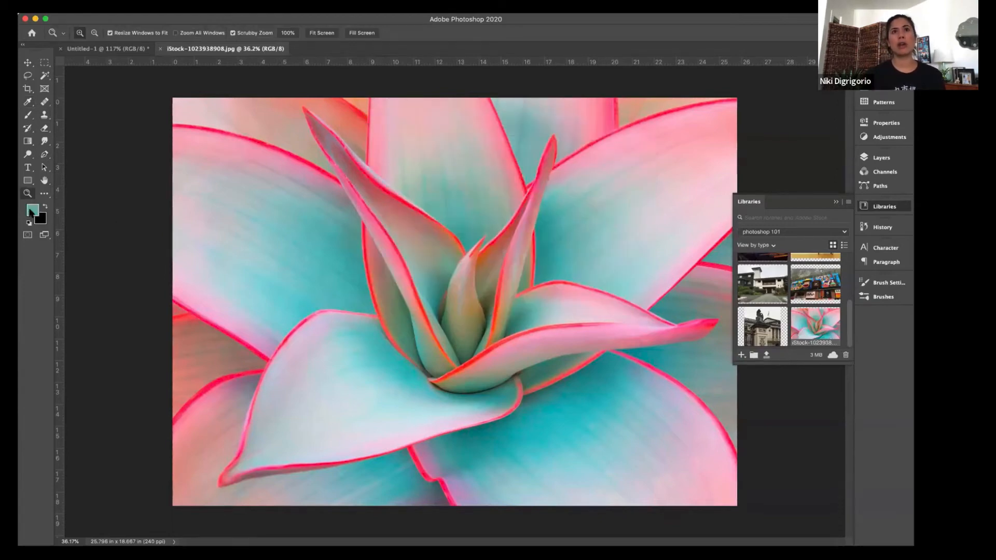
# Step: Activate the Brush tool and enlarge the brush to 700 px
pyautogui.click(28, 115)
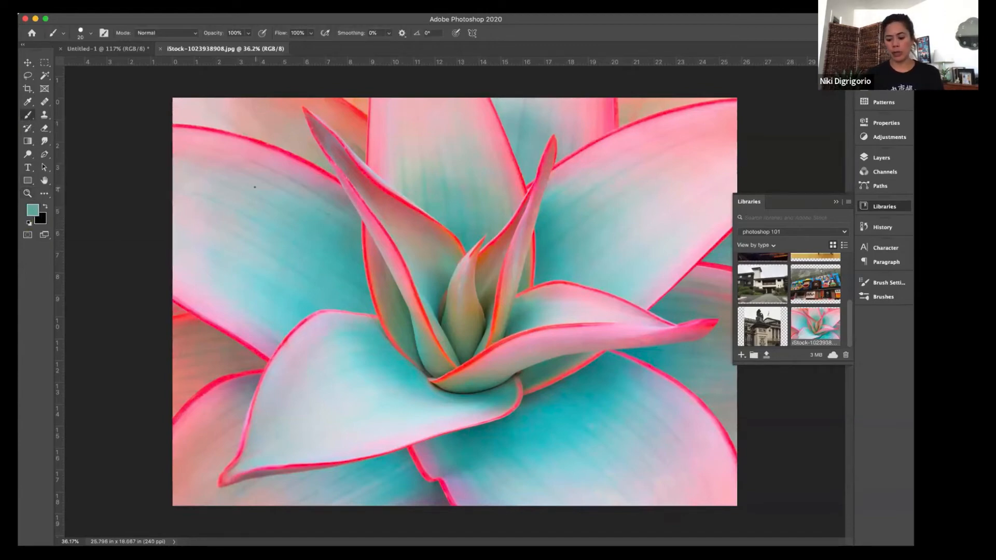
pyautogui.press(']')
pyautogui.press(']')
pyautogui.press(']')
pyautogui.press(']')
pyautogui.press(']')
pyautogui.press(']')
pyautogui.press(']')
pyautogui.press(']')
pyautogui.press(']')
pyautogui.press(']')
pyautogui.press(']')
pyautogui.press(']')
pyautogui.press(']')
pyautogui.press(']')
pyautogui.press(']')
pyautogui.press(']')
pyautogui.press(']')
pyautogui.press(']')
pyautogui.press(']')
pyautogui.press(']')
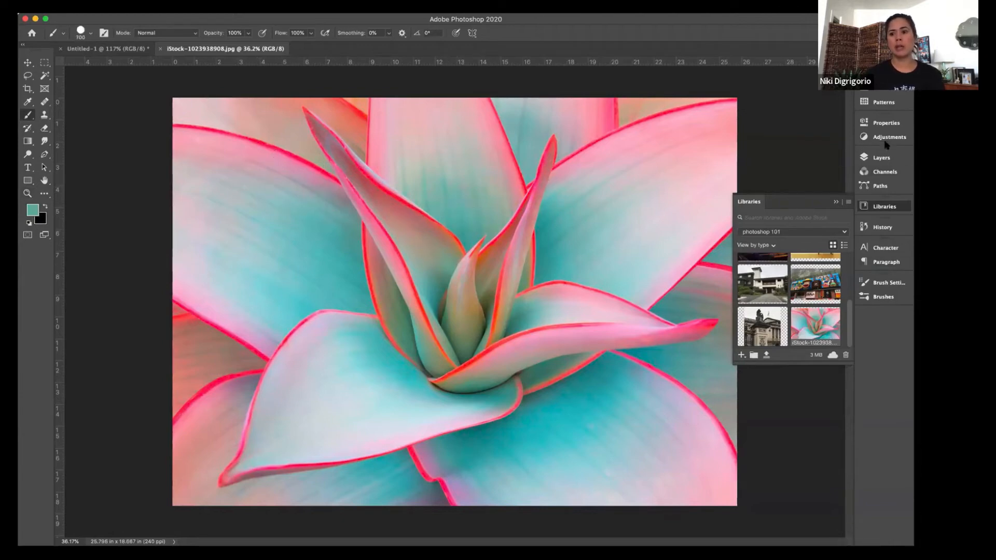
# Step: Add a new empty layer above the Background and reduce the brush to 400 px
pyautogui.click(885, 157)
pyautogui.click(823, 302)
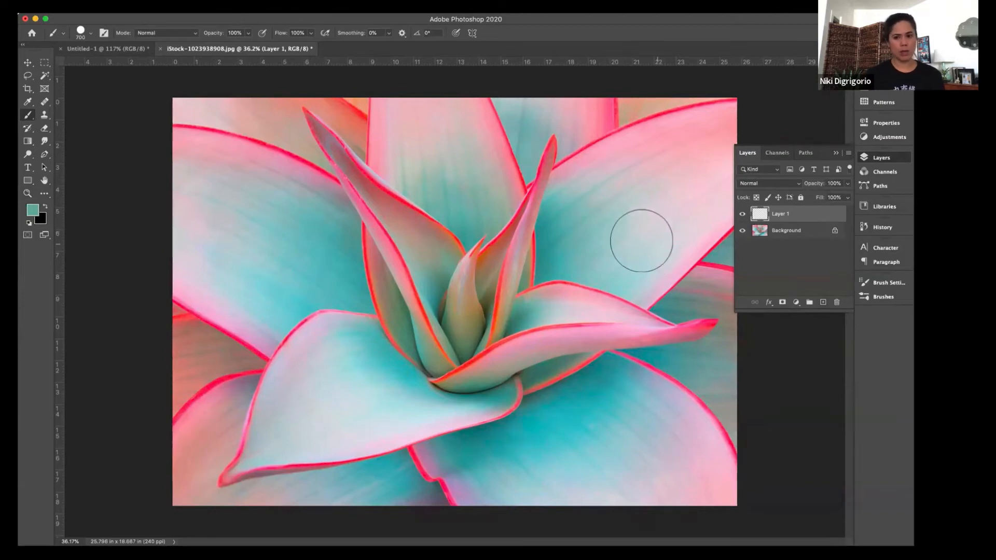
pyautogui.press('[')
pyautogui.press('[')
pyautogui.press('[')
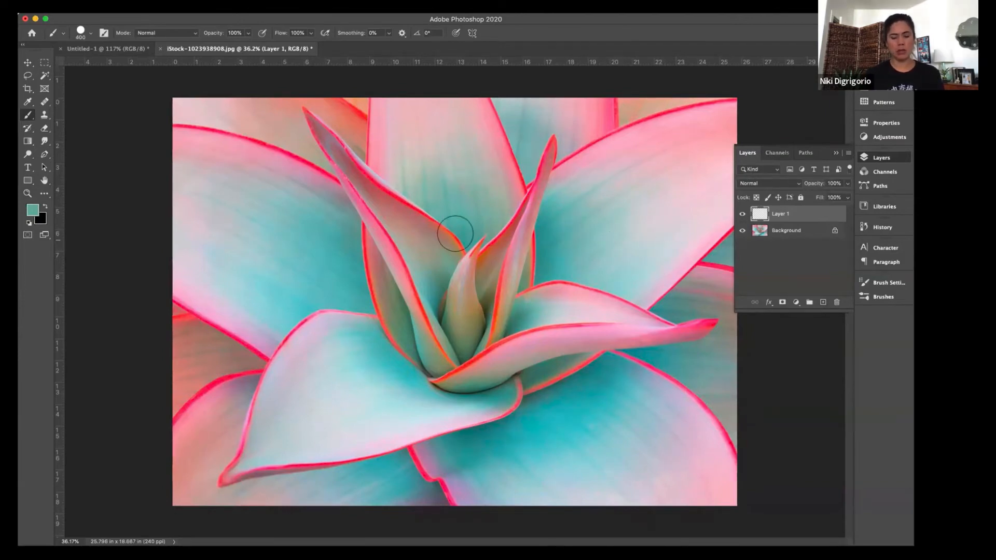
# Step: Paint a looping freehand teal stroke across the plant's central leaves and undo it
pyautogui.moveTo(213, 185)
pyautogui.mouseDown()
pyautogui.moveTo(283, 226)
pyautogui.moveTo(340, 229)
pyautogui.moveTo(360, 204)
pyautogui.moveTo(421, 182)
pyautogui.moveTo(425, 219)
pyautogui.moveTo(350, 236)
pyautogui.moveTo(338, 277)
pyautogui.moveTo(433, 285)
pyautogui.moveTo(354, 359)
pyautogui.moveTo(434, 361)
pyautogui.moveTo(446, 324)
pyautogui.moveTo(390, 230)
pyautogui.moveTo(399, 178)
pyautogui.moveTo(441, 167)
pyautogui.moveTo(519, 179)
pyautogui.mouseUp()
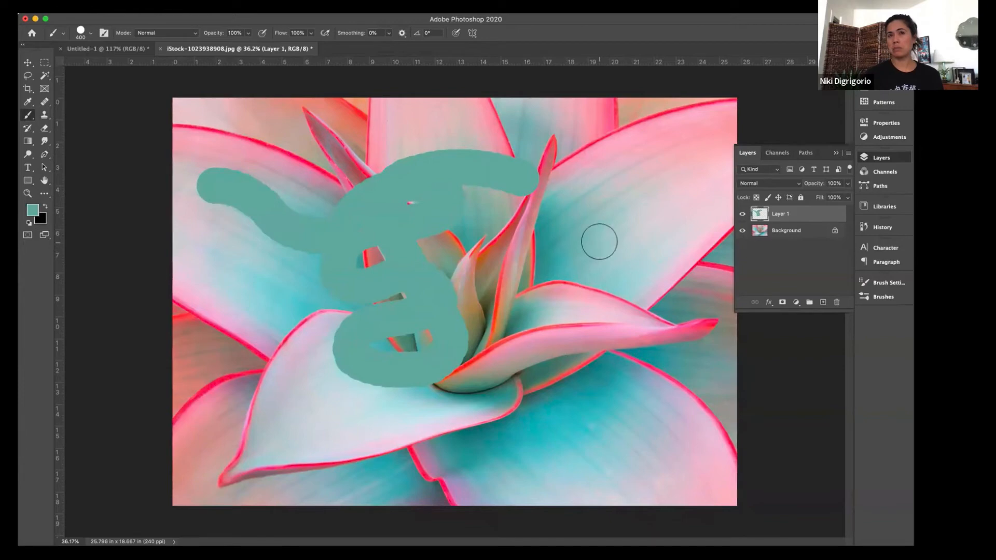
pyautogui.press('super+z')
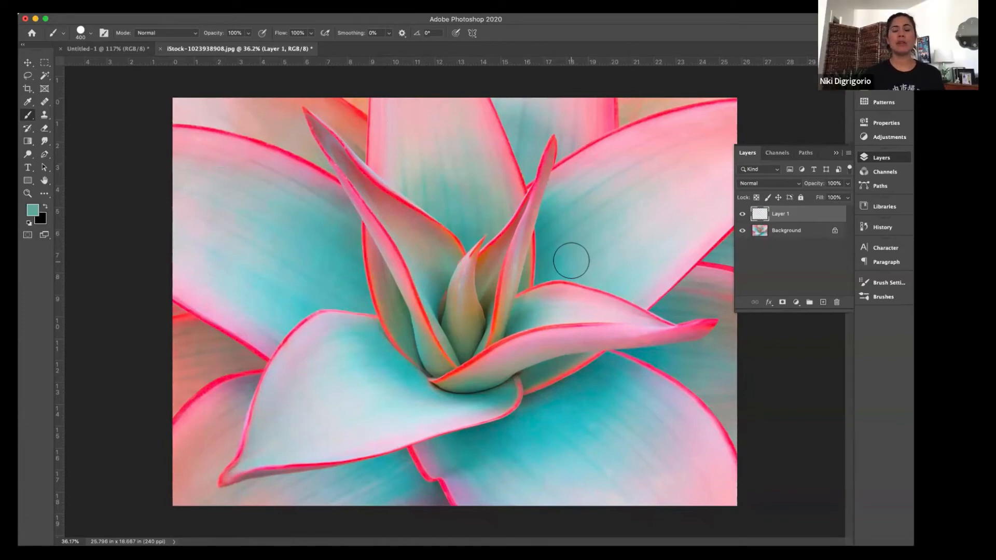
# Step: Switch between the Untitled-1 and plant photo documents, collapsing the Layers panel and ending on the plant photo
pyautogui.click(110, 52)
pyautogui.click(207, 49)
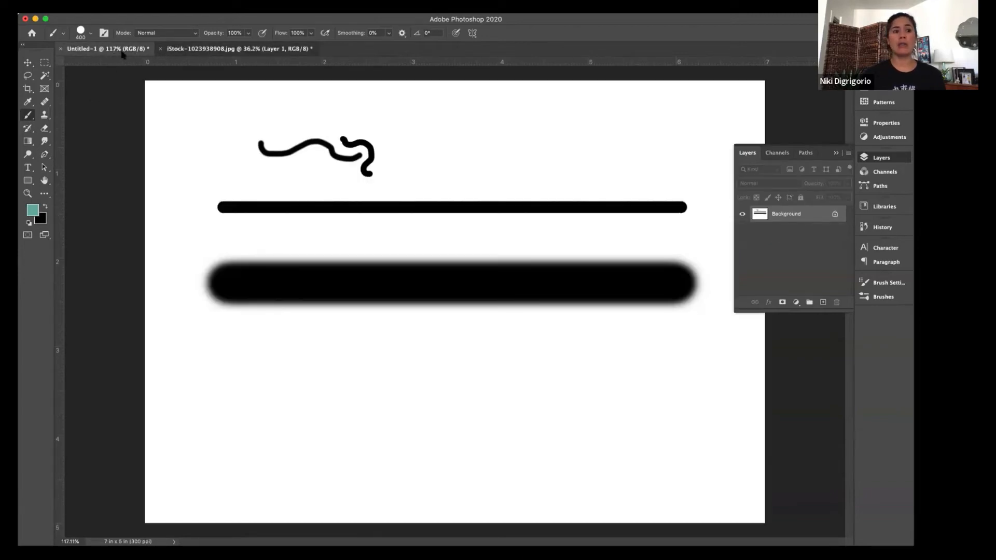
pyautogui.click(98, 52)
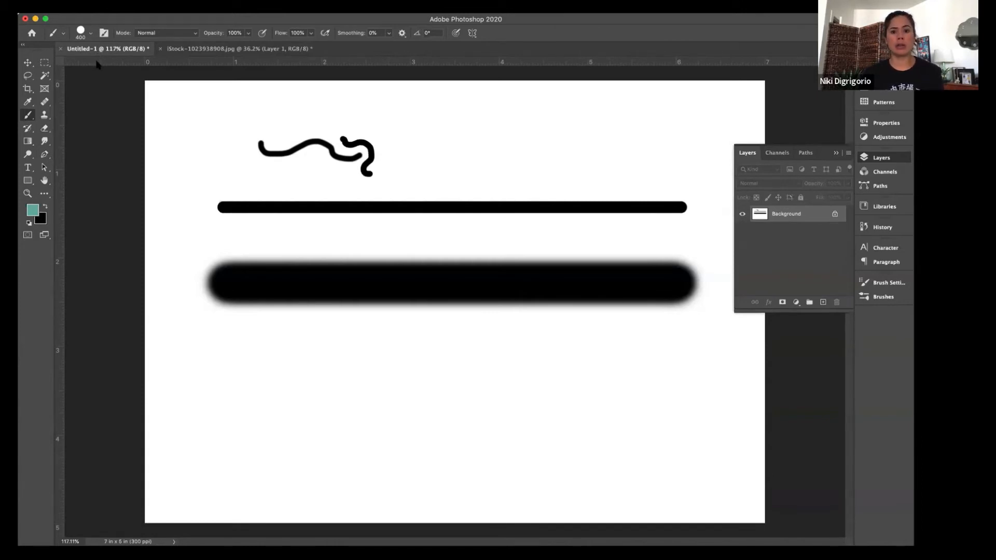
pyautogui.click(837, 153)
pyautogui.click(198, 48)
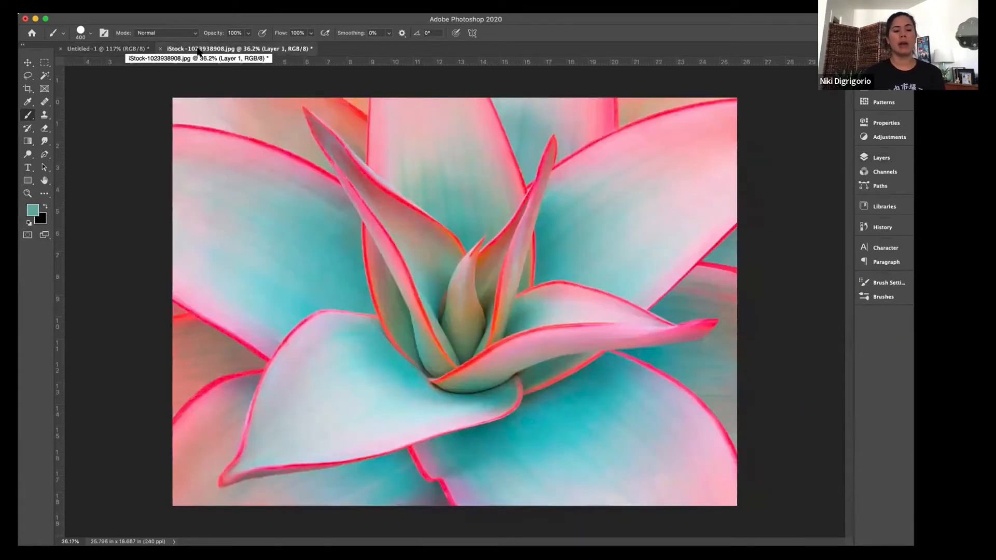
# Step: Activate the Move tool and look over the list of panels that can be shown in the workspace
pyautogui.press('v')
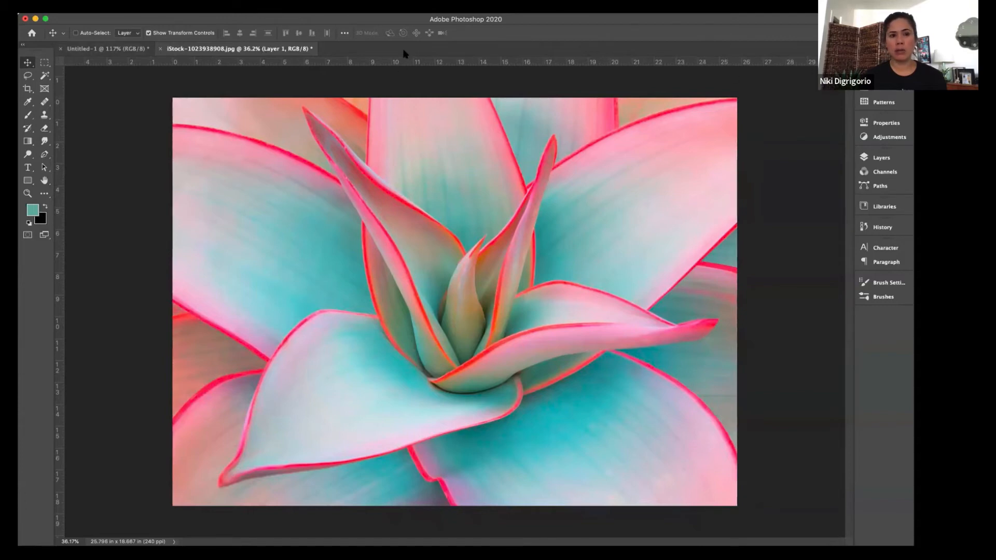
pyautogui.click(324, 8)
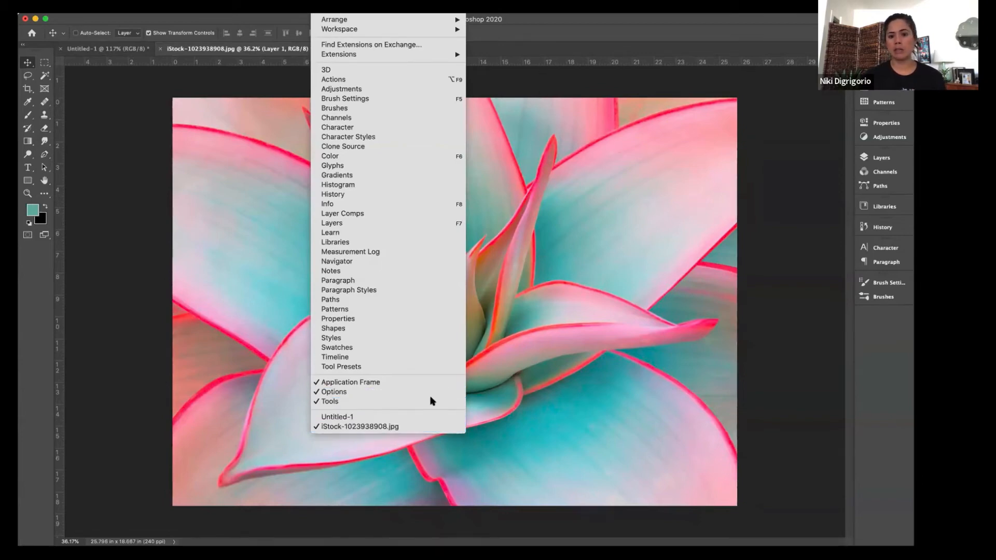
pyautogui.click(627, 54)
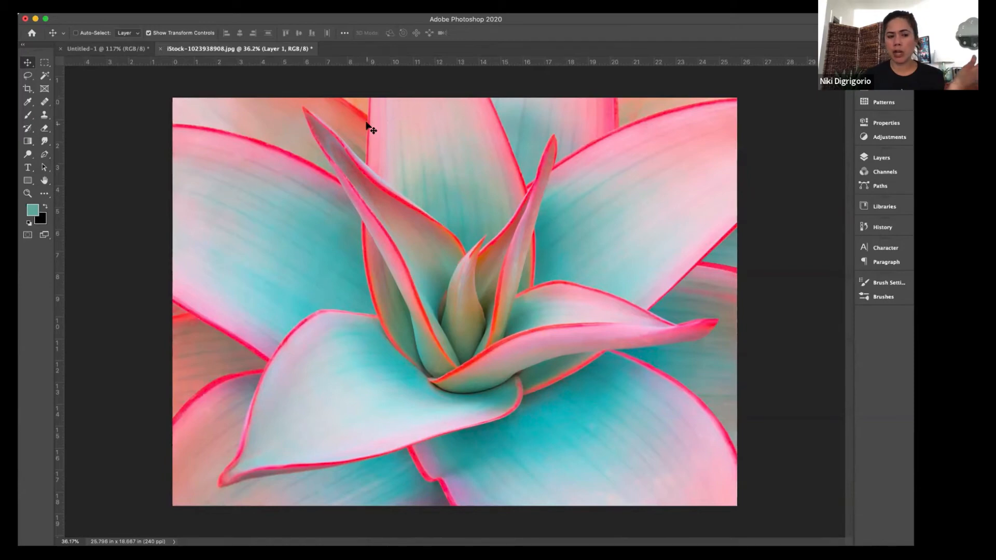
# Step: Start opening a file and browse through the HALF RABBIT DESIGN INC. folder to its CFPIC subfolder
pyautogui.click(100, 15)
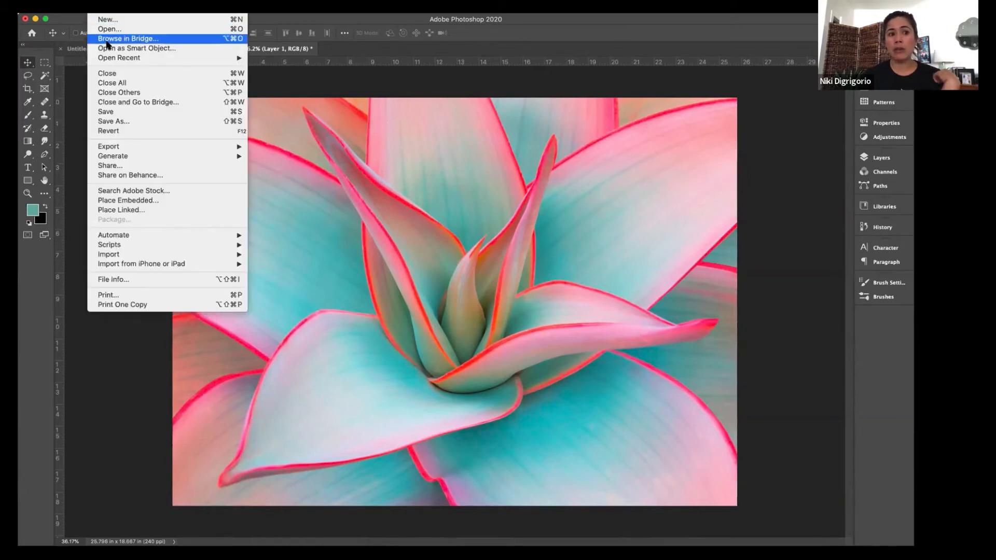
pyautogui.click(109, 29)
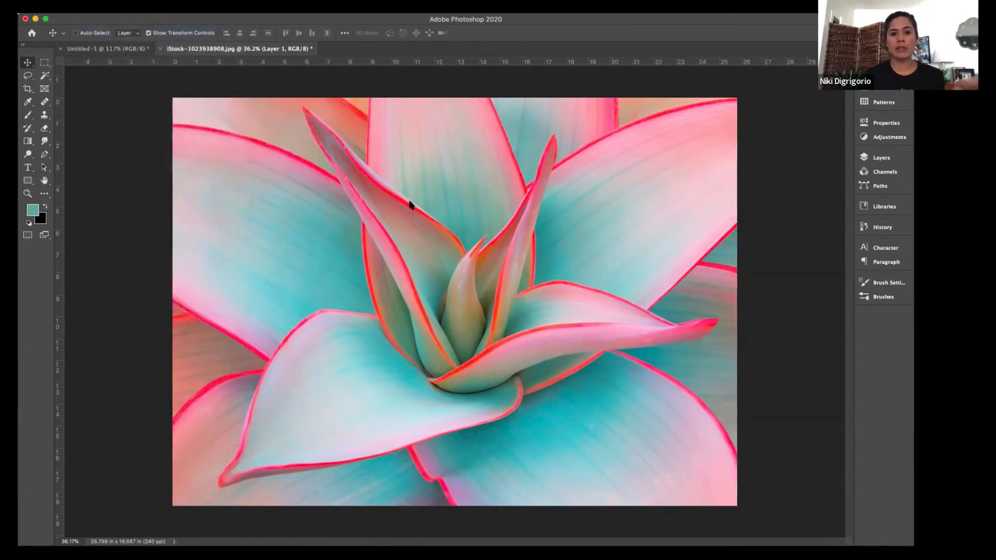
pyautogui.moveTo(546, 103); pyautogui.dragTo(544, 114)
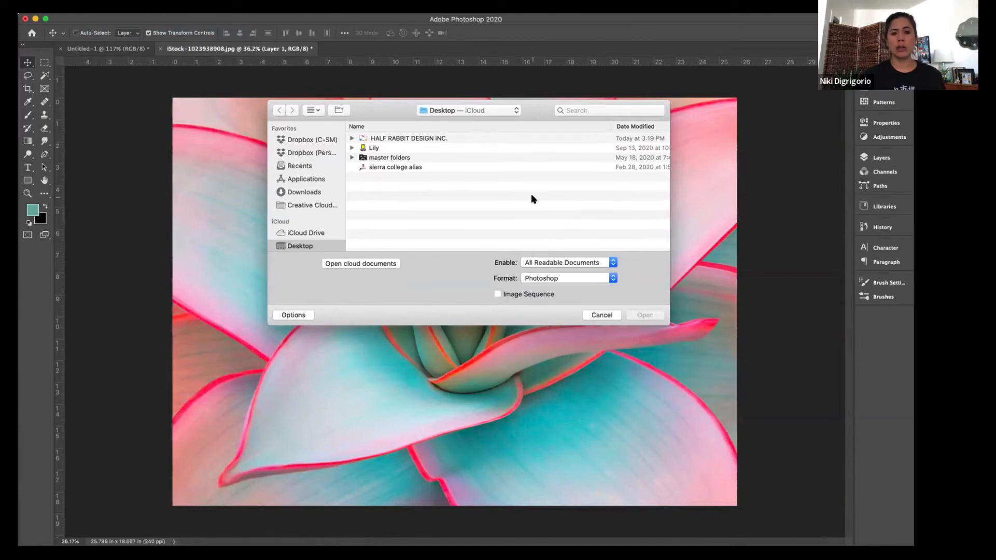
pyautogui.doubleClick(405, 138)
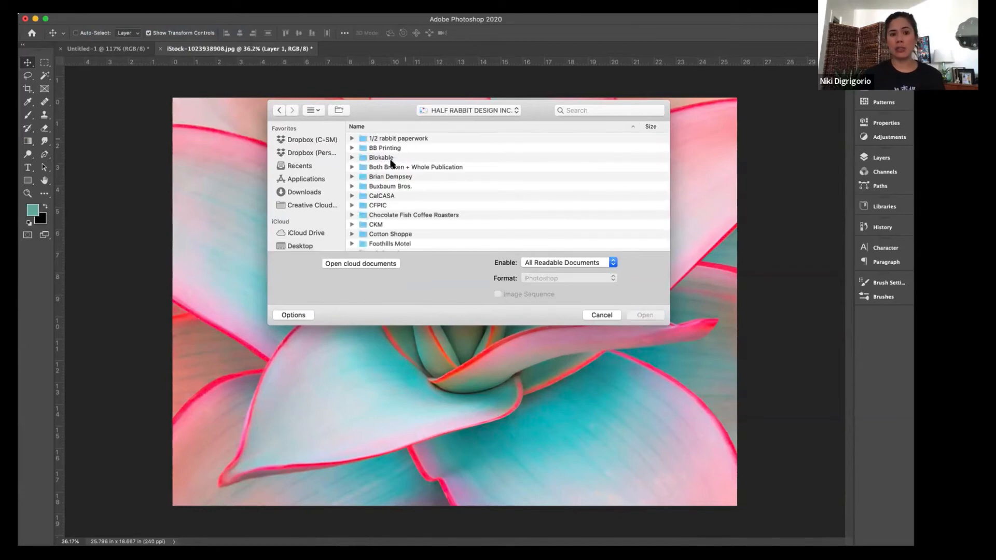
pyautogui.doubleClick(376, 205)
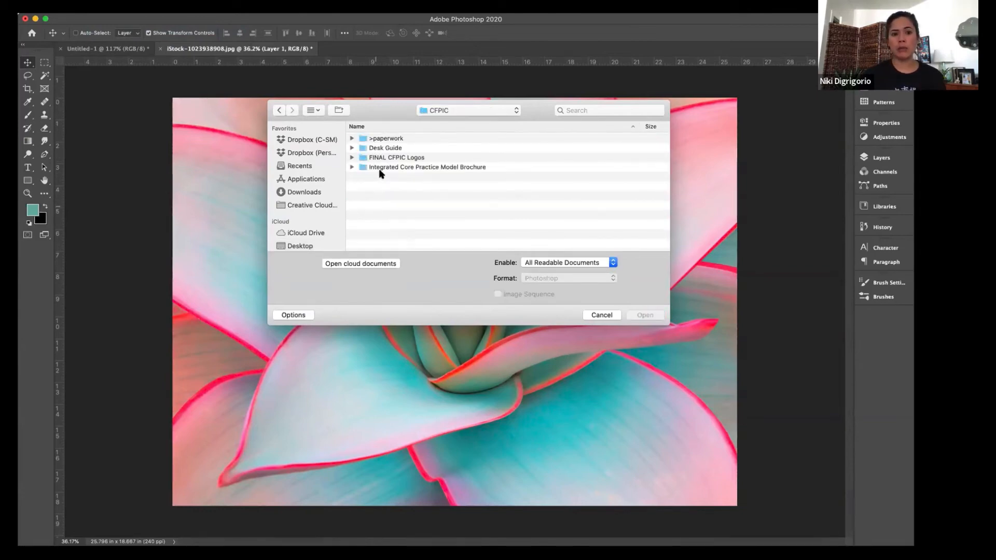
pyautogui.scroll(-5, 311, 218)
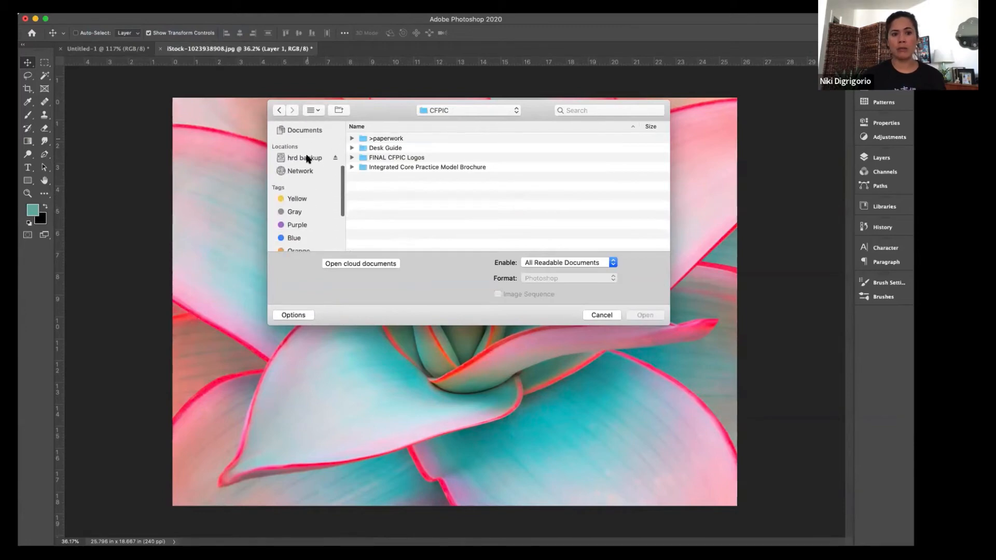
pyautogui.scroll(5, 307, 158)
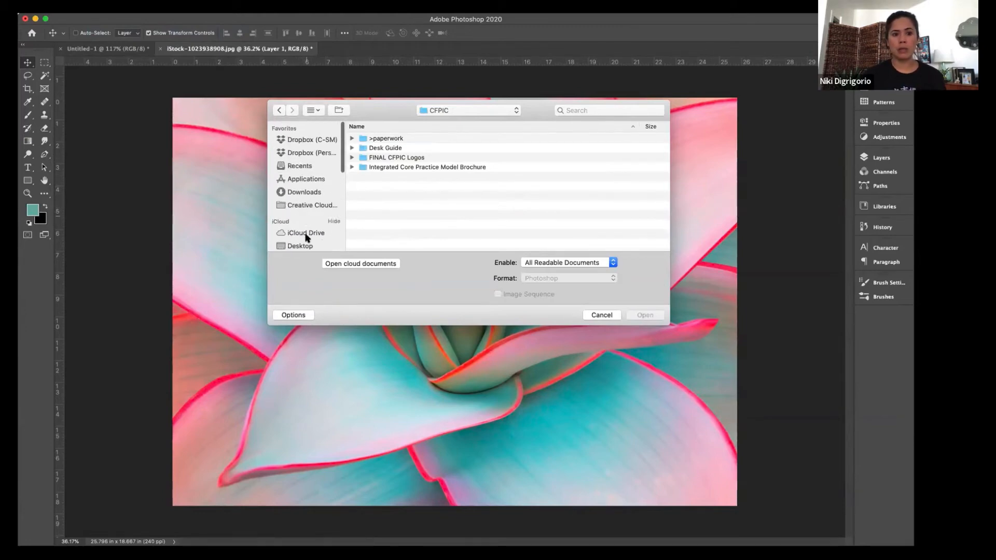
# Step: Browse from the Desktop through the sierra college alias to the AAD 70 folder, and cancel opening a file
pyautogui.click(301, 245)
pyautogui.click(391, 168)
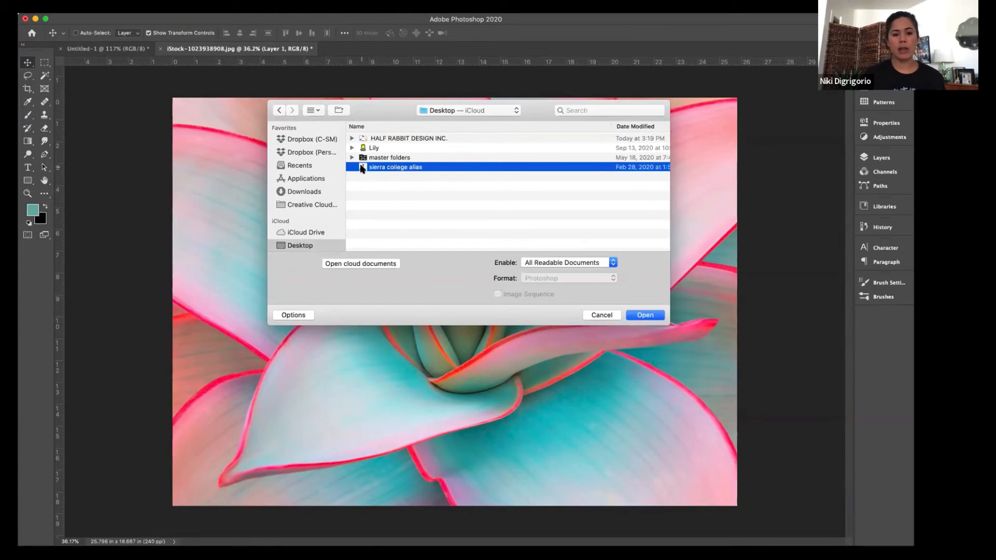
pyautogui.press('Return')
pyautogui.doubleClick(395, 225)
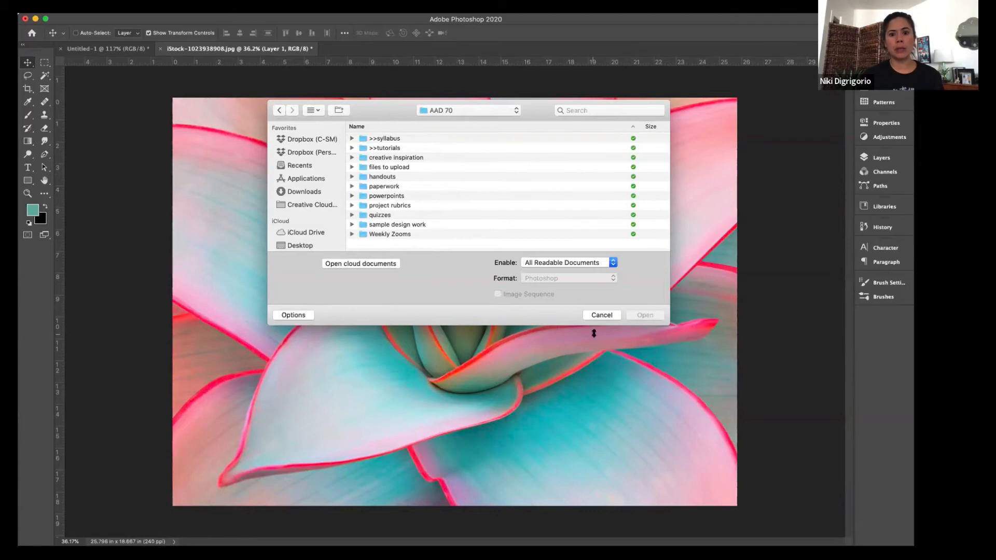
pyautogui.click(602, 316)
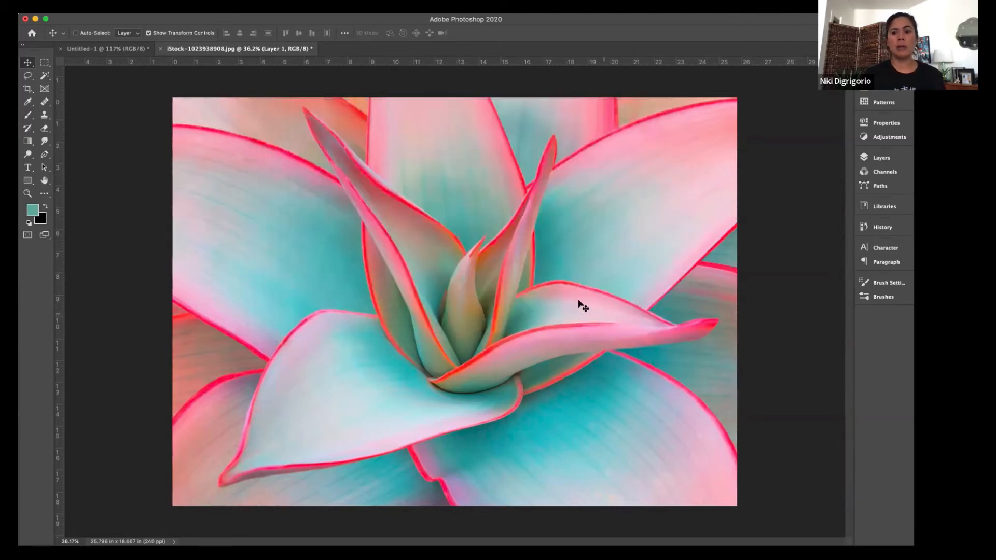
# Step: View the recent files on the Home screen and return to the plant photo
pyautogui.click(32, 34)
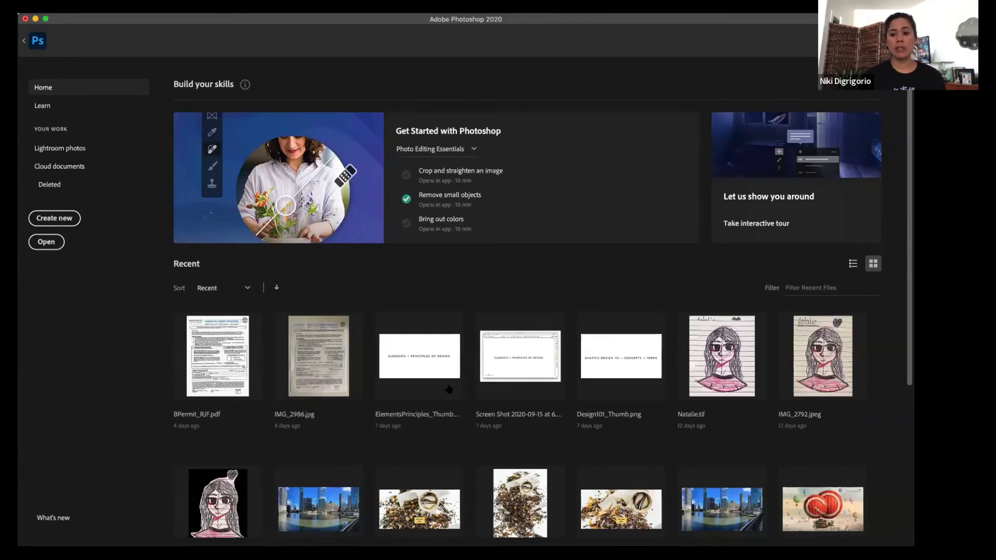
pyautogui.scroll(-5, 441, 467)
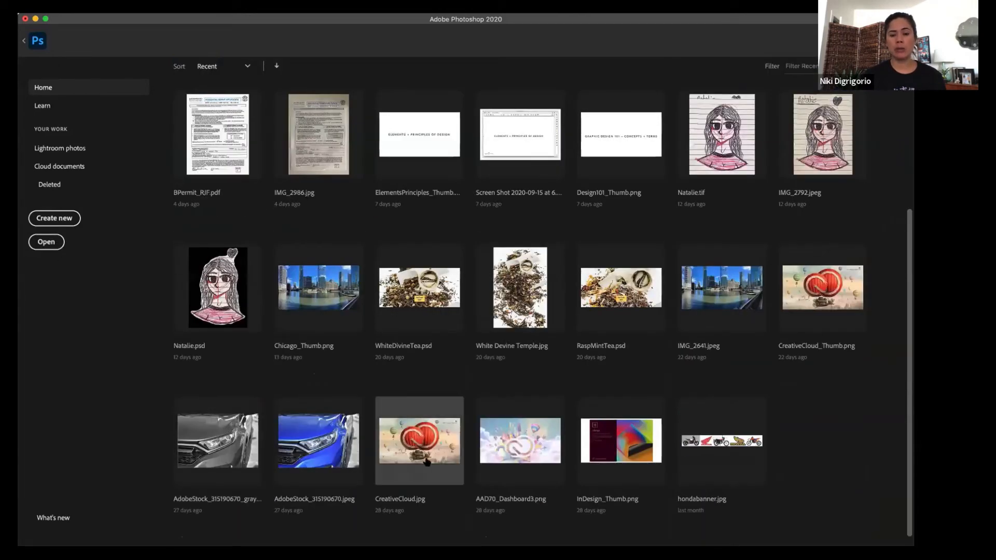
pyautogui.scroll(5, 424, 462)
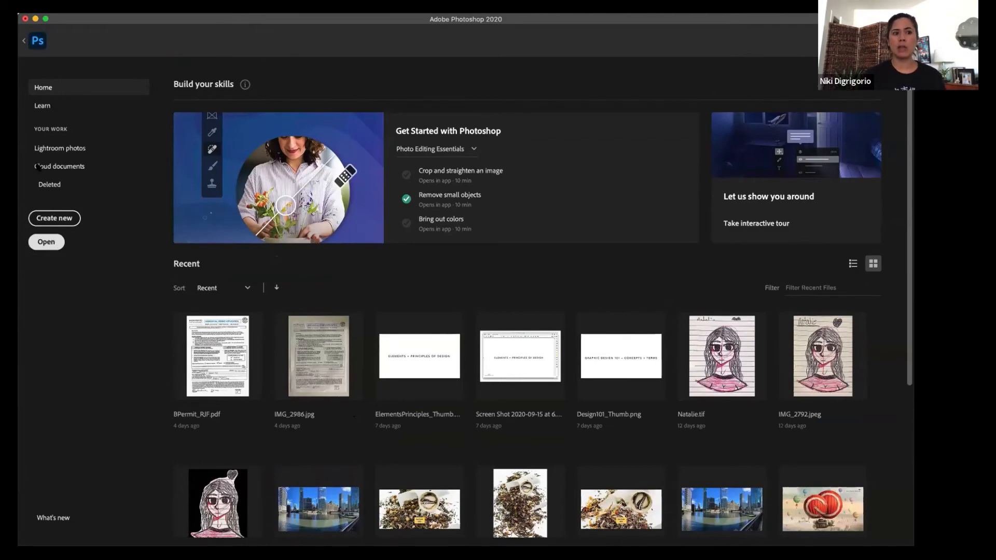
pyautogui.click(23, 40)
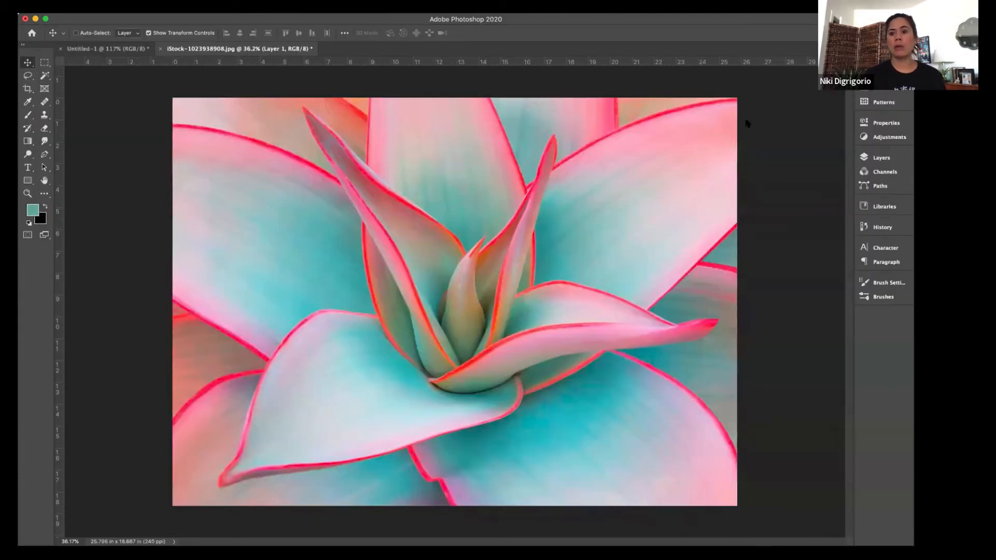
# Step: Show a taller Libraries panel, open GettyImages-997124740.jpg, the television photo, from photoshop 101, and return to the plant photo
pyautogui.click(885, 207)
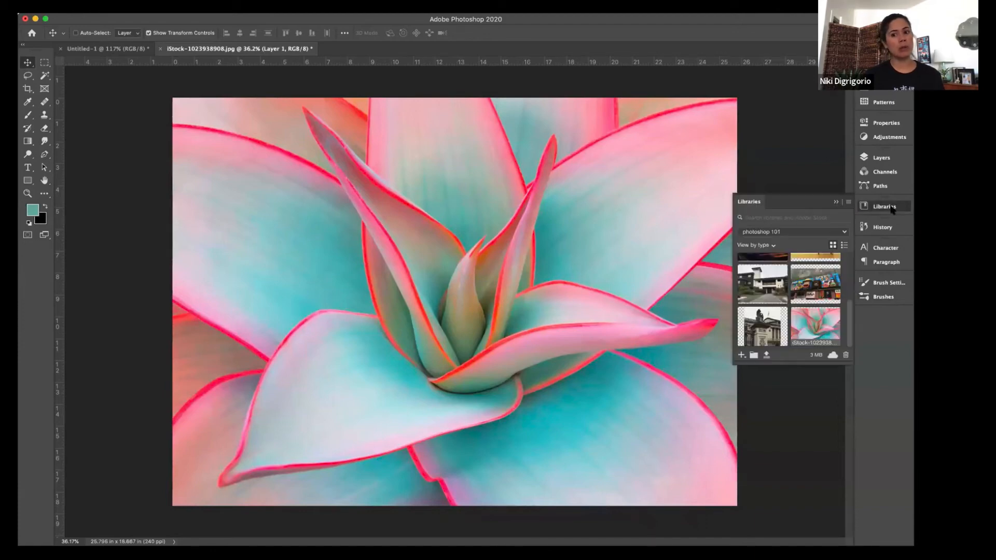
pyautogui.moveTo(859, 492); pyautogui.dragTo(860, 512)
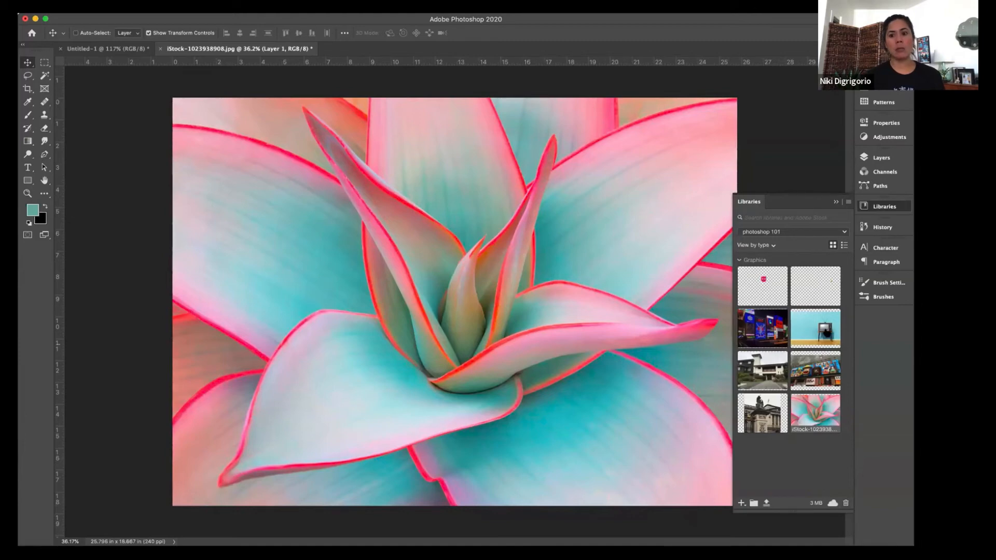
pyautogui.doubleClick(825, 331)
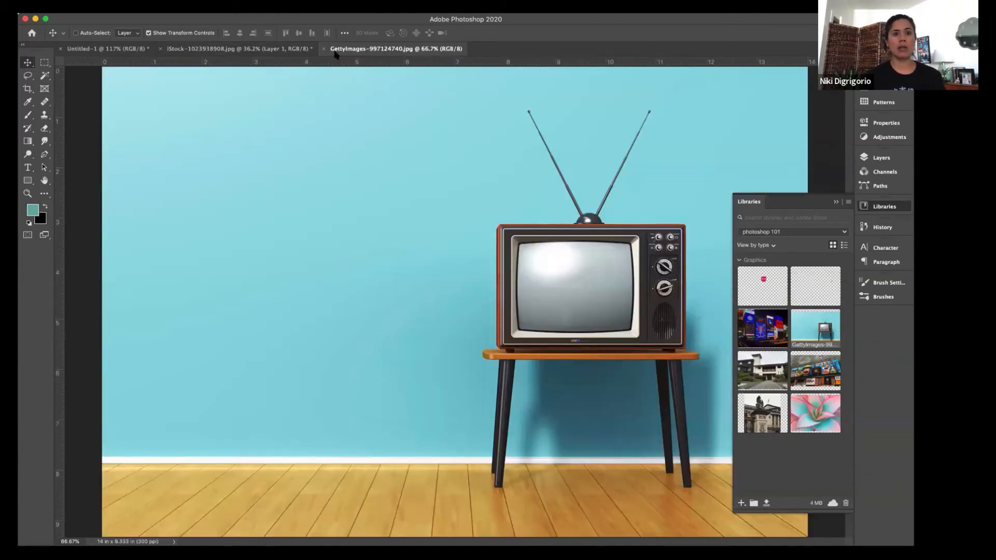
pyautogui.click(258, 50)
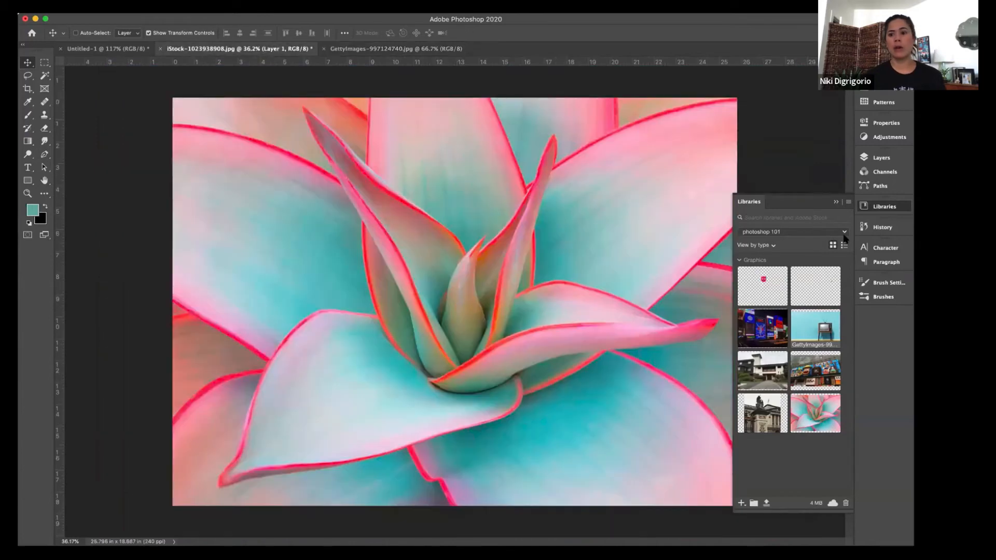
# Step: Look through the list of libraries and view the contents of Gateway Community and Sacramento Ballet BDOG 2020
pyautogui.click(845, 232)
pyautogui.scroll(-5, 828, 324)
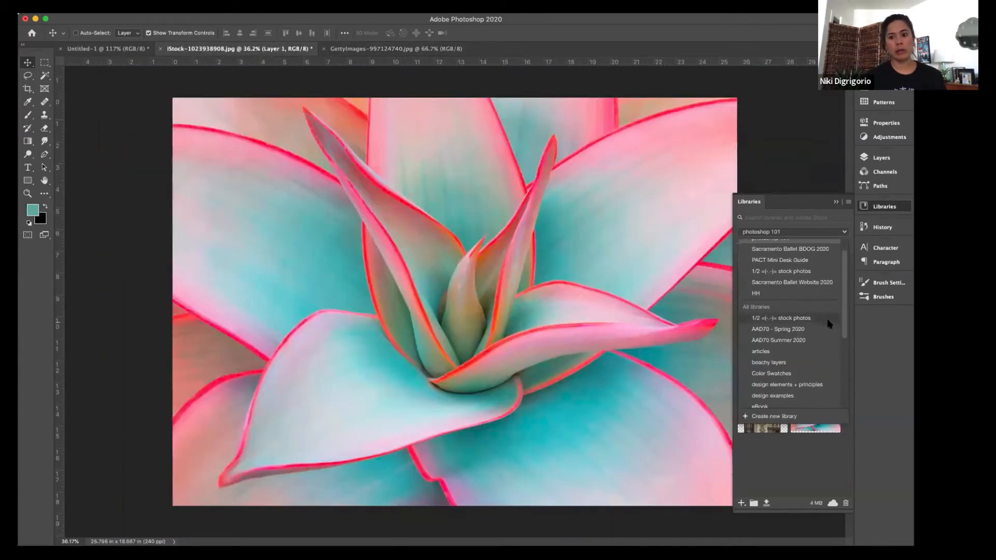
pyautogui.scroll(-6, 828, 324)
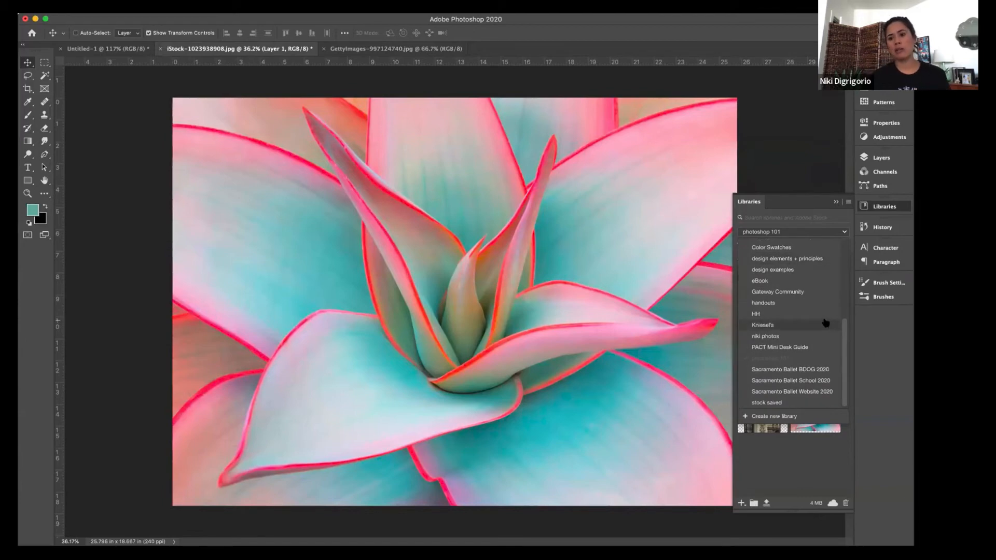
pyautogui.click(783, 292)
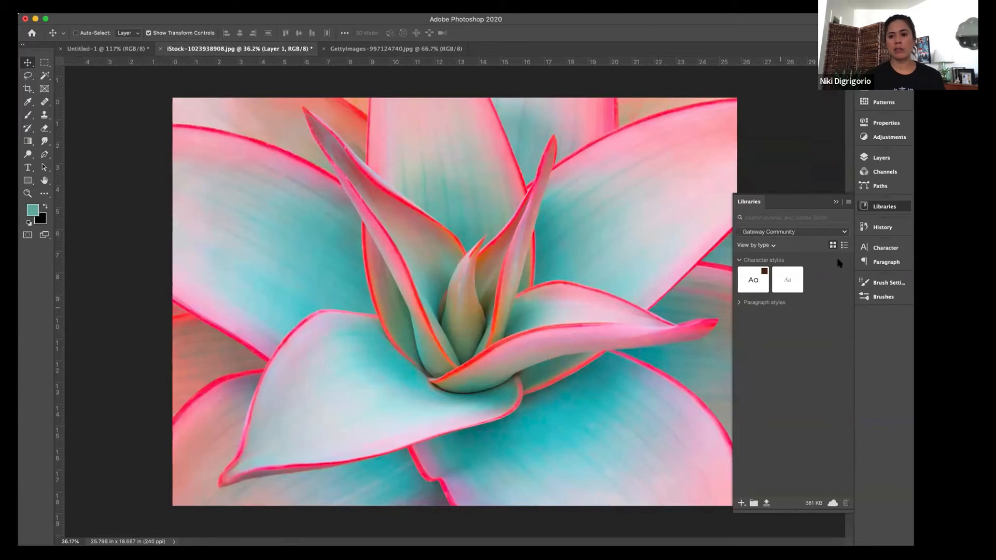
pyautogui.click(844, 233)
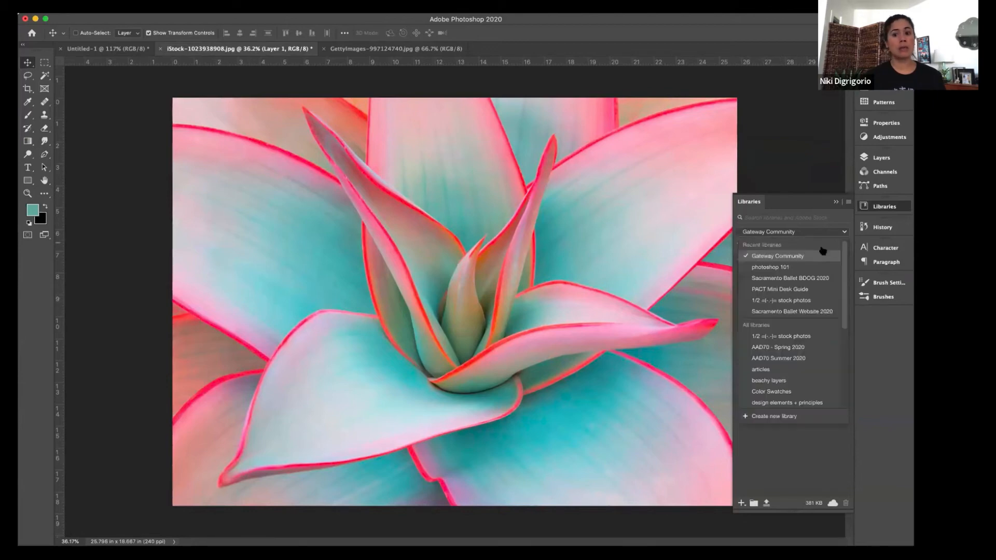
pyautogui.click(814, 277)
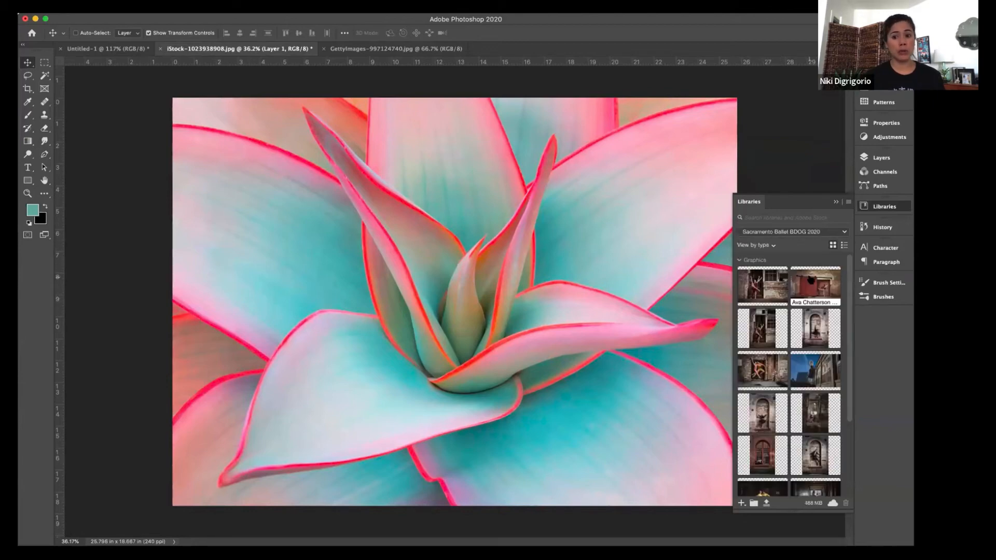
# Step: Switch the Libraries to the Color Swatches library
pyautogui.click(845, 233)
pyautogui.scroll(-2, 830, 364)
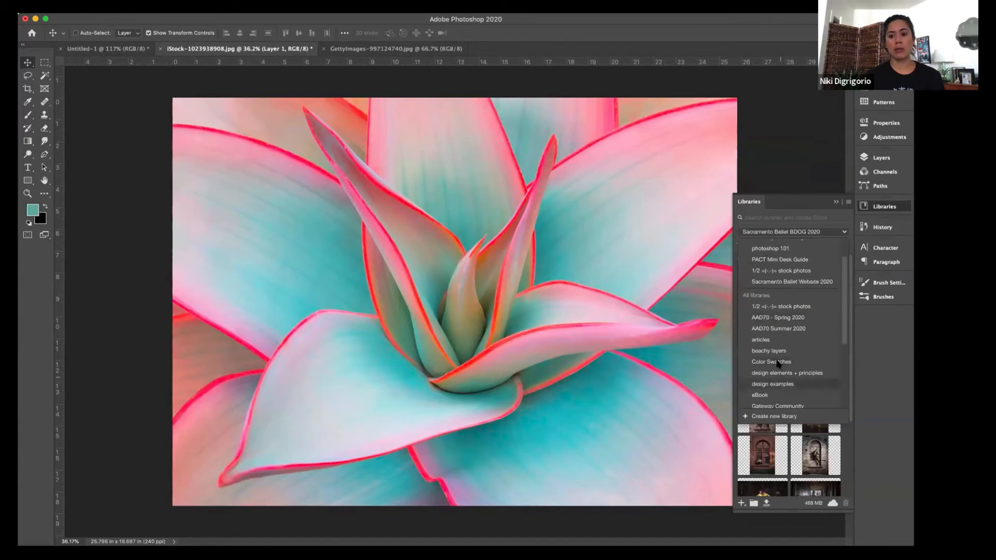
pyautogui.click(838, 383)
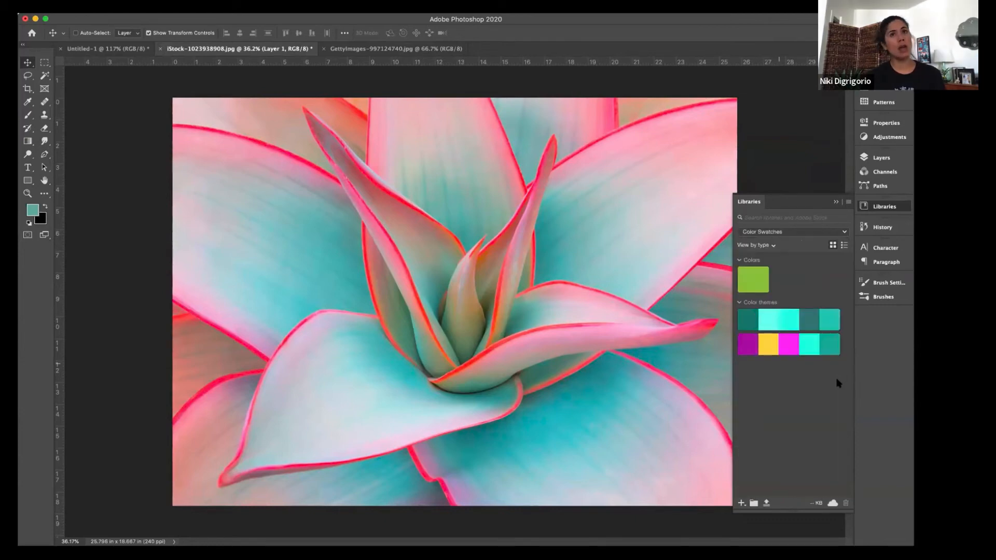
# Step: Switch the Libraries to design elements + principles and look through its graphics
pyautogui.click(842, 232)
pyautogui.scroll(-3, 829, 344)
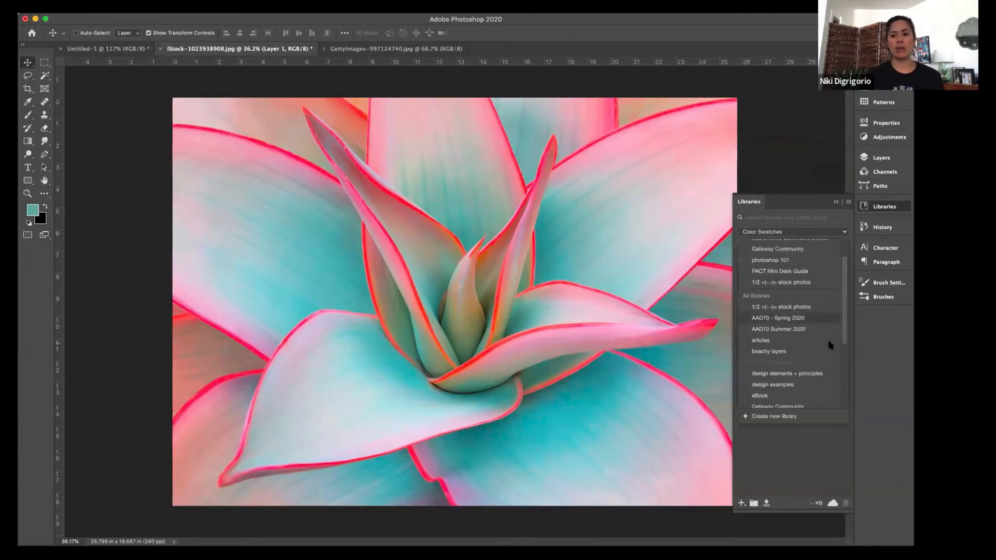
pyautogui.scroll(-2, 827, 345)
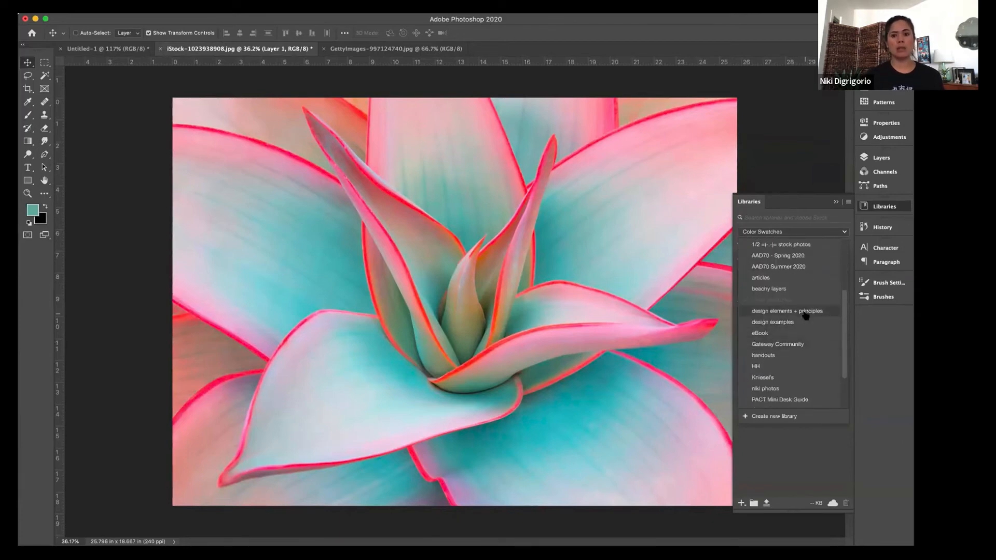
pyautogui.click(805, 313)
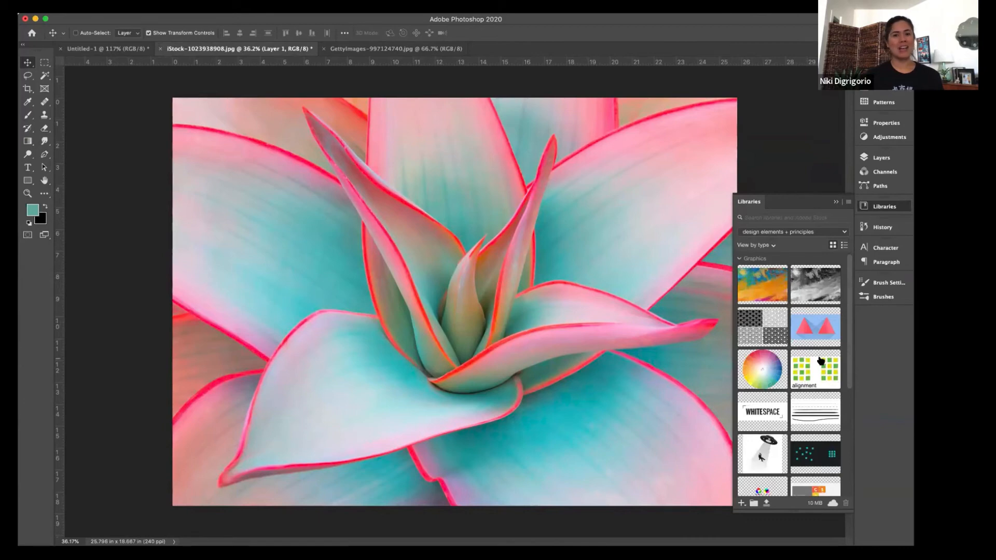
pyautogui.scroll(-5, 820, 361)
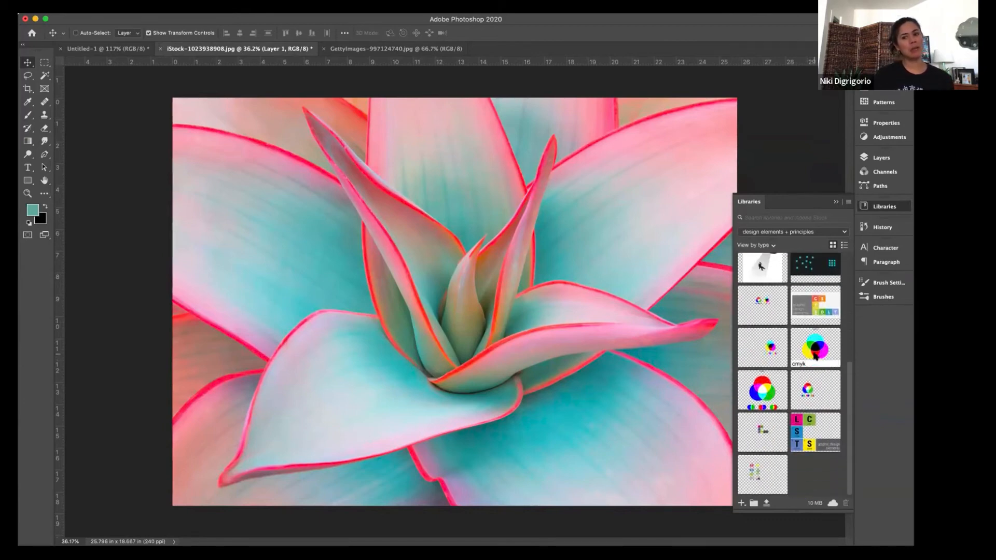
pyautogui.scroll(5, 816, 356)
pyautogui.scroll(-5, 815, 356)
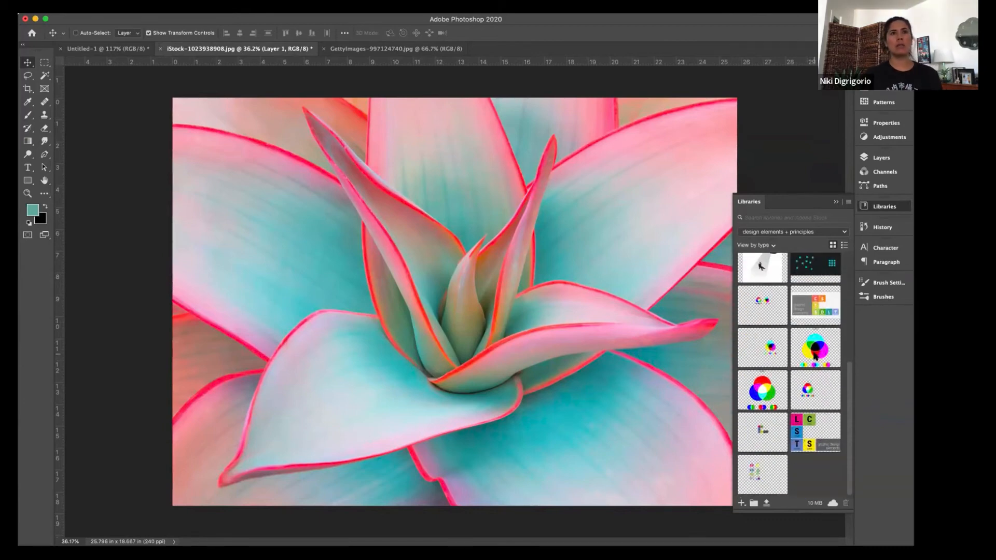
pyautogui.scroll(5, 816, 356)
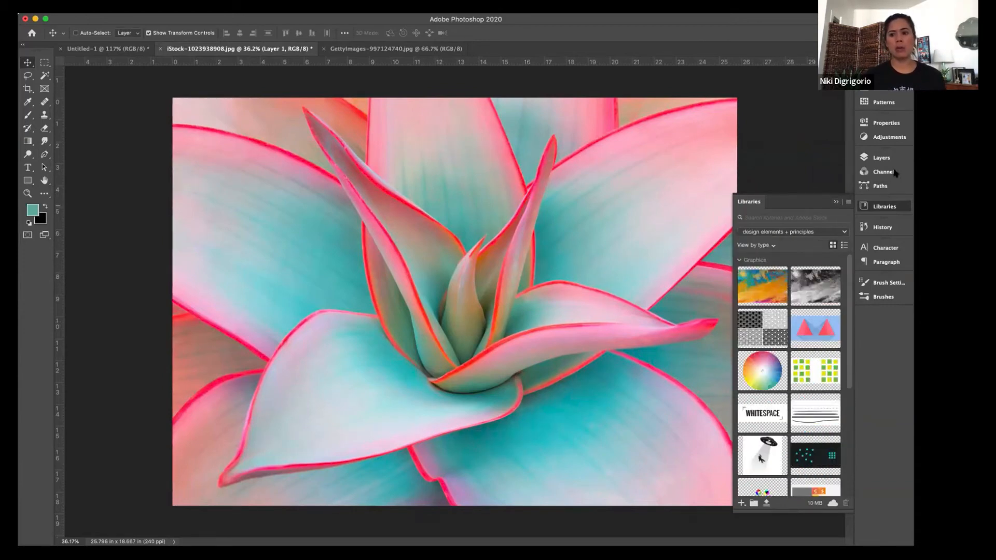
pyautogui.click(884, 206)
pyautogui.click(889, 206)
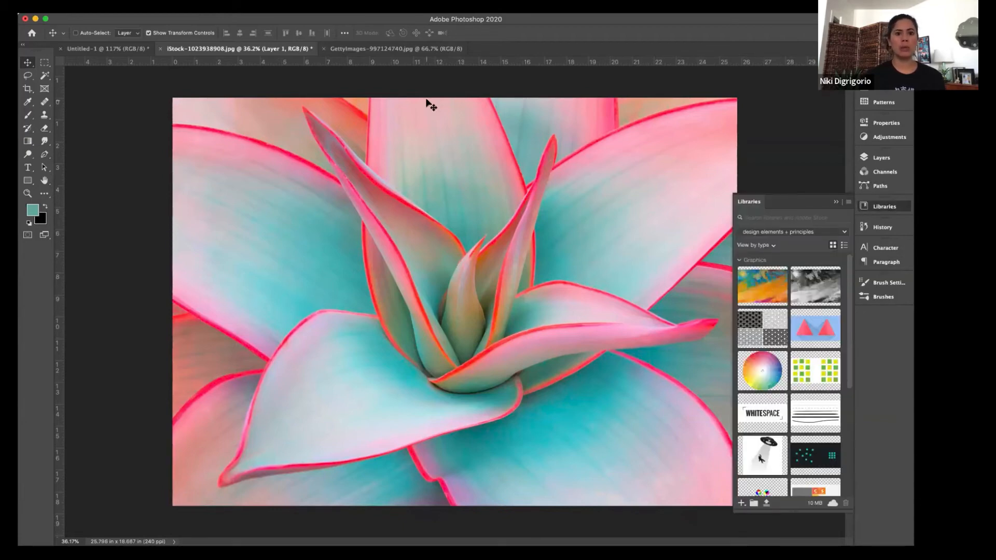
# Step: Switch to the television photo, GettyImages-997124740.jpg, and view the available file commands without choosing one
pyautogui.click(322, 50)
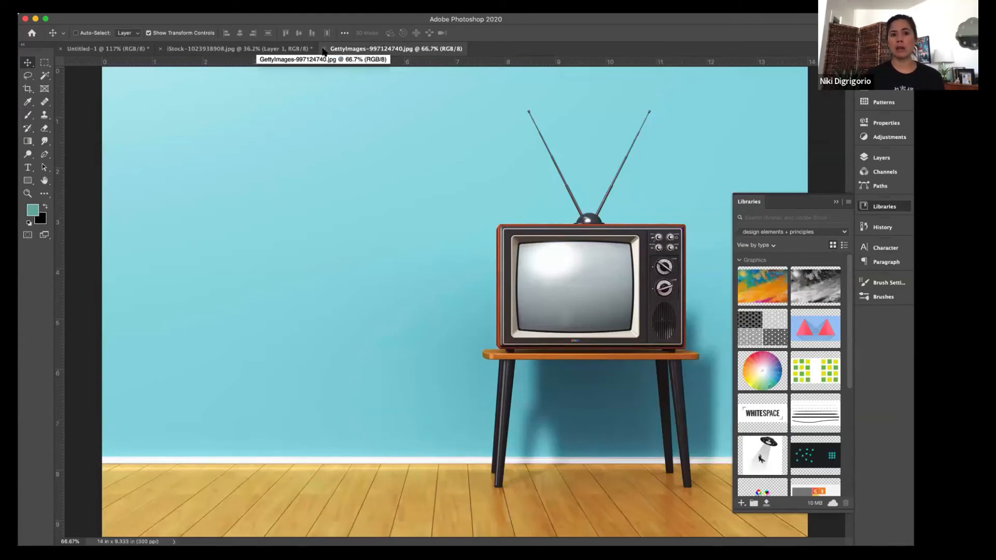
pyautogui.click(102, 16)
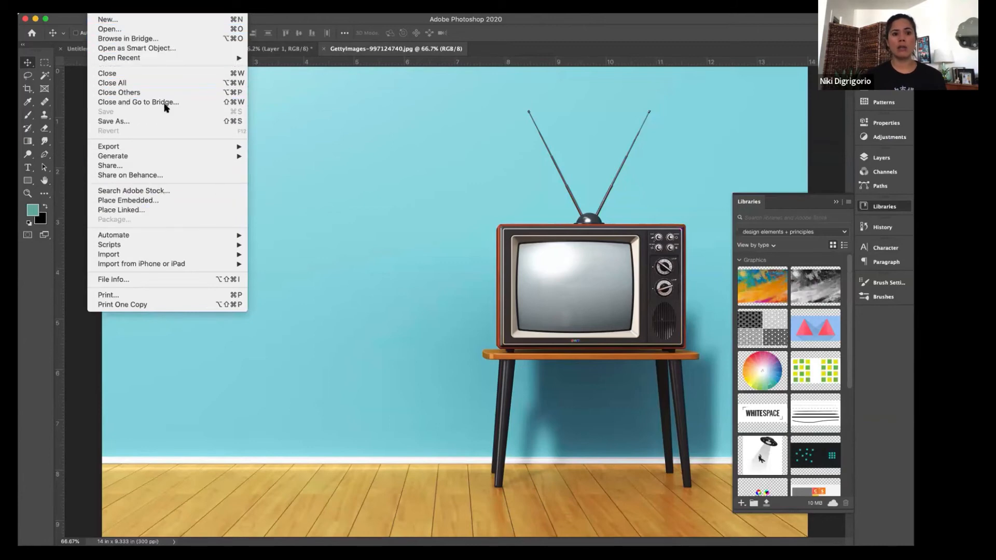
pyautogui.moveTo(122, 6)
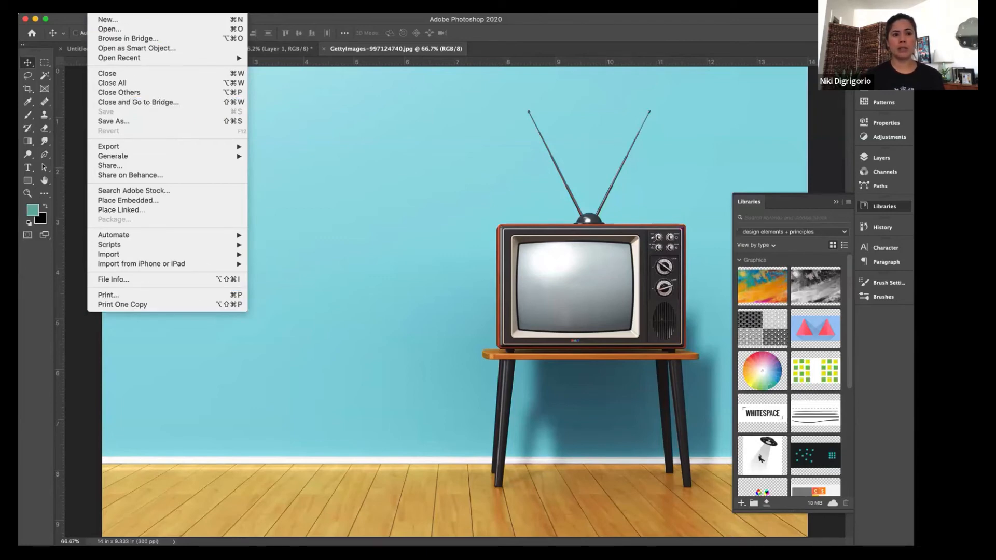
pyautogui.moveTo(119, 8)
pyautogui.click(392, 218)
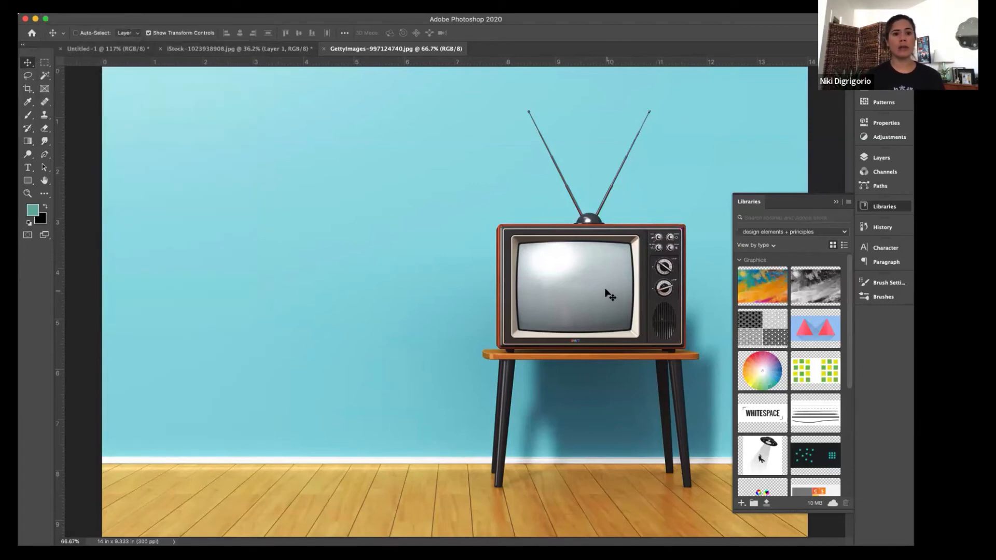
# Step: Collapse and reopen the Libraries, look through the list of libraries and switch to photoshop 101
pyautogui.click(834, 202)
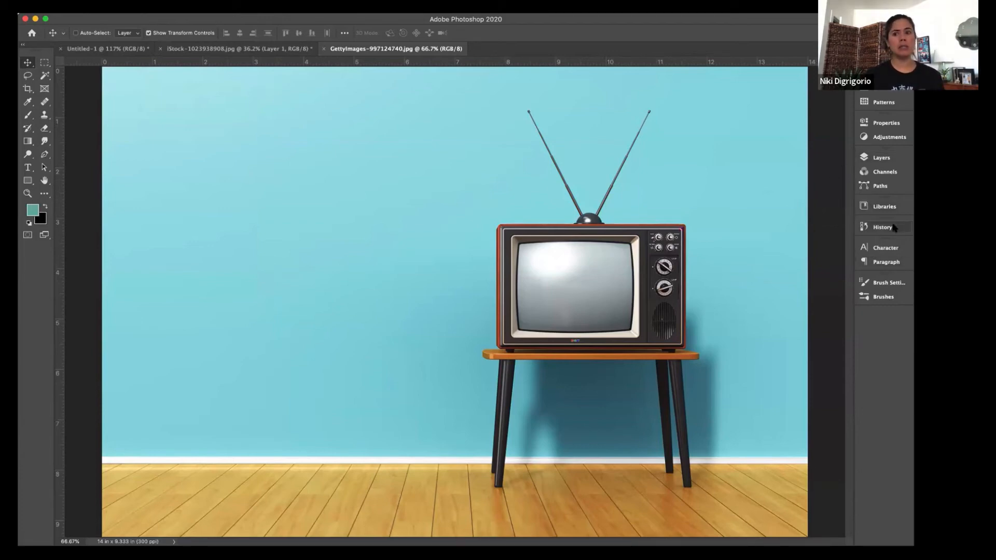
pyautogui.click(884, 206)
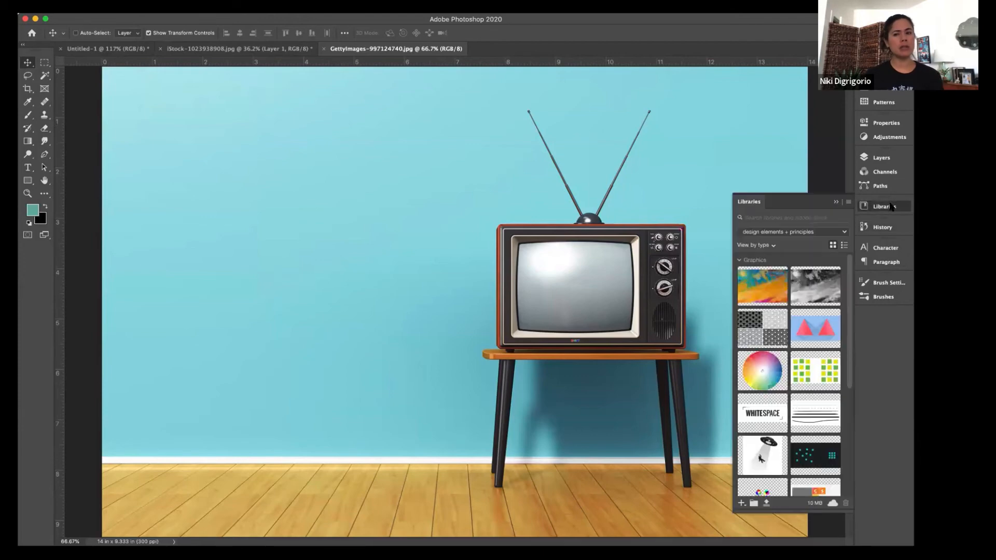
pyautogui.click(837, 232)
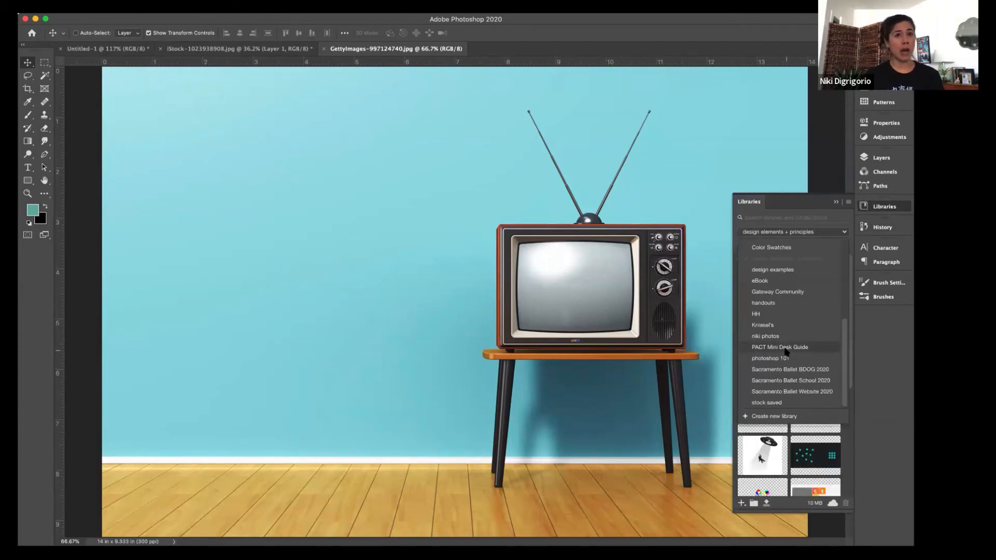
pyautogui.scroll(5, 785, 351)
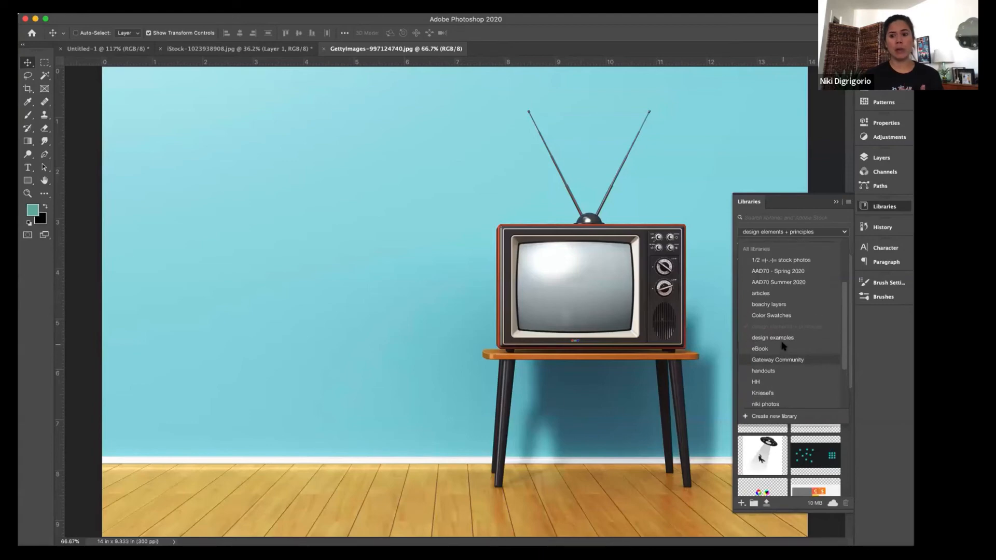
pyautogui.scroll(-5, 783, 343)
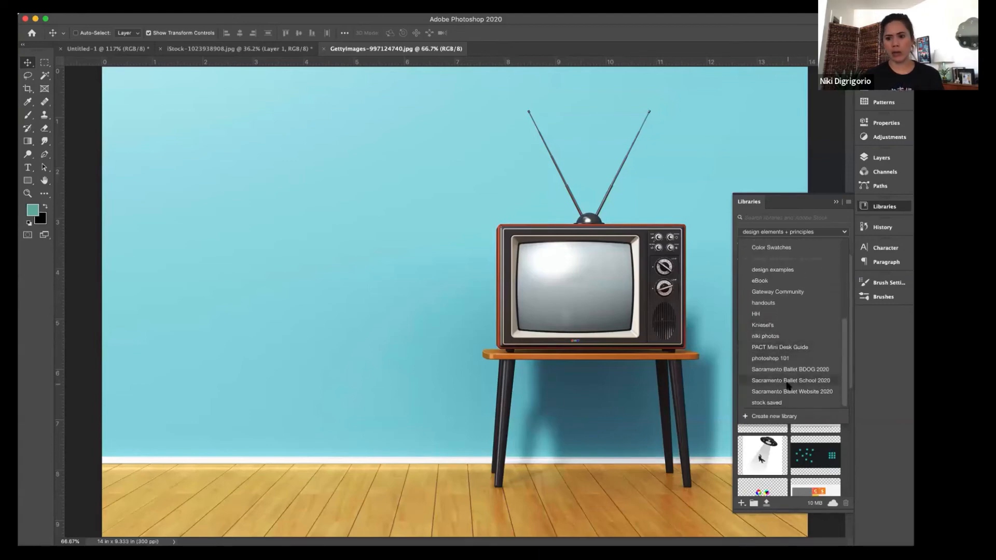
pyautogui.scroll(10, 787, 385)
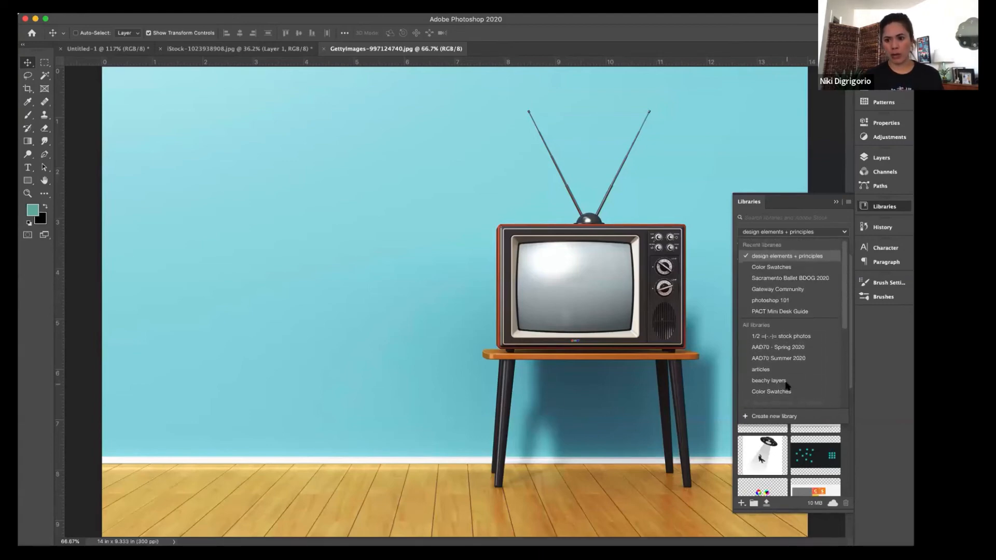
pyautogui.click(773, 301)
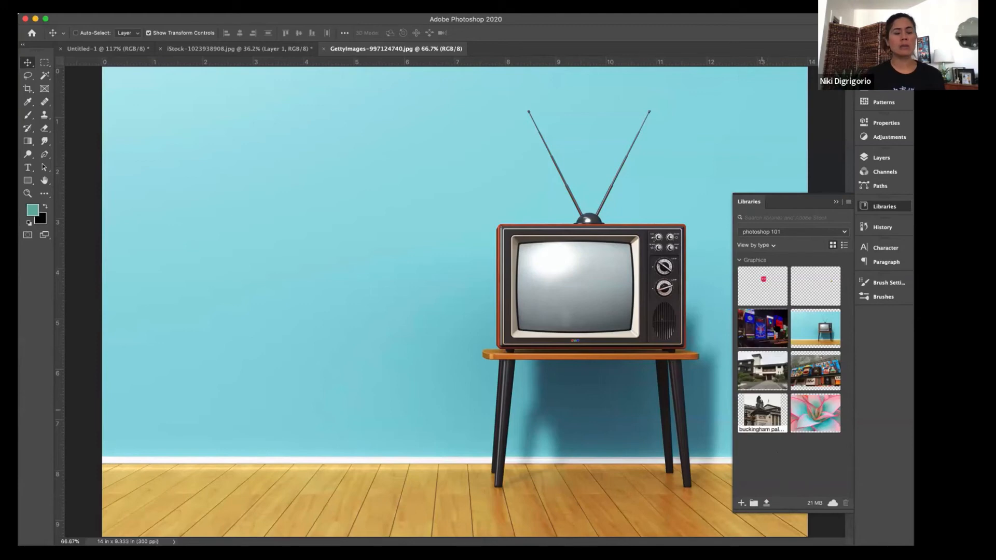
# Step: Show the list of recent and all libraries several times, keeping photoshop 101 selected
pyautogui.click(843, 232)
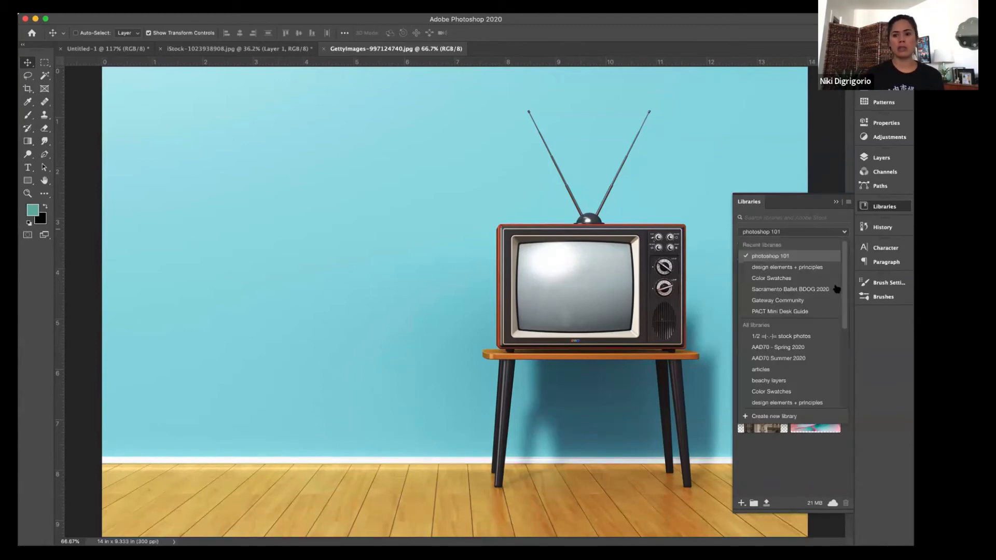
pyautogui.scroll(-5, 828, 394)
pyautogui.click(813, 479)
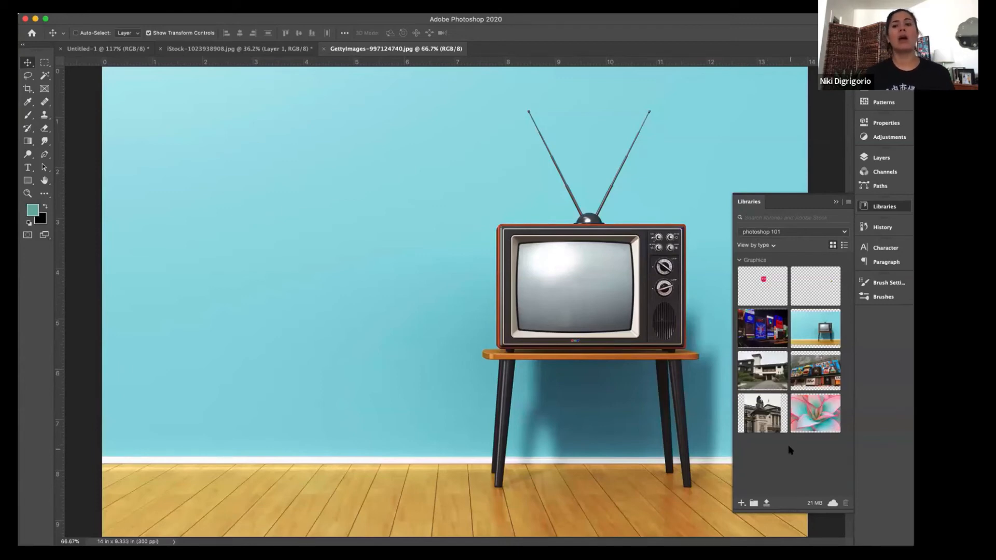
pyautogui.click(845, 233)
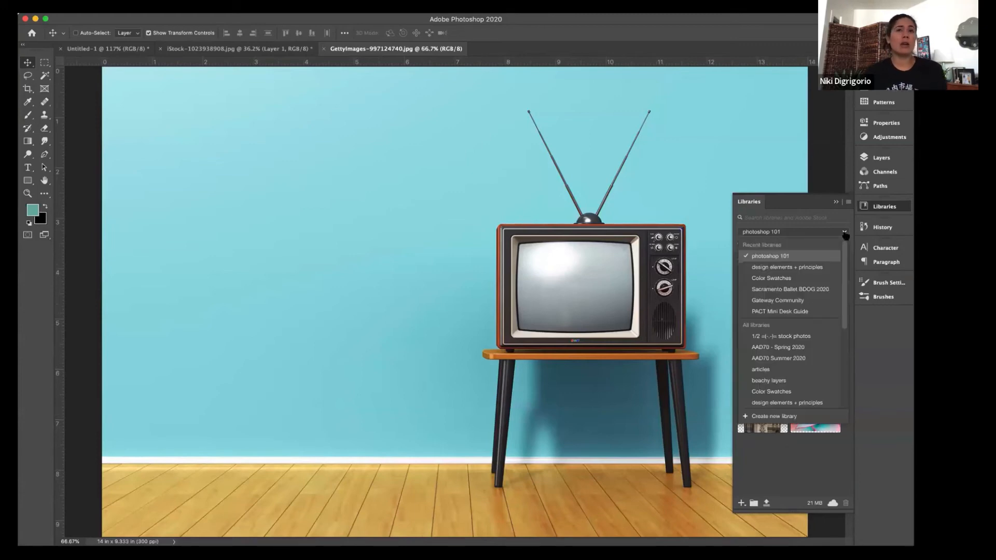
pyautogui.click(789, 459)
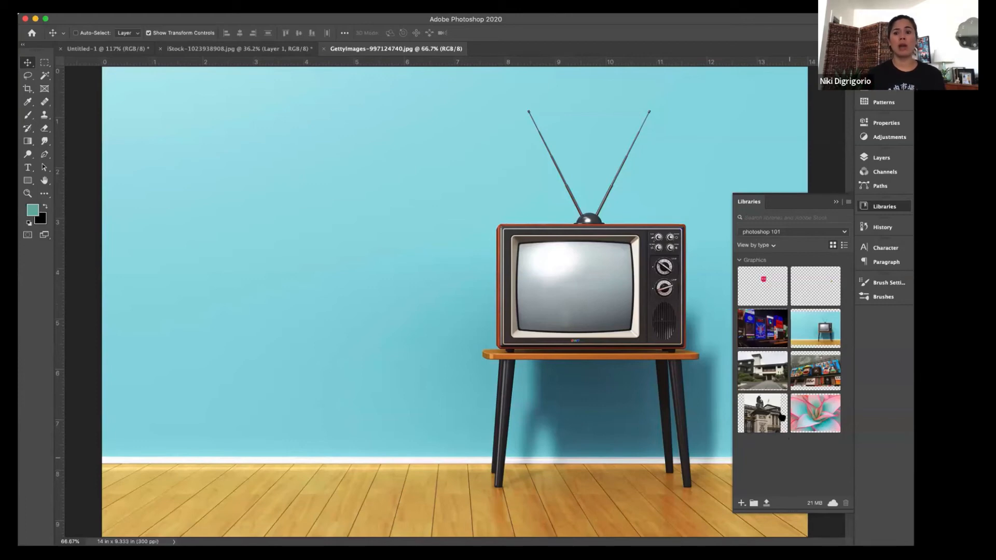
pyautogui.click(845, 232)
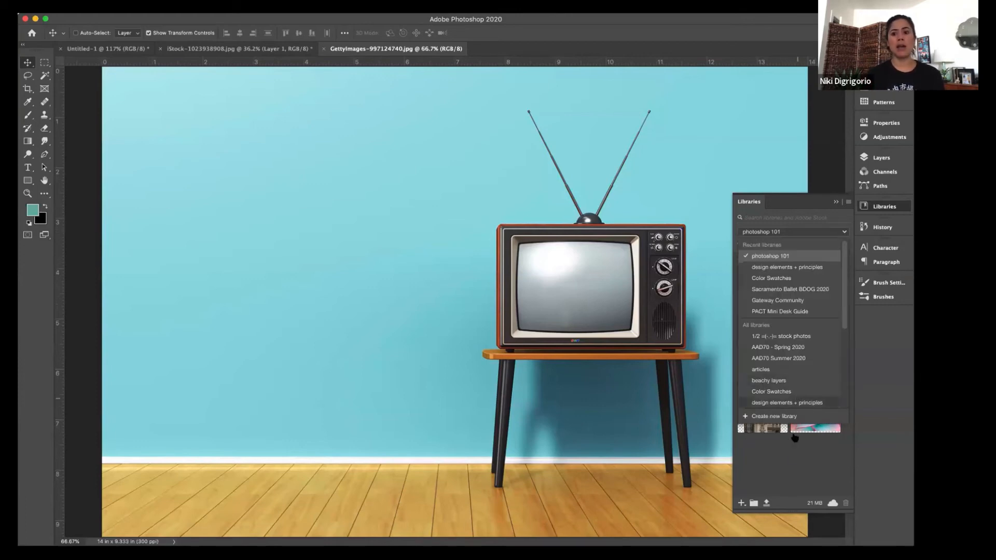
pyautogui.click(796, 455)
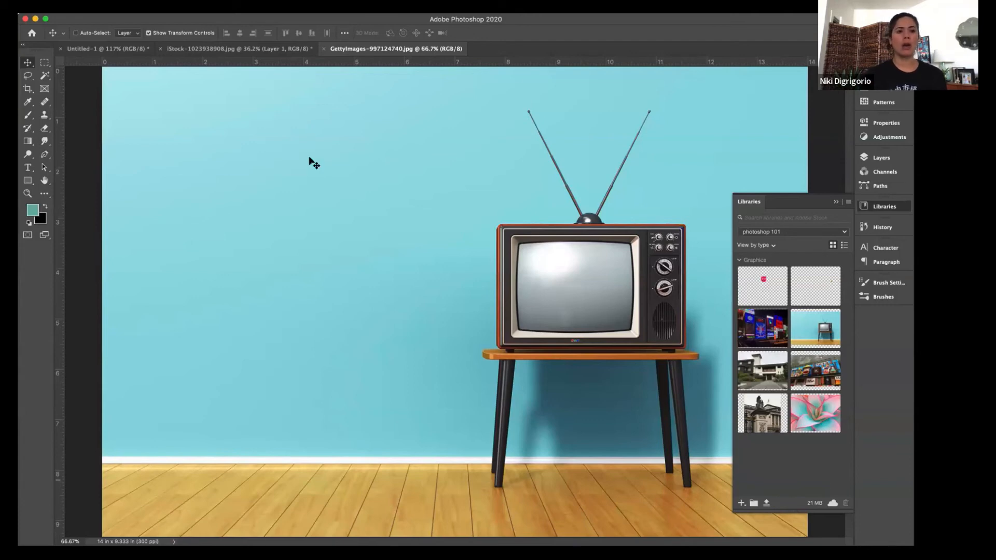
# Step: View the plant photo and the Untitled-1 document in turn, and return to the television photo
pyautogui.click(182, 49)
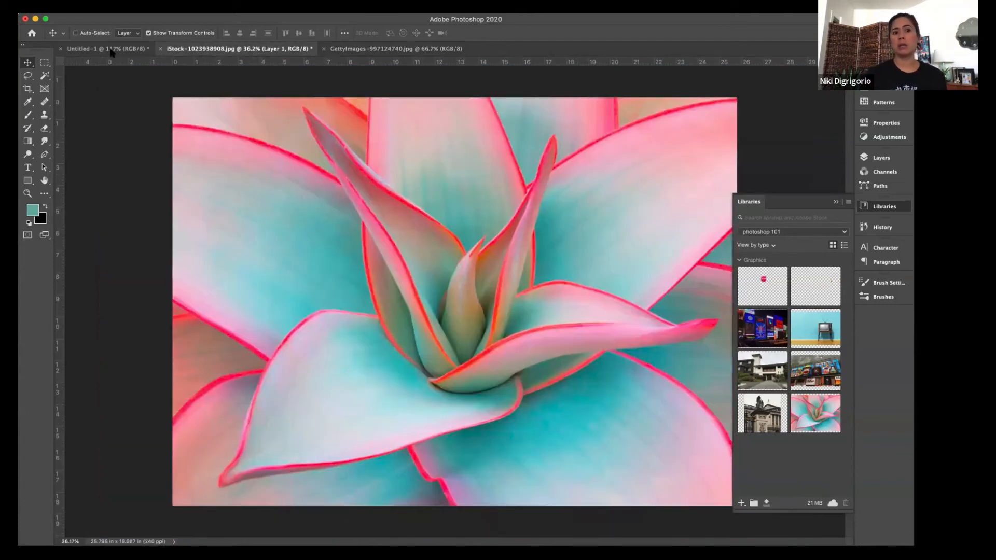
pyautogui.click(111, 50)
pyautogui.click(238, 50)
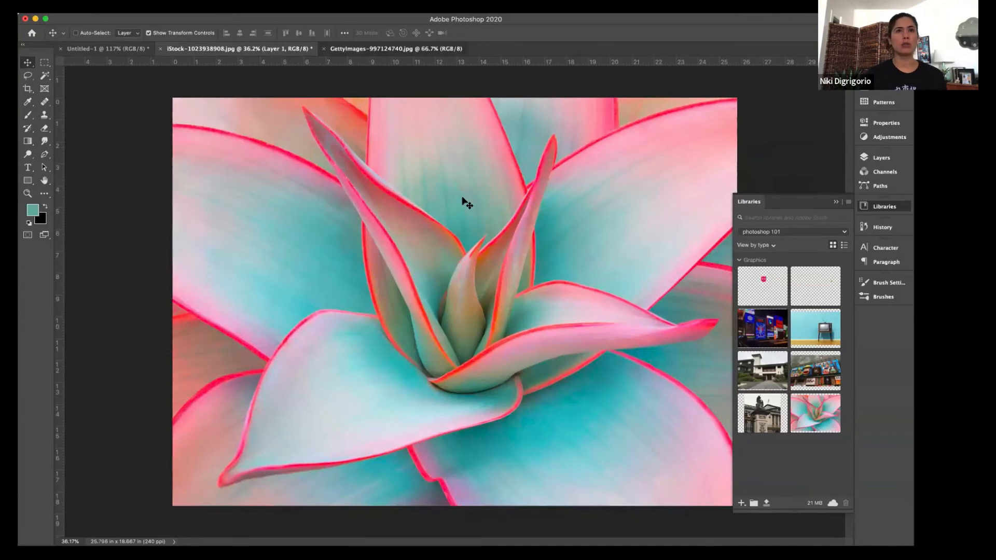
pyautogui.hotkey('ctrl', 'Tab')
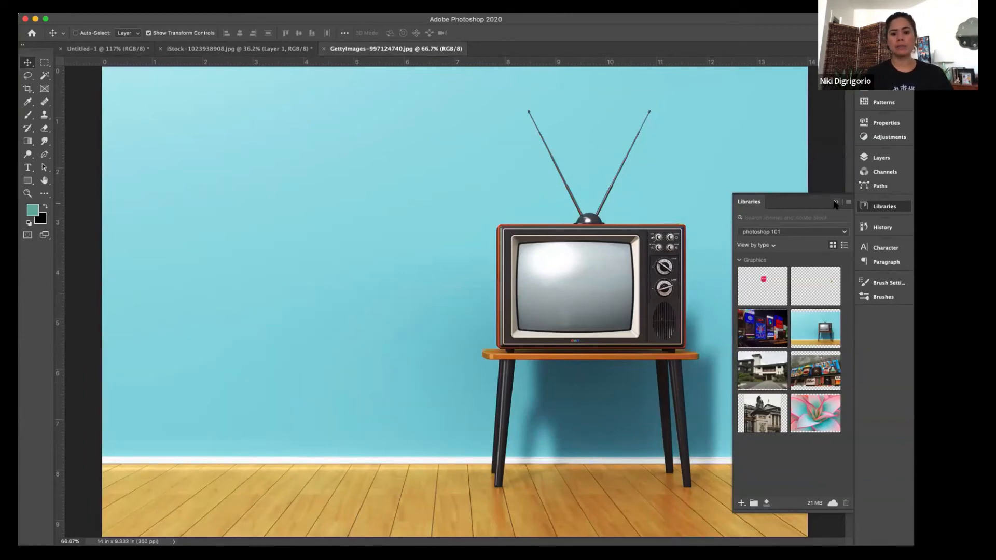
# Step: Demonstrate collapsing and reopening the Libraries, and leave them collapsed
pyautogui.click(836, 202)
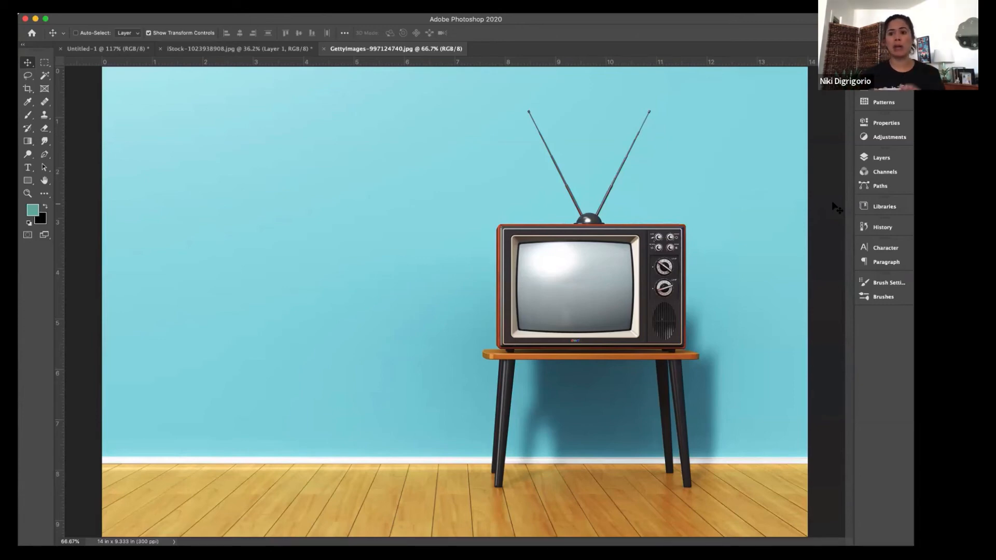
pyautogui.click(885, 207)
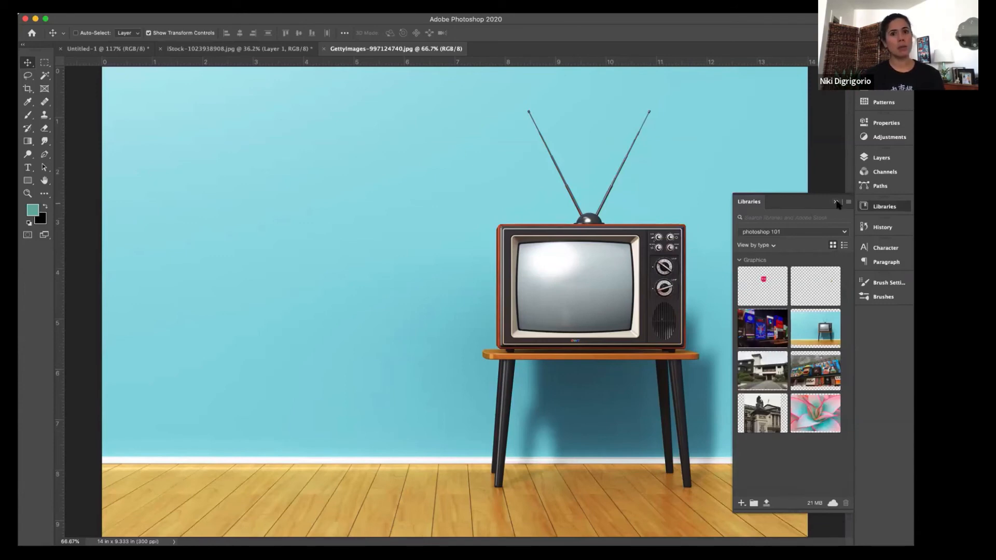
pyautogui.click(836, 203)
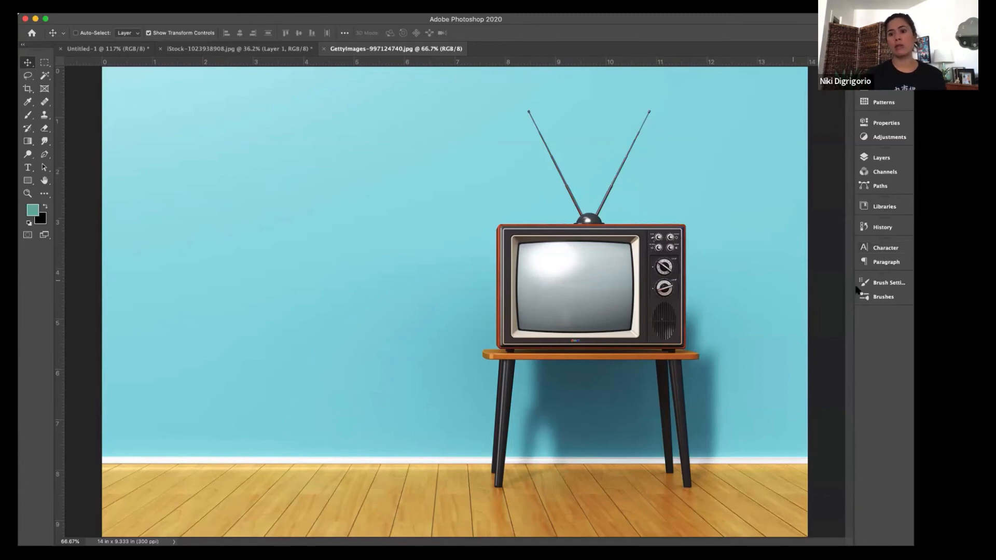
pyautogui.click(885, 207)
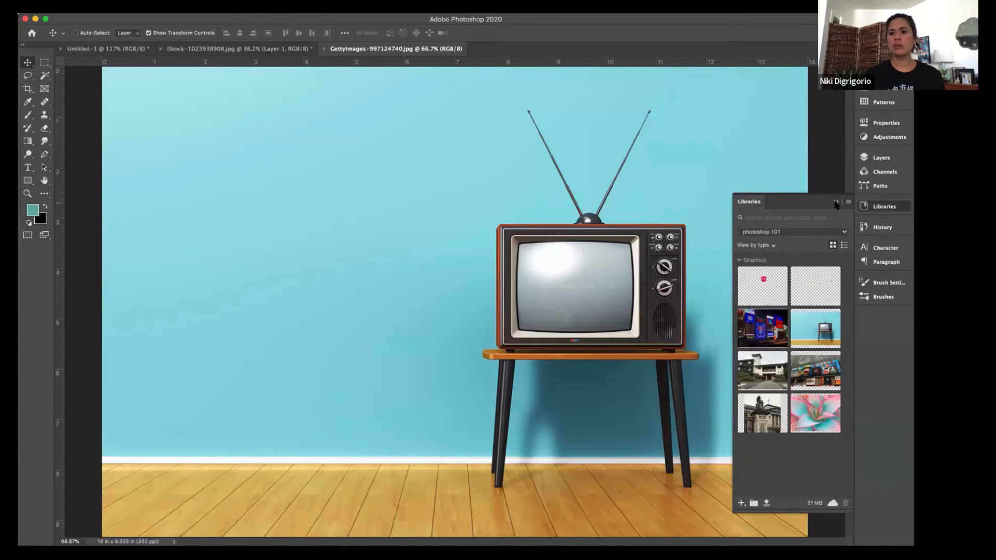
pyautogui.click(836, 202)
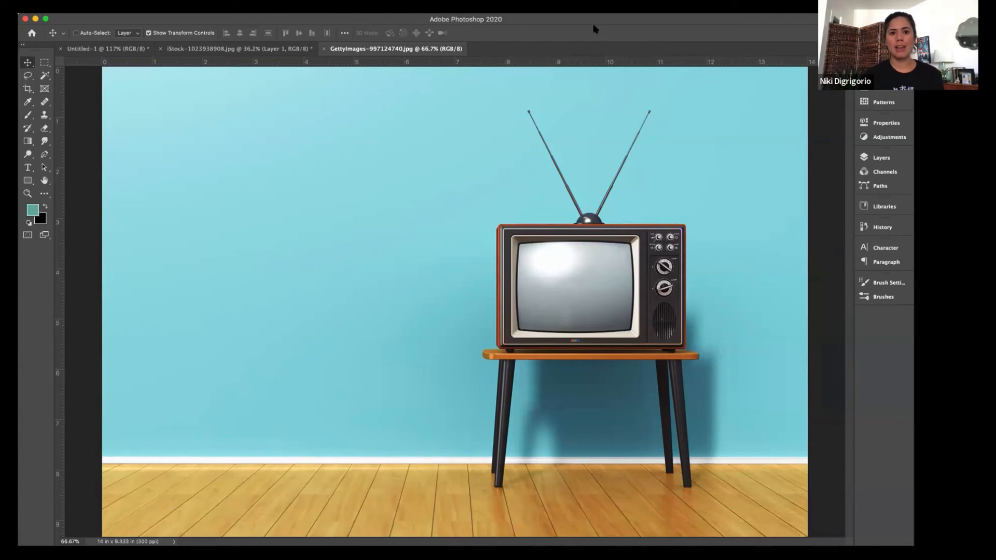
pyautogui.moveTo(593, 22); pyautogui.dragTo(719, 1)
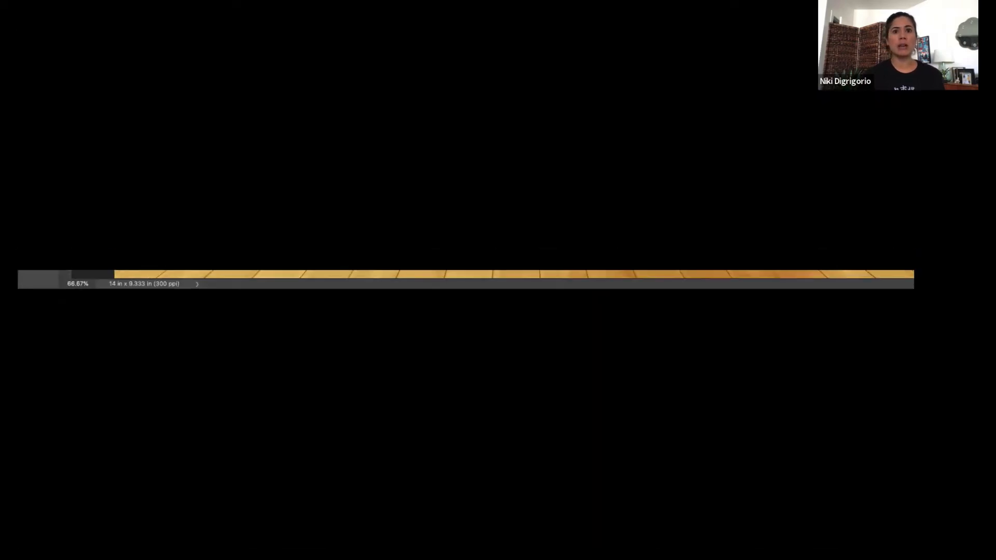
pyautogui.moveTo(679, 285); pyautogui.dragTo(593, 23)
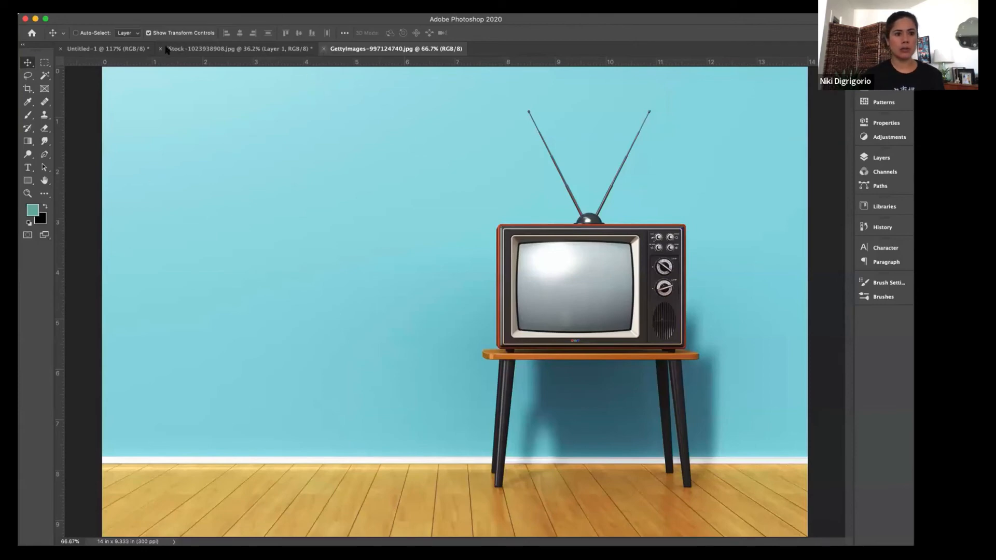
# Step: Close the television photo and the plant photo, discarding the changes to the plant photo
pyautogui.press('super+w')
pyautogui.press('super+w')
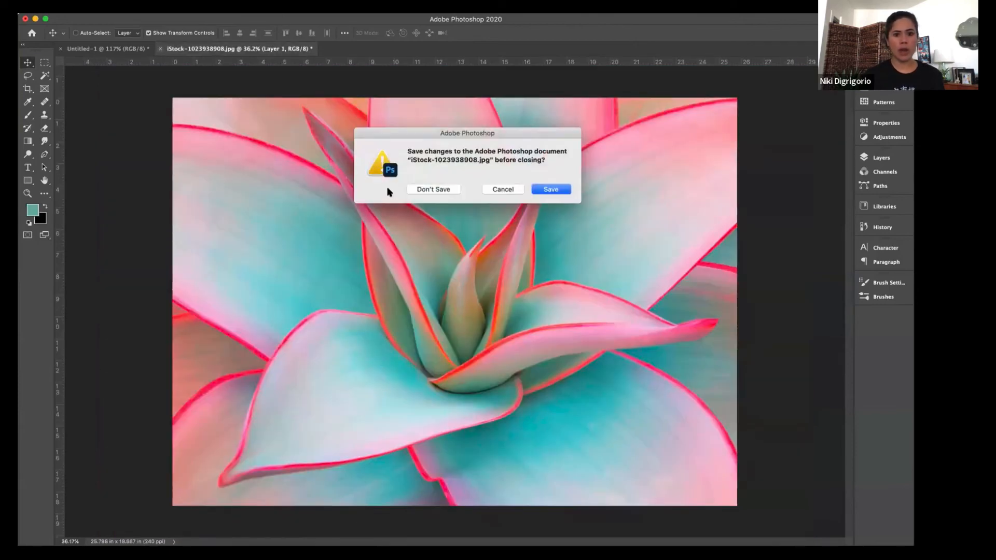
pyautogui.click(429, 189)
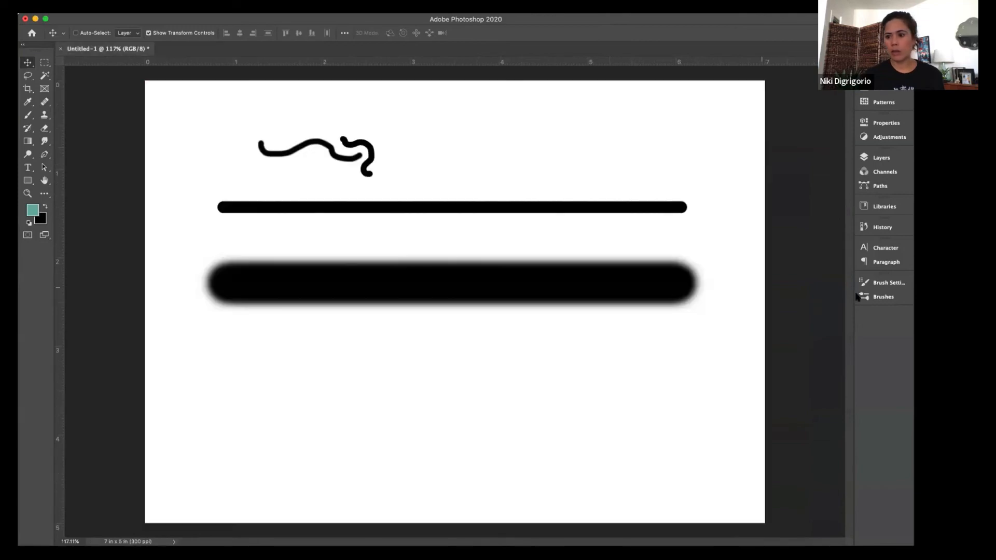
# Step: Switch the Libraries to beachy layers and open its beachhuts graphic in its own document
pyautogui.click(884, 159)
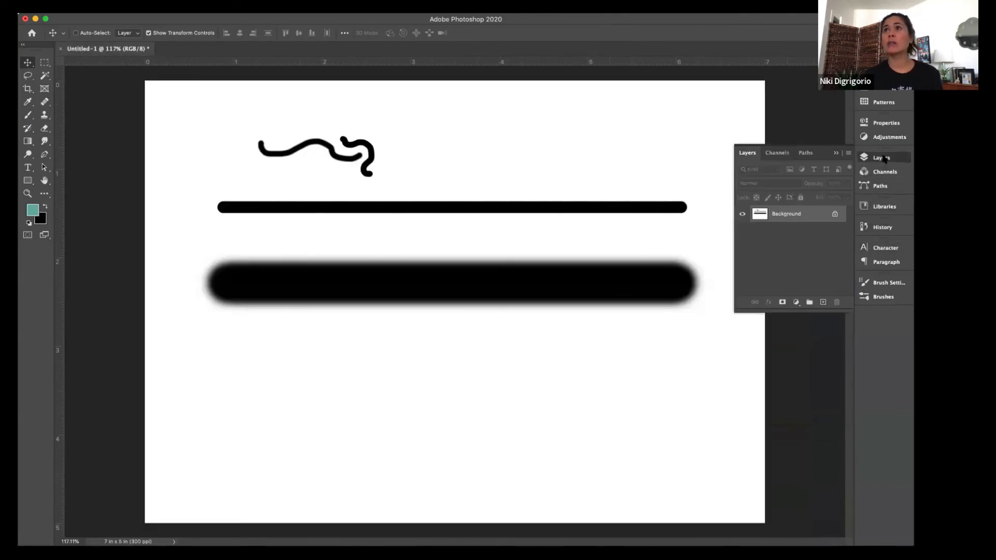
pyautogui.click(889, 205)
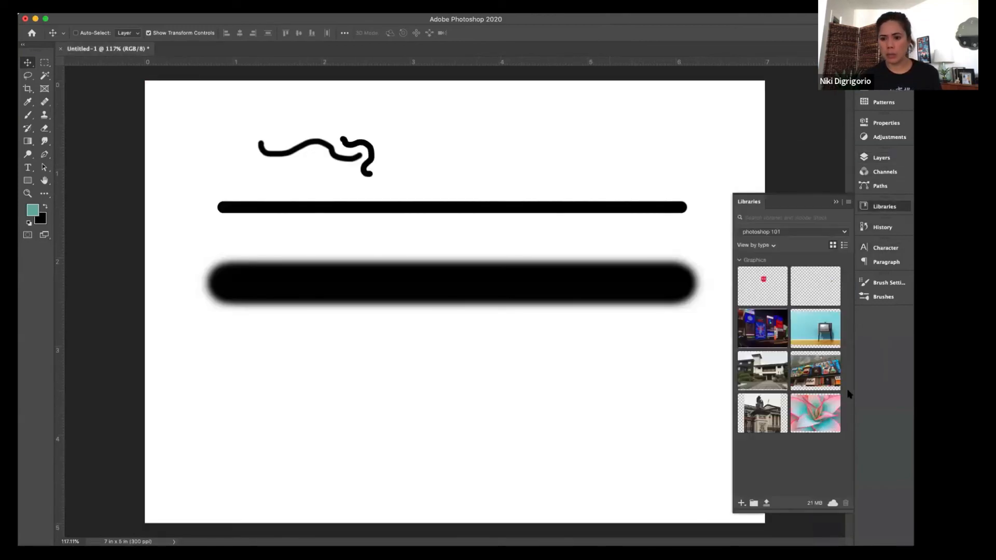
pyautogui.click(845, 232)
pyautogui.scroll(-1, 822, 301)
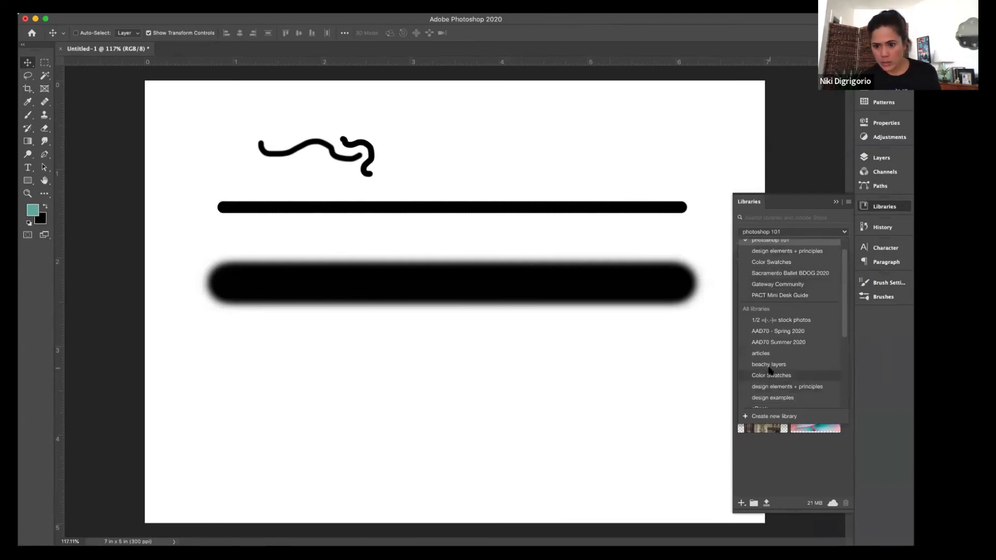
pyautogui.click(769, 365)
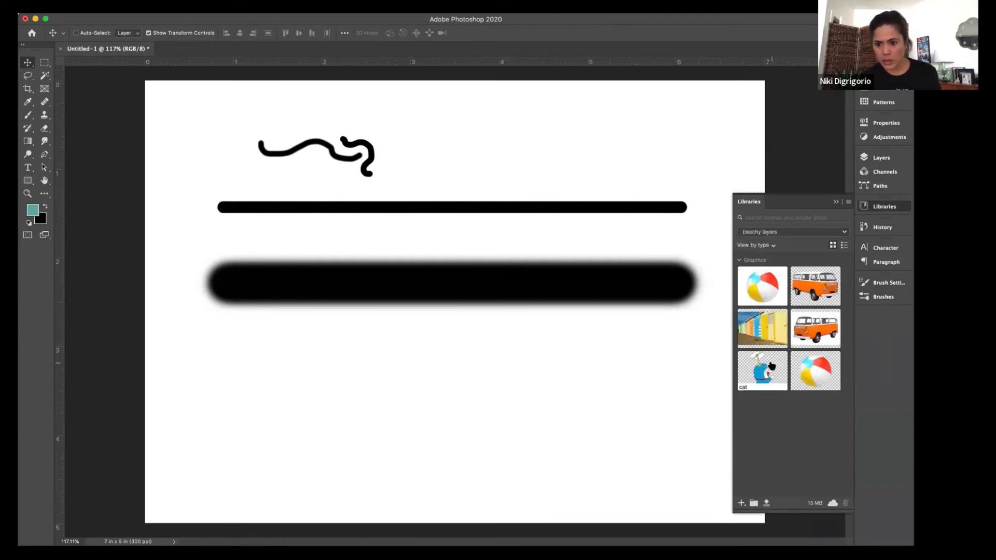
pyautogui.doubleClick(764, 321)
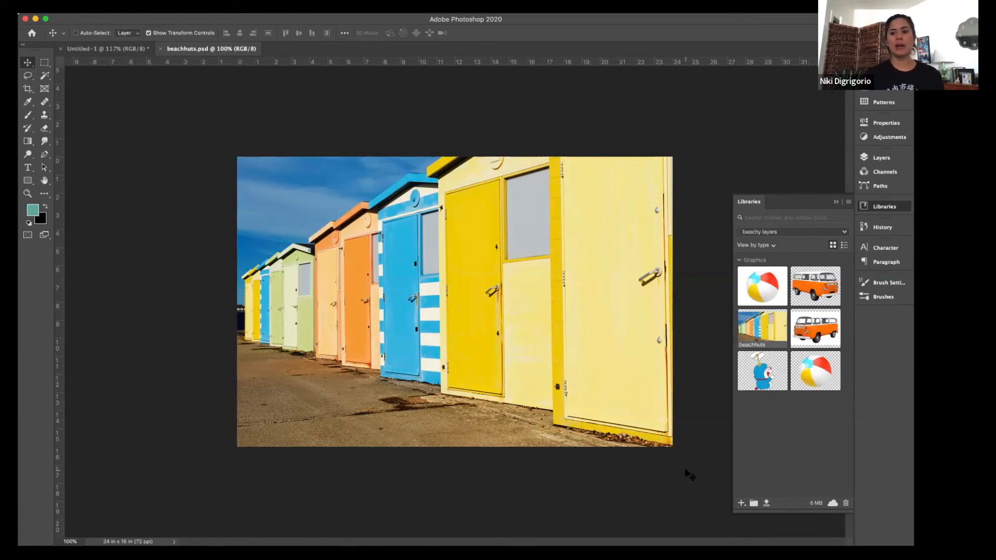
# Step: Collapse the Libraries and display the Layers of beachhuts.psd, pointing out Layers in the list of available panels
pyautogui.click(836, 203)
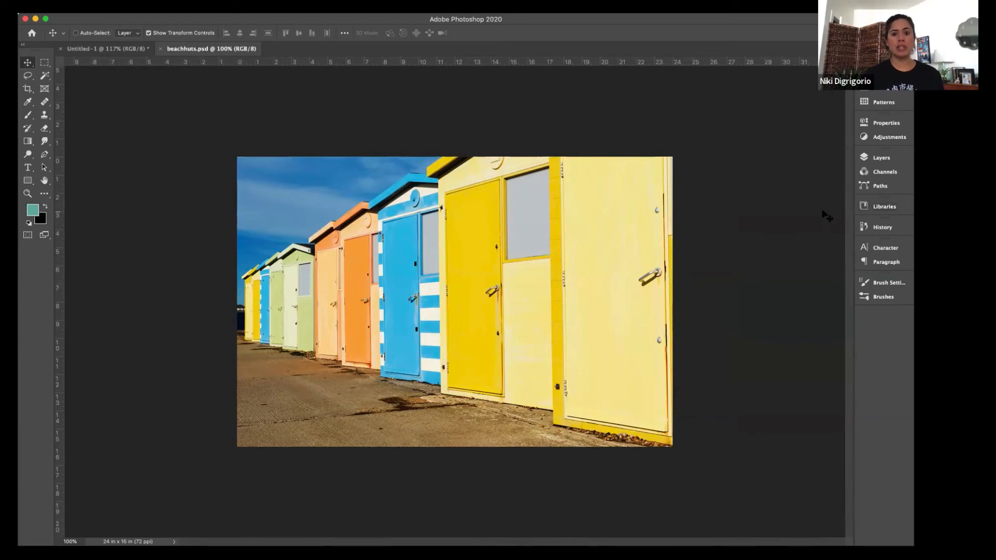
pyautogui.click(881, 158)
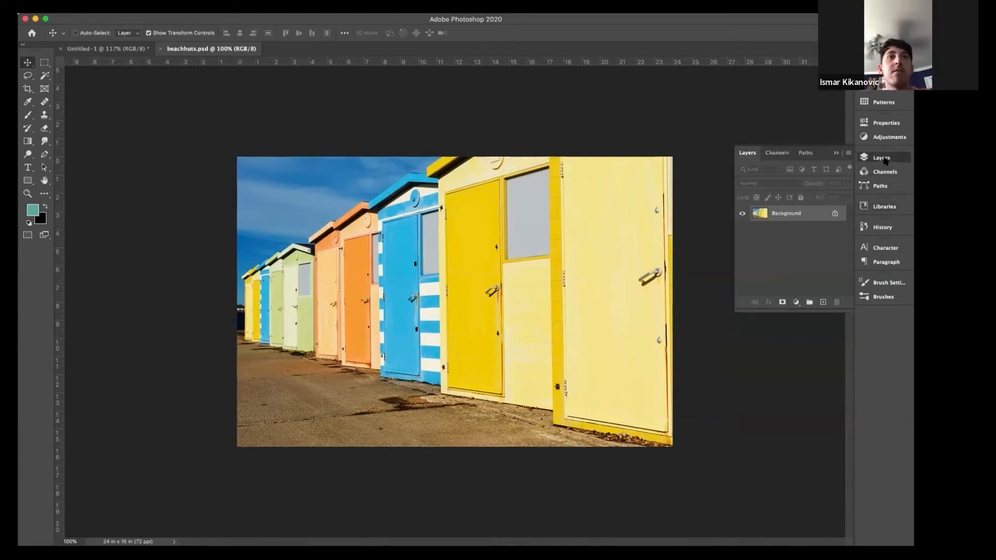
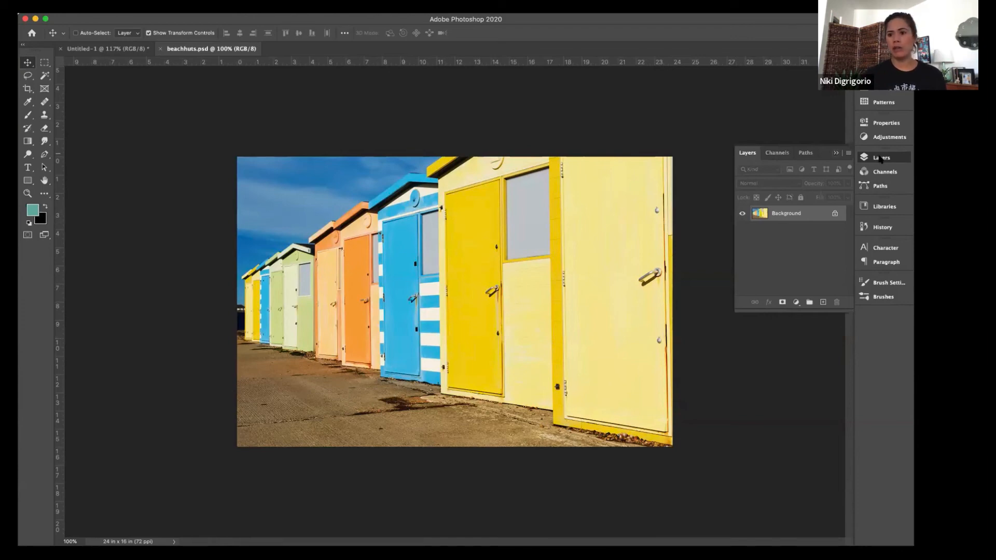
pyautogui.click(882, 157)
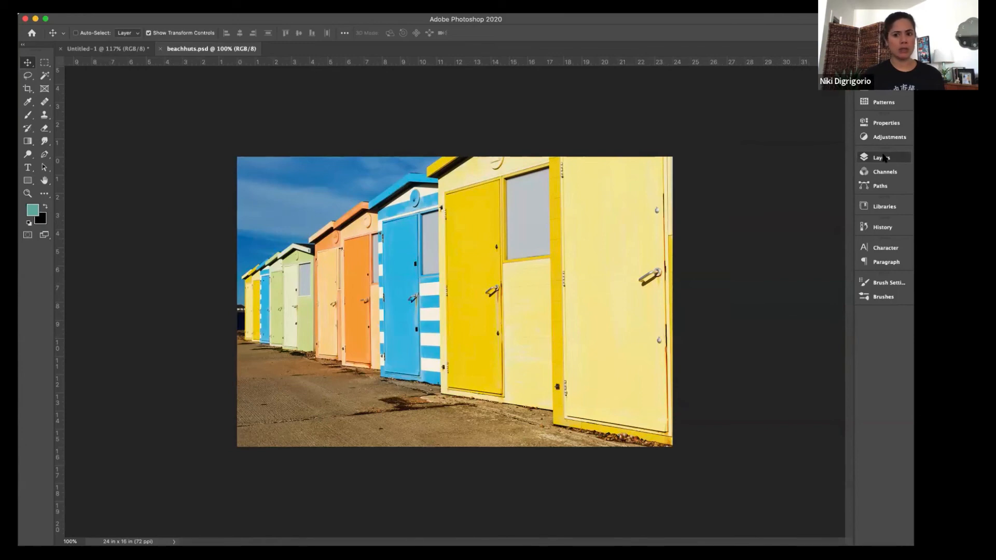
pyautogui.click(885, 158)
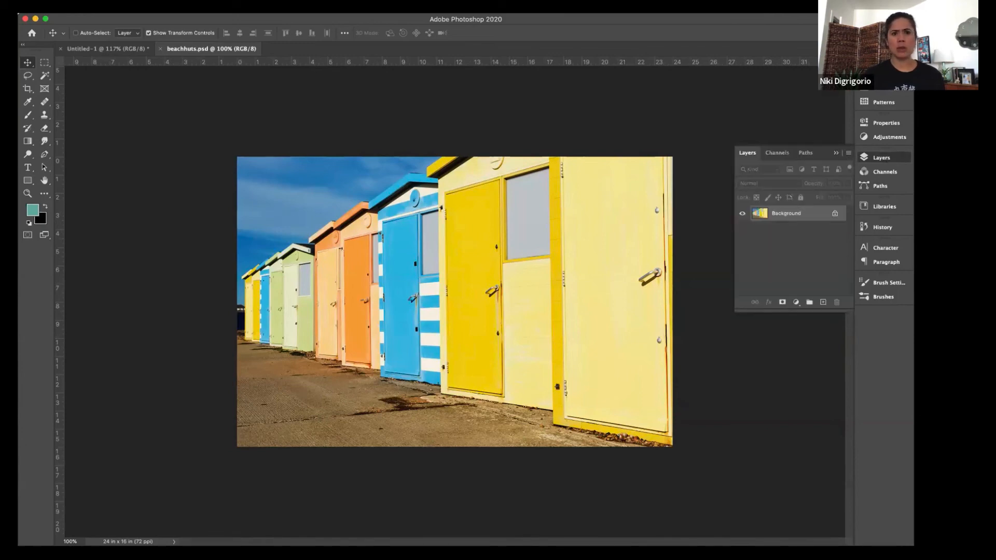
pyautogui.click(325, 8)
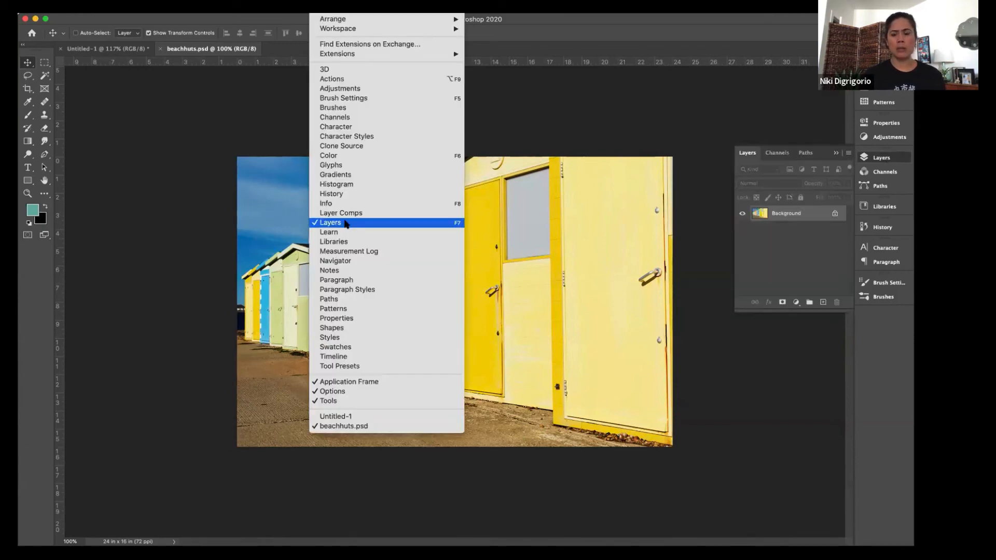
pyautogui.click(805, 234)
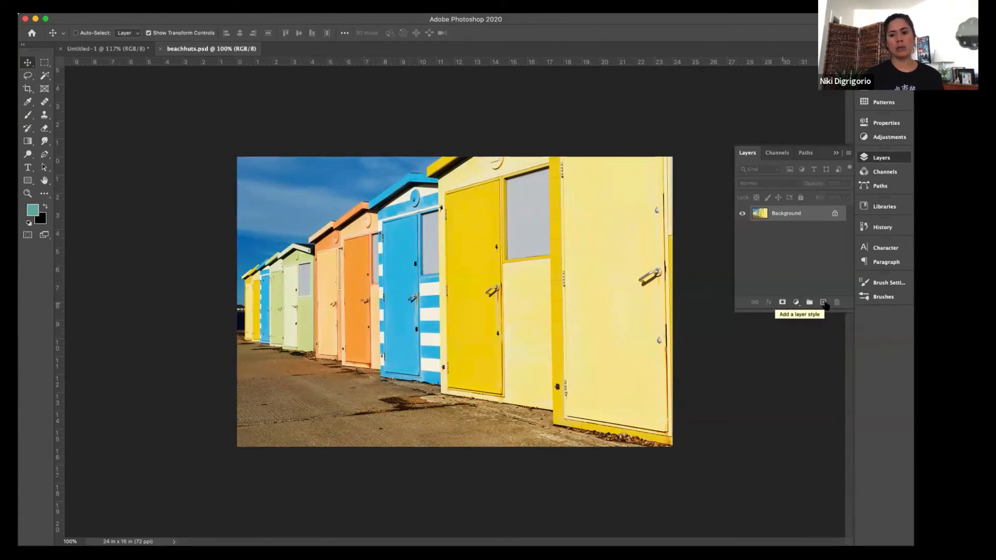
# Step: Look over the layer commands and demonstrate duplicating the Background layer, undoing the copy each time
pyautogui.click(849, 154)
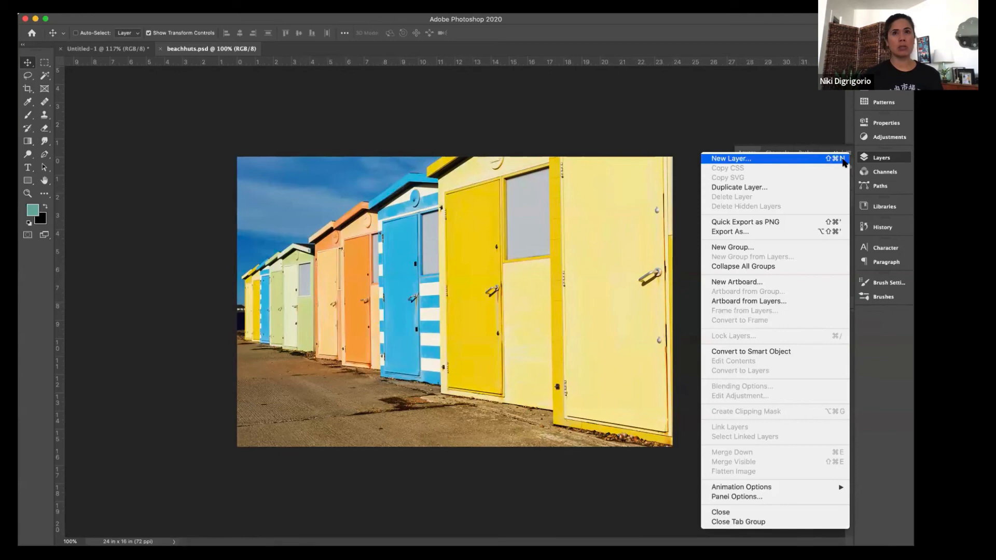
pyautogui.click(748, 148)
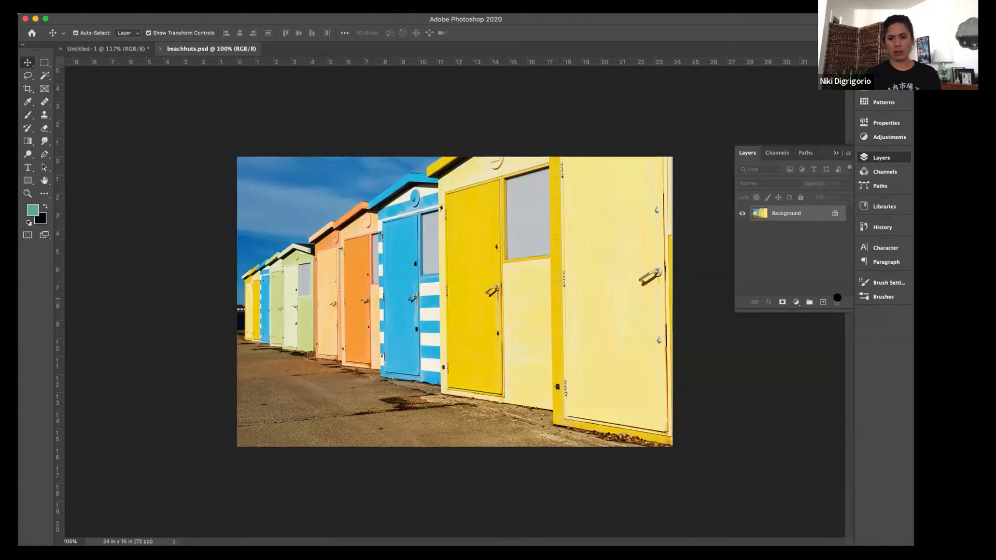
pyautogui.press('super+j')
pyautogui.press('super+z')
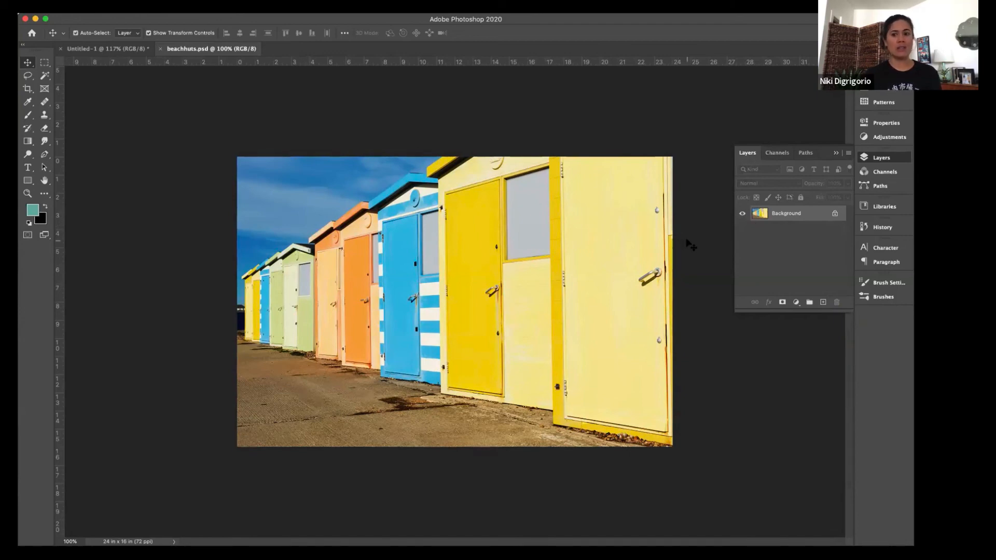
pyautogui.press('super+j')
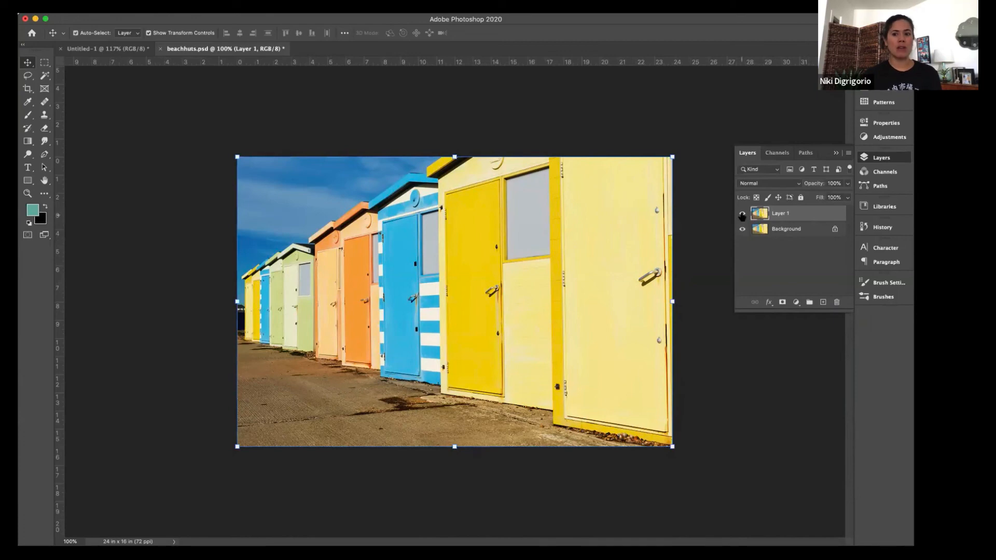
pyautogui.press('super+z')
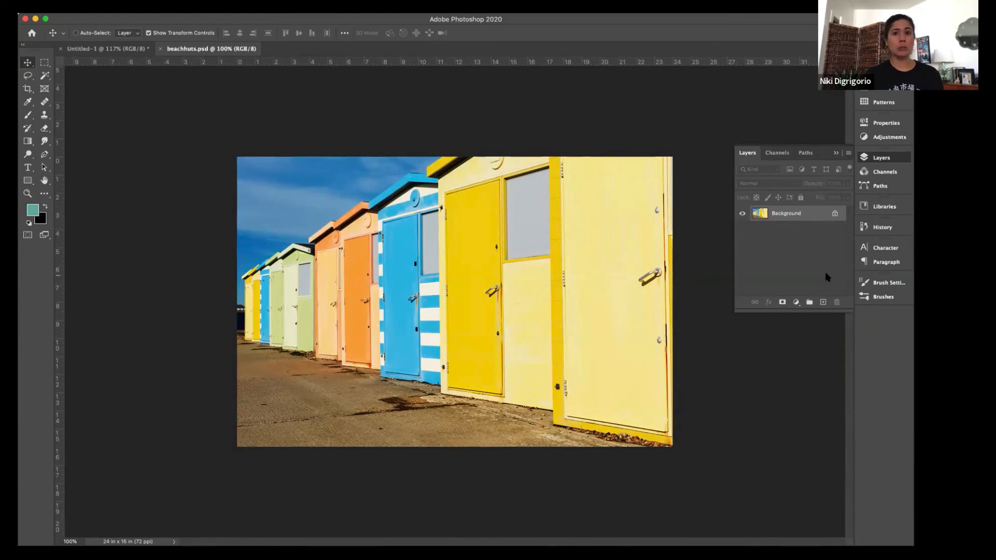
# Step: Duplicate the Background layer of beachhuts.psd and make the Layers panel taller
pyautogui.click(849, 153)
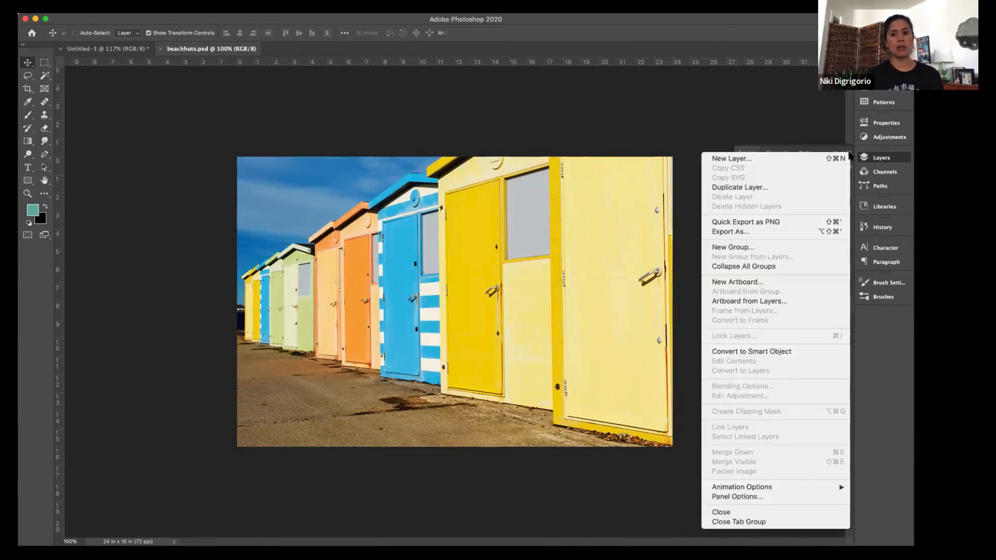
pyautogui.click(850, 154)
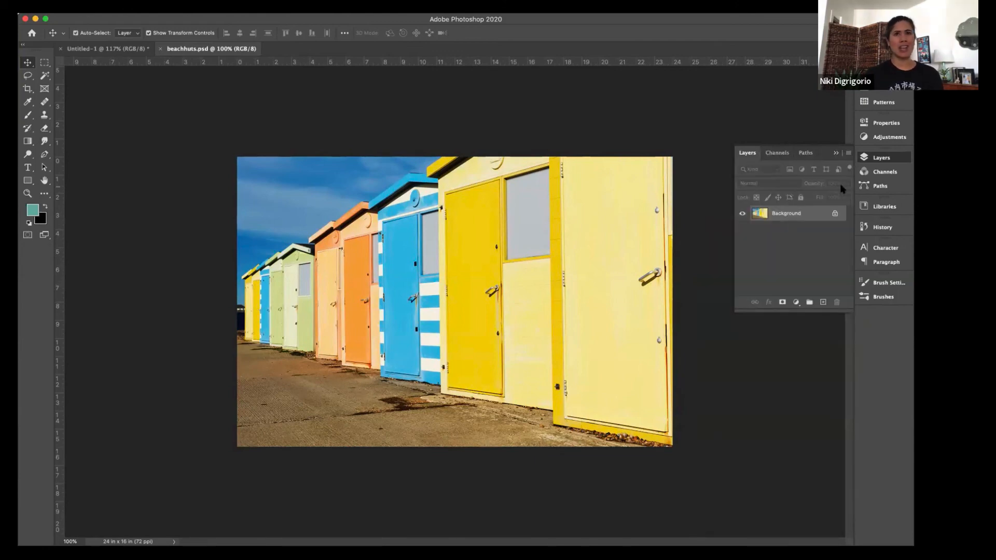
pyautogui.press('super+j')
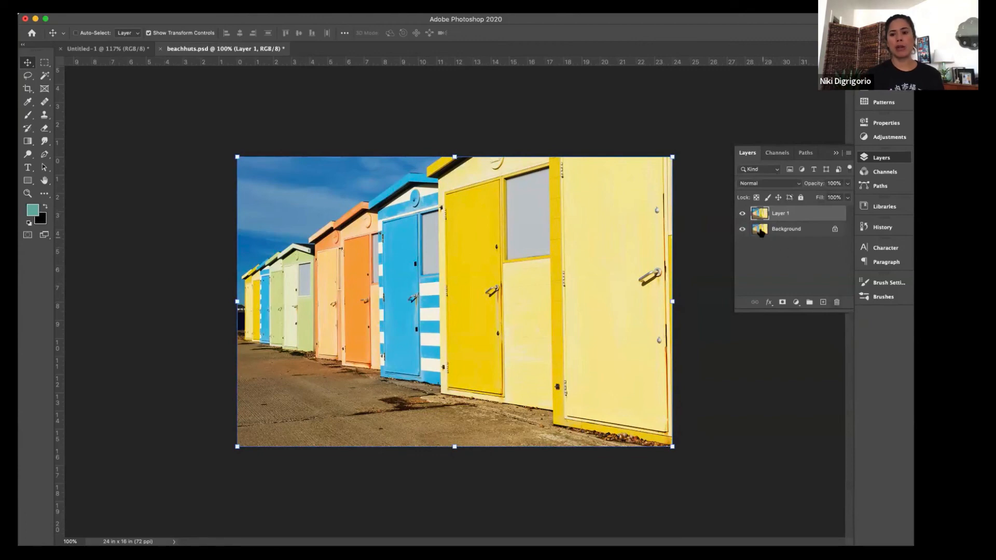
pyautogui.moveTo(797, 315); pyautogui.dragTo(793, 380)
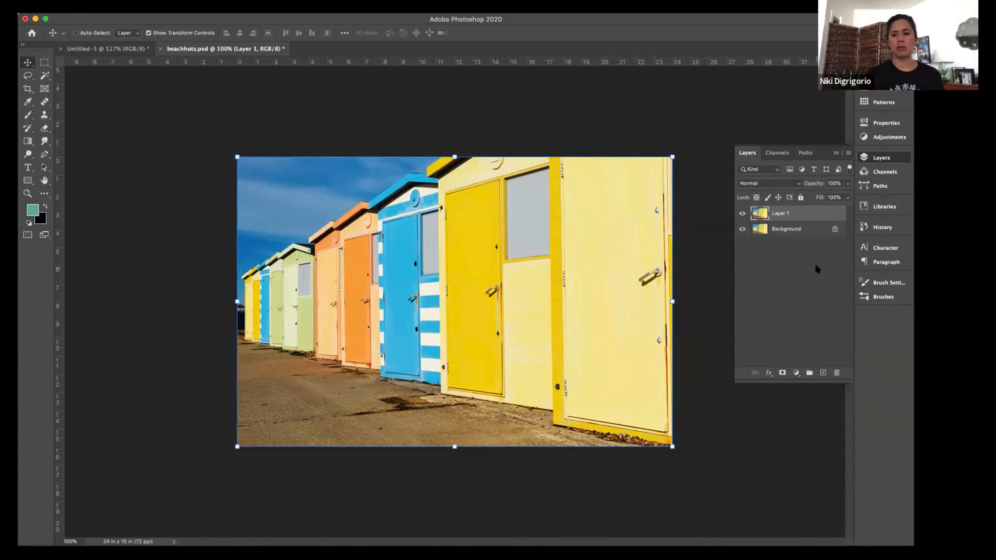
# Step: View the beachy layers library again and return to the Layers of beachhuts.psd
pyautogui.click(889, 207)
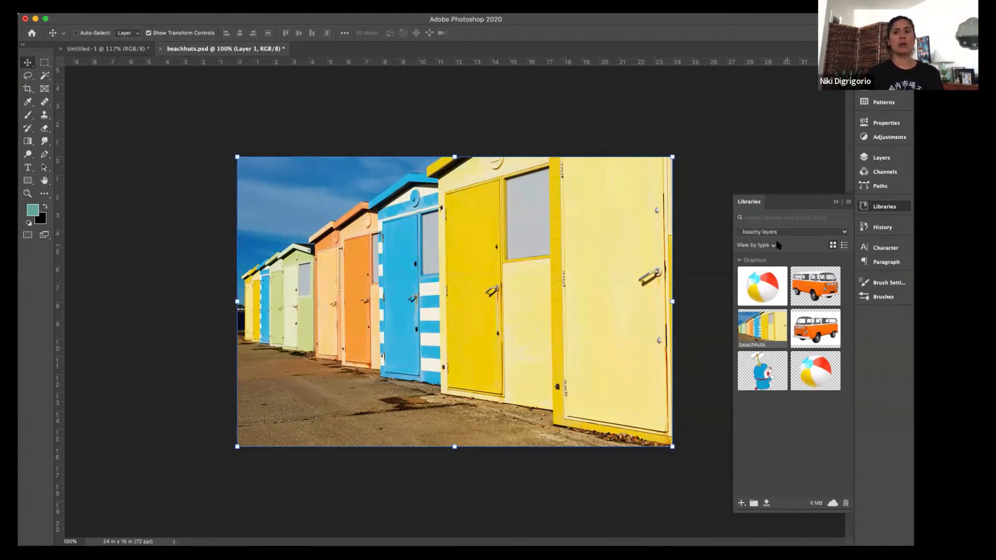
pyautogui.click(882, 157)
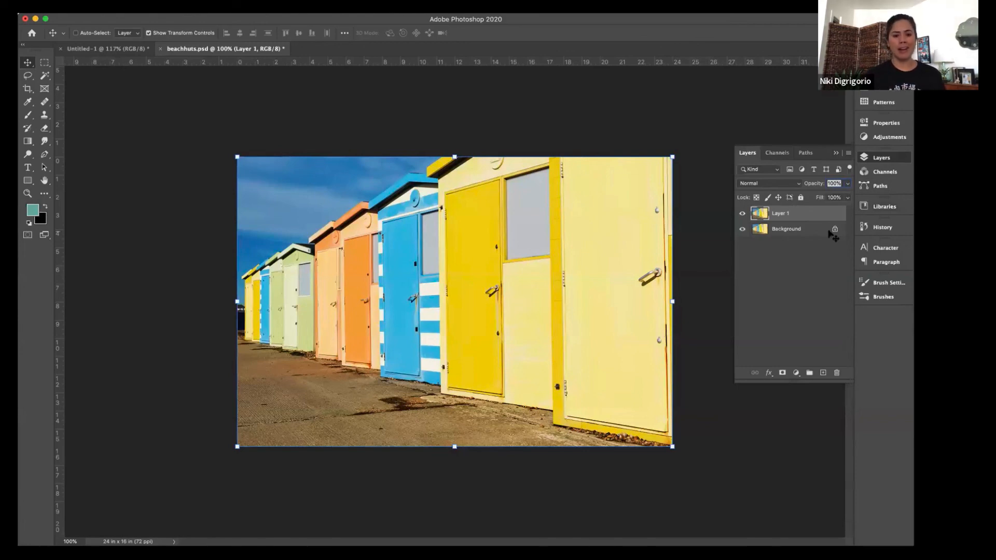
# Step: Switch to Firefox and play the YouTube video Screen Recording 2018 01 08 at 08 34 AM
pyautogui.click(418, 91)
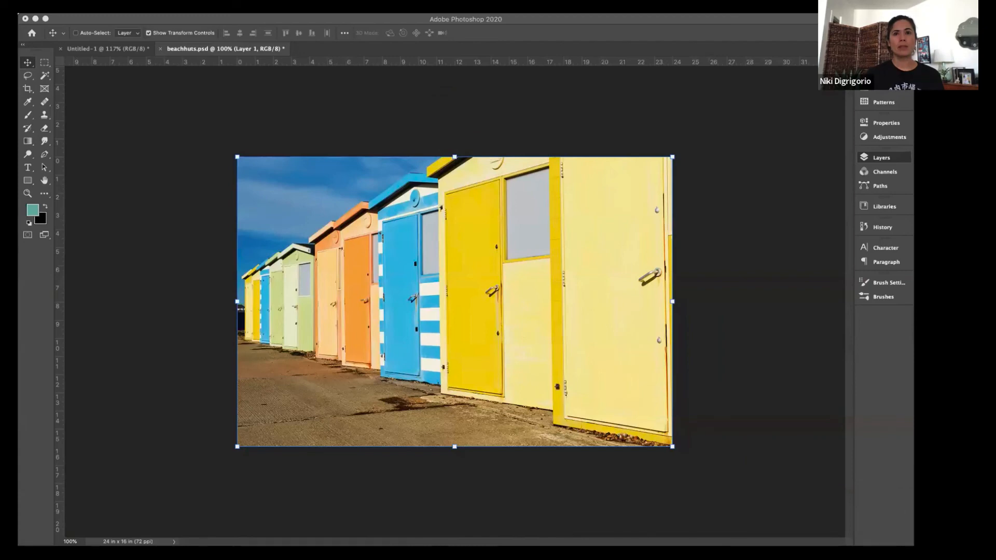
pyautogui.press('super+Tab')
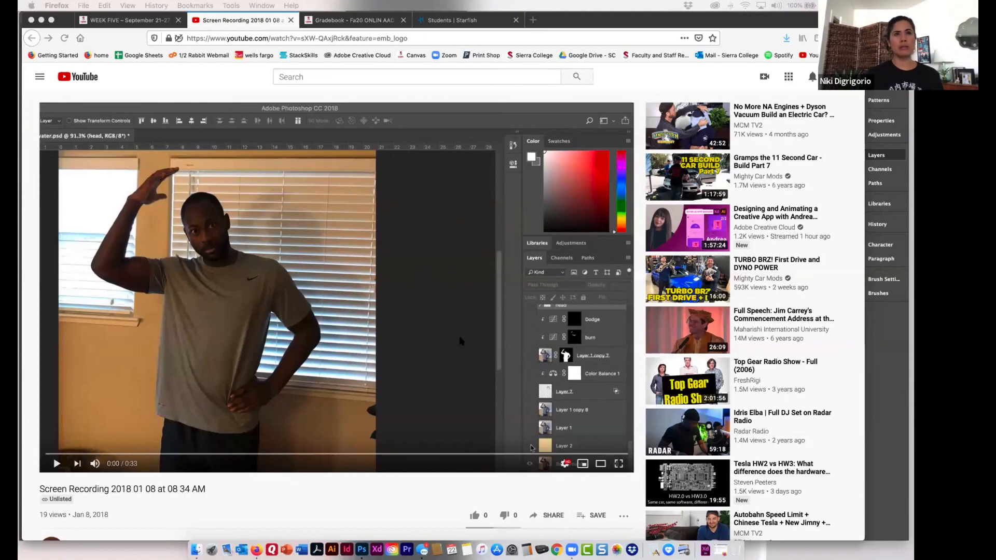
pyautogui.scroll(-2, 571, 358)
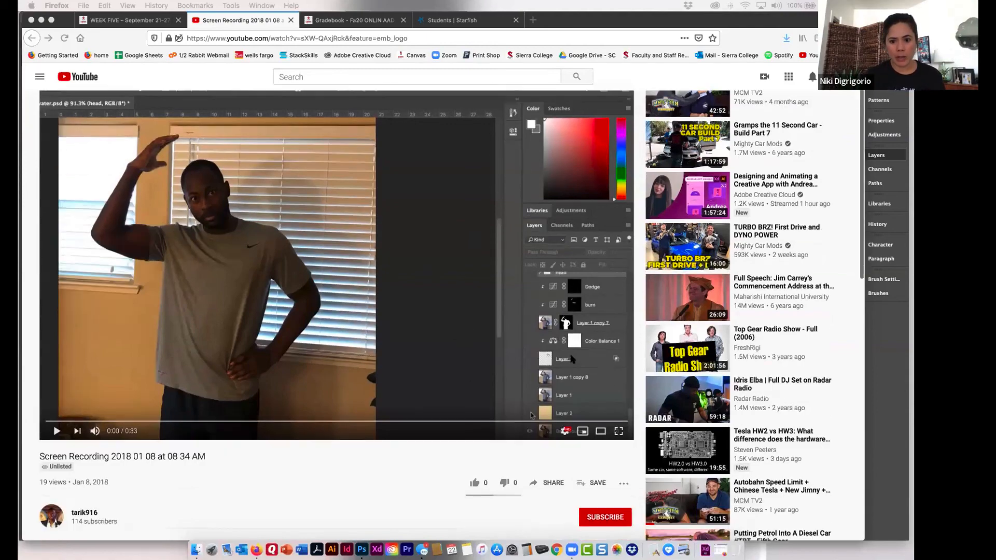
pyautogui.scroll(2, 572, 359)
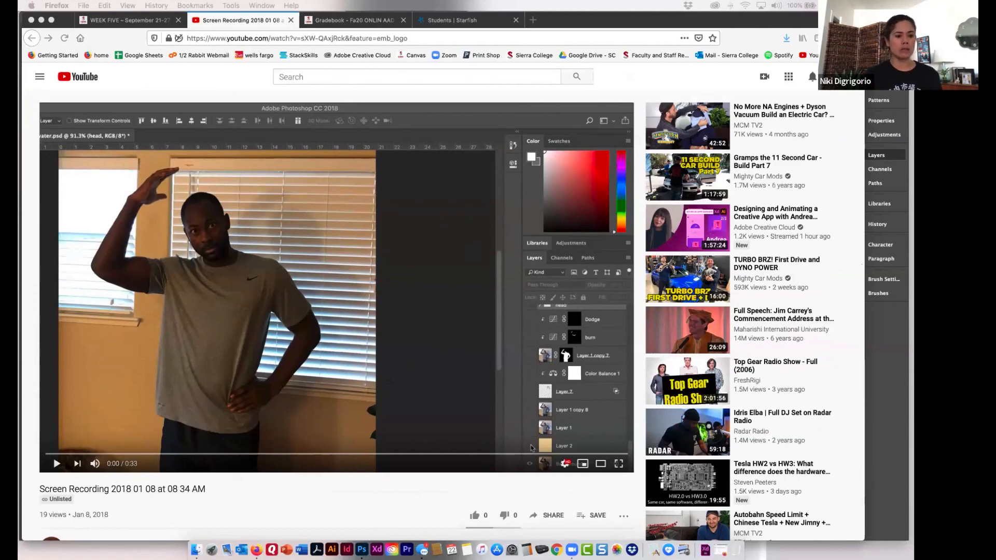
pyautogui.click(57, 464)
pyautogui.click(57, 464)
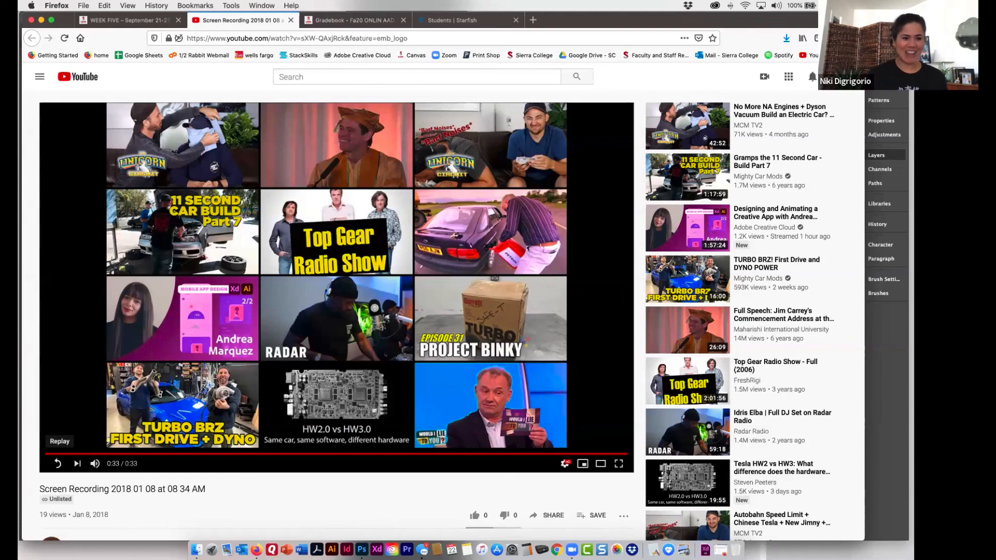
# Step: Replay the screen recording, skip to about 0:31 near its end, and pause it
pyautogui.click(57, 463)
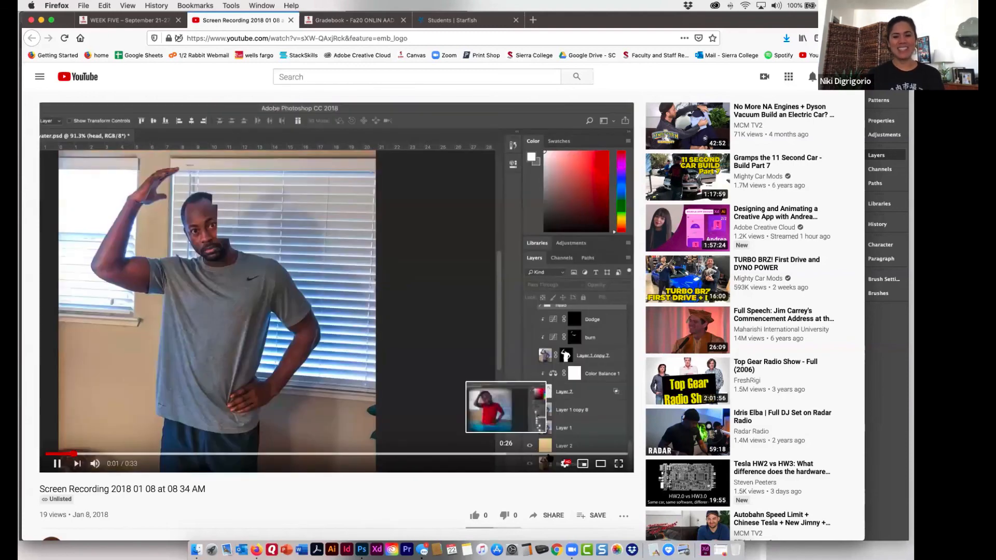
pyautogui.click(597, 454)
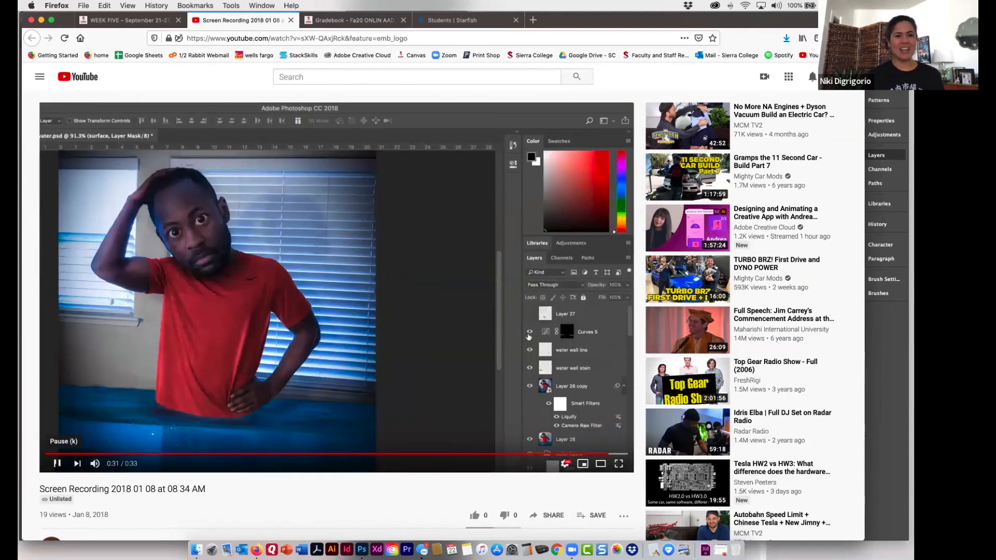
pyautogui.click(56, 463)
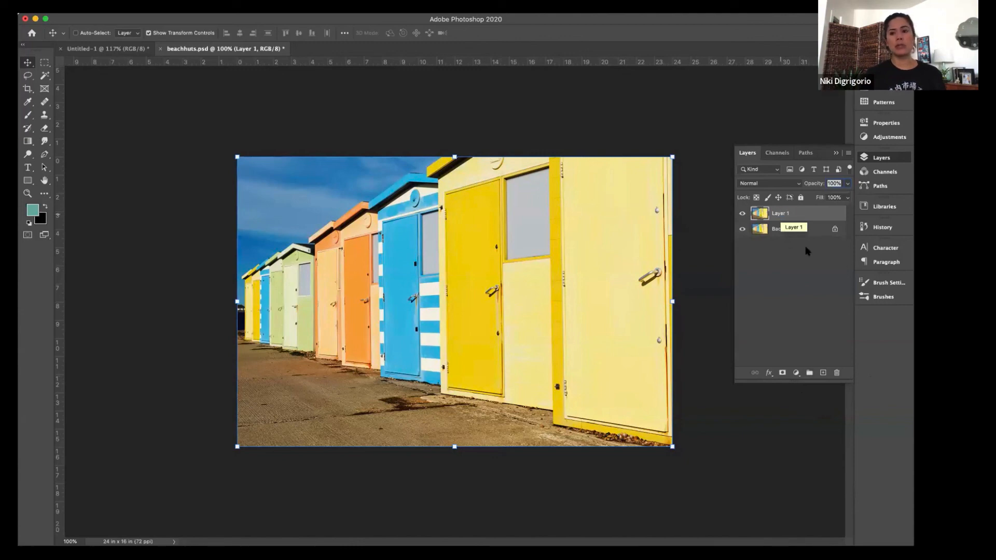
# Step: Rename Layer 1, the copy of the Background layer, as Beach Huts
pyautogui.doubleClick(782, 213)
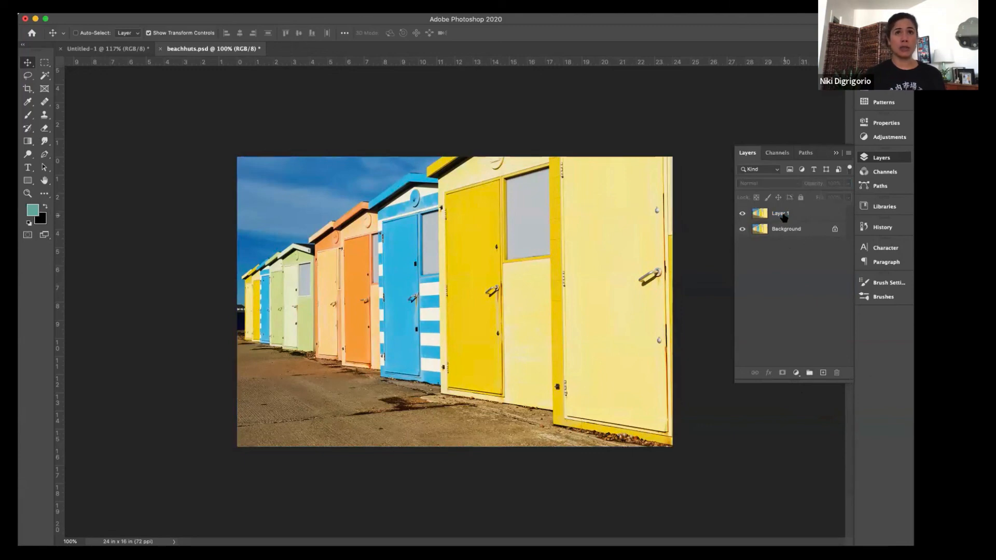
pyautogui.click(781, 213)
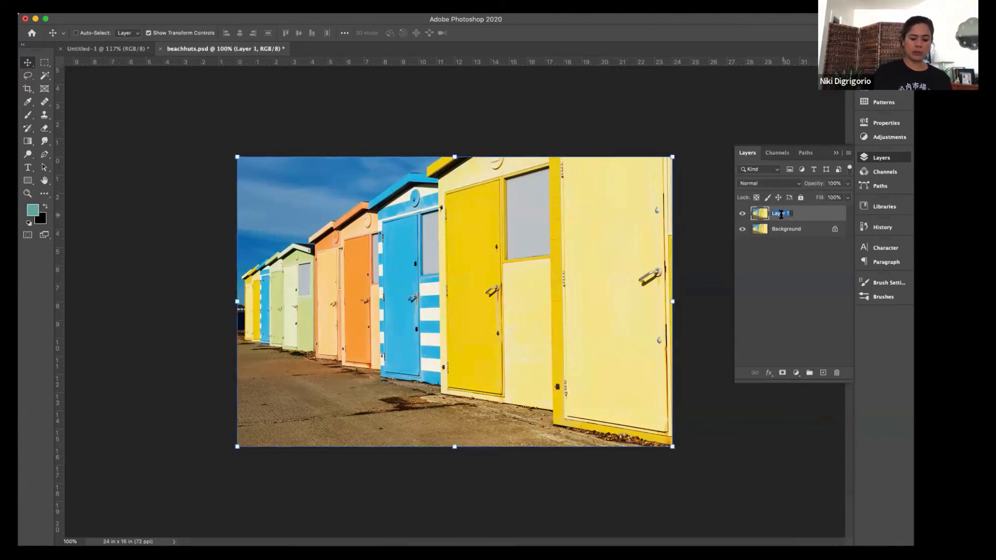
pyautogui.write('Beac')
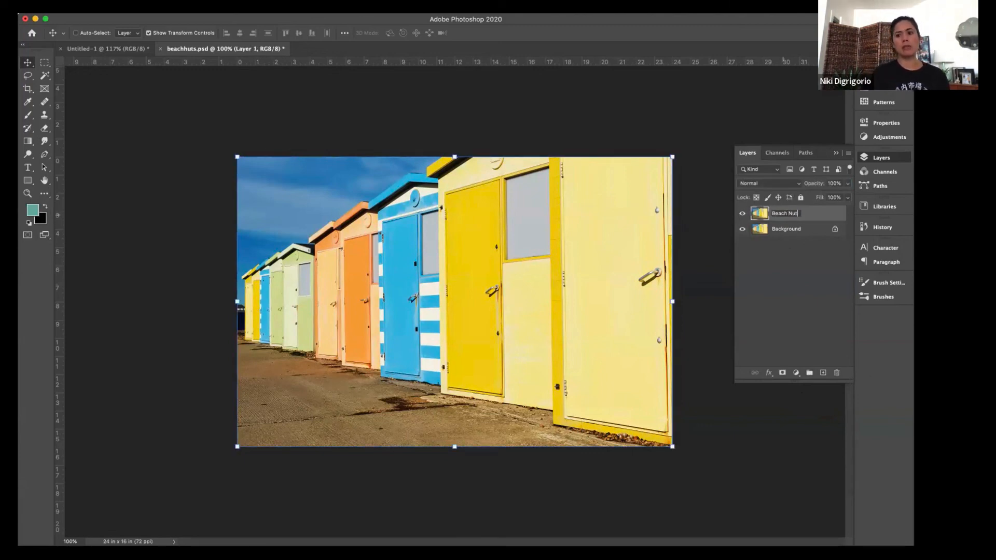
pyautogui.write('h Huts')
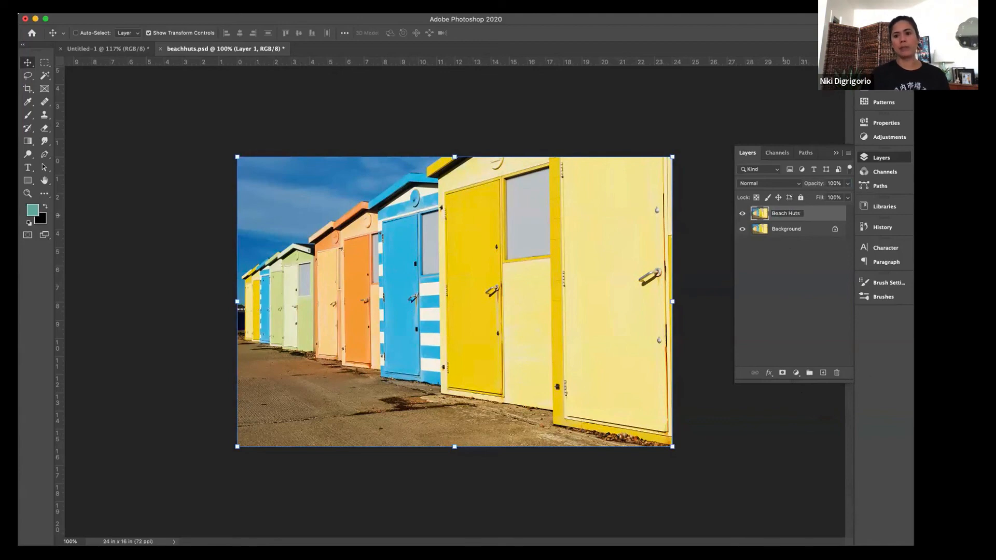
pyautogui.press('Return')
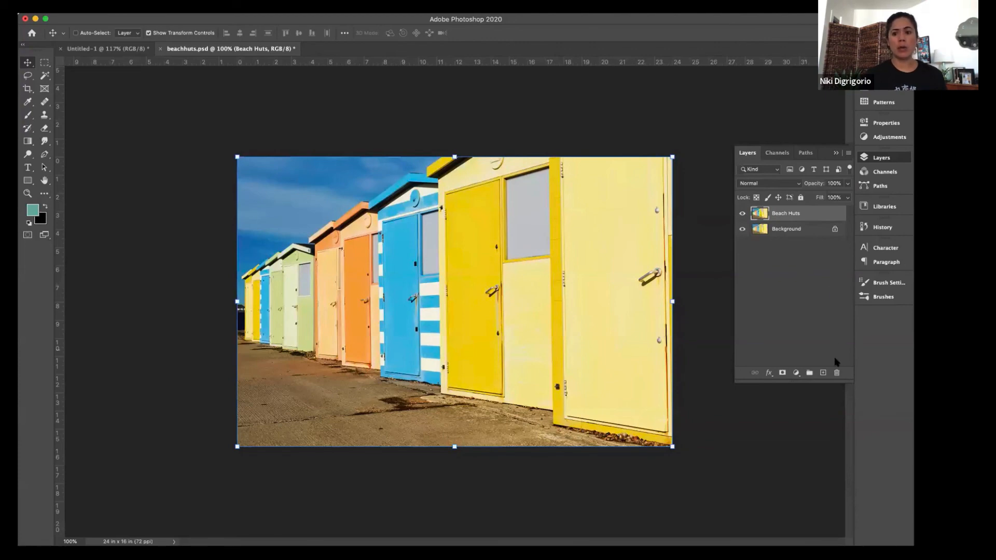
# Step: Add six new empty layers above the Beach Huts layer
pyautogui.click(824, 373)
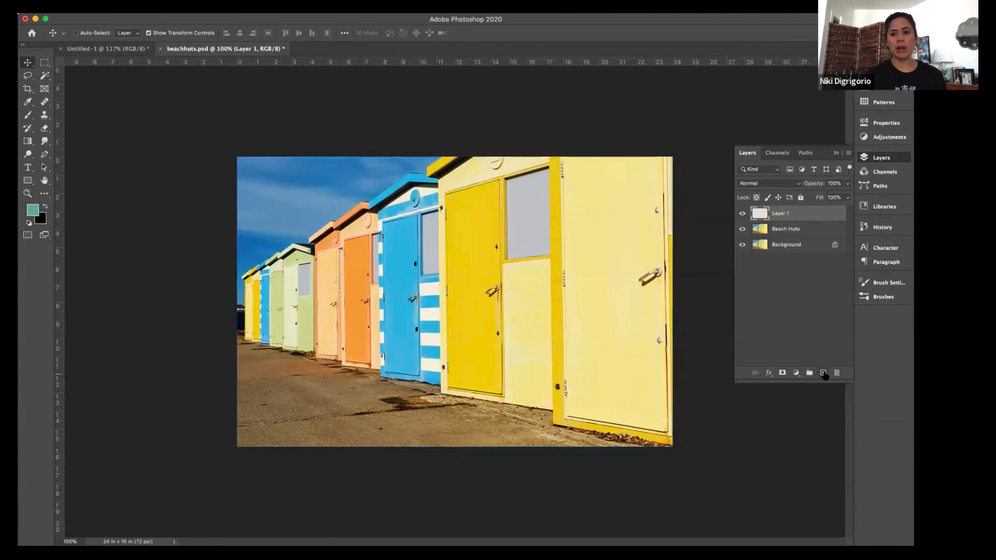
pyautogui.click(824, 374)
pyautogui.click(824, 374)
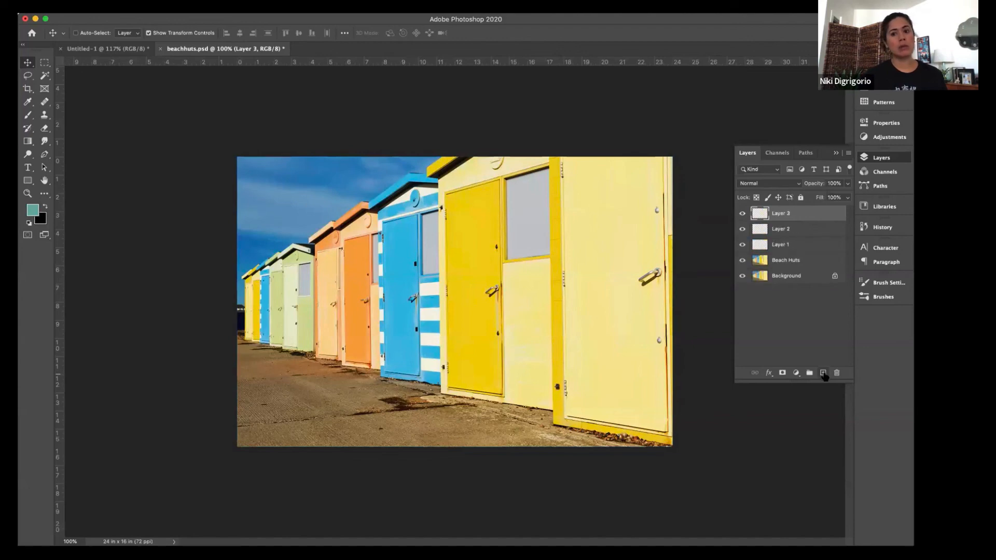
pyautogui.click(824, 374)
pyautogui.click(824, 374)
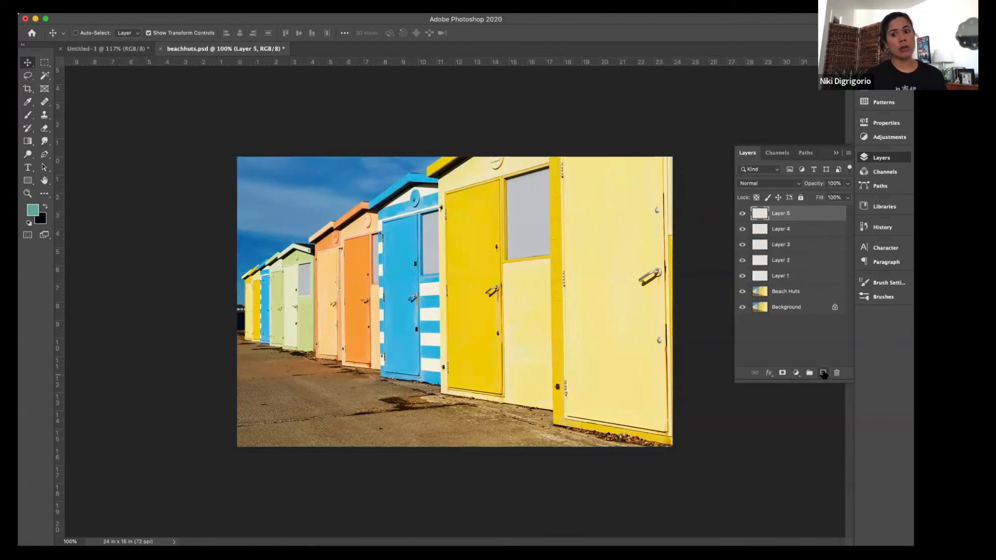
pyautogui.click(824, 374)
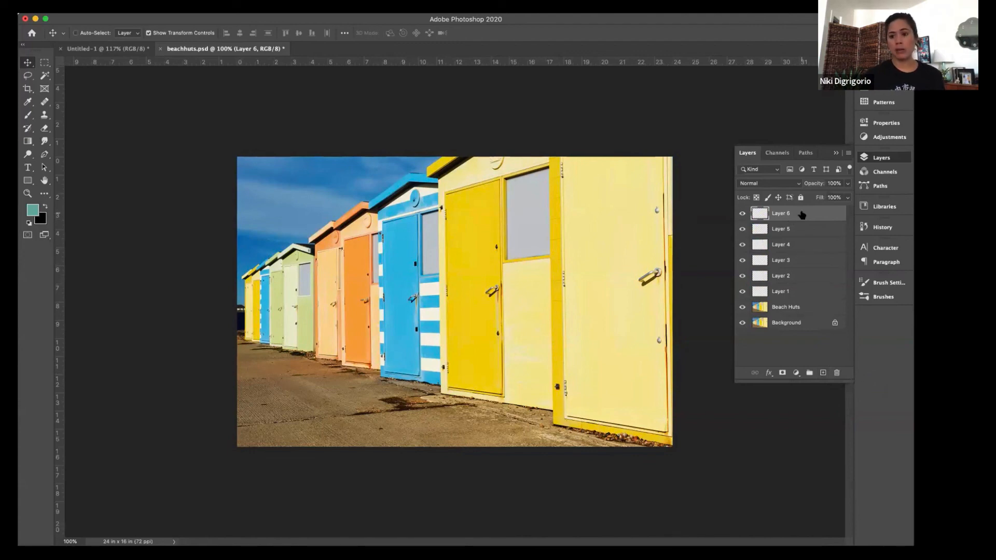
# Step: Group Layer 6, Layer 4 and Layer 2 together and expand the new group to show its layers
pyautogui.press('super')
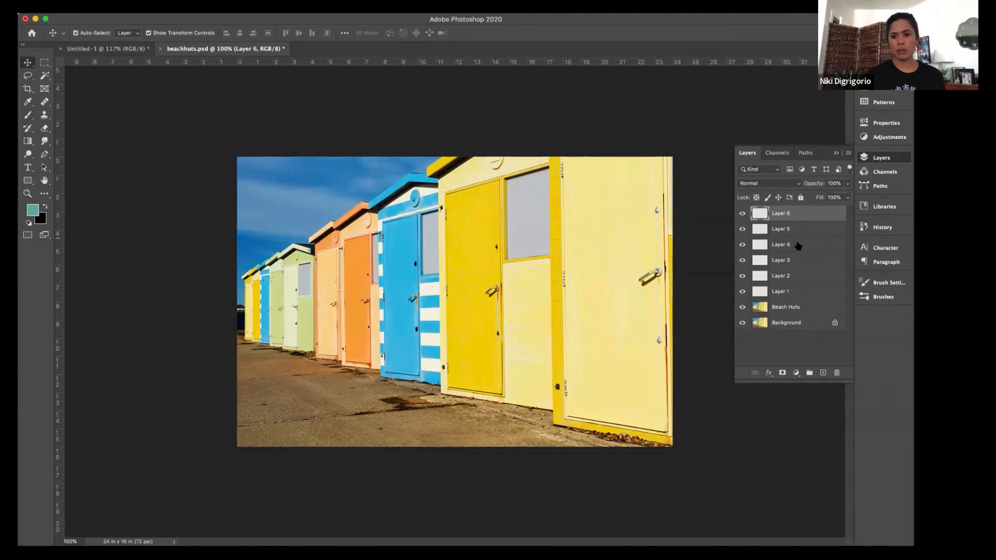
pyautogui.keyDown('super'); pyautogui.click(799, 243); pyautogui.keyUp('super')
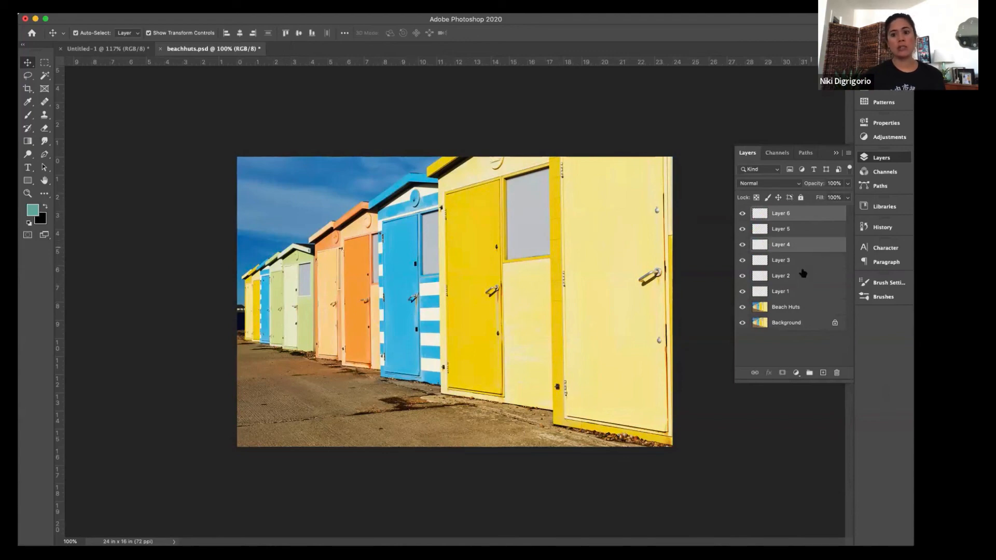
pyautogui.keyDown('super'); pyautogui.click(801, 277); pyautogui.keyUp('super')
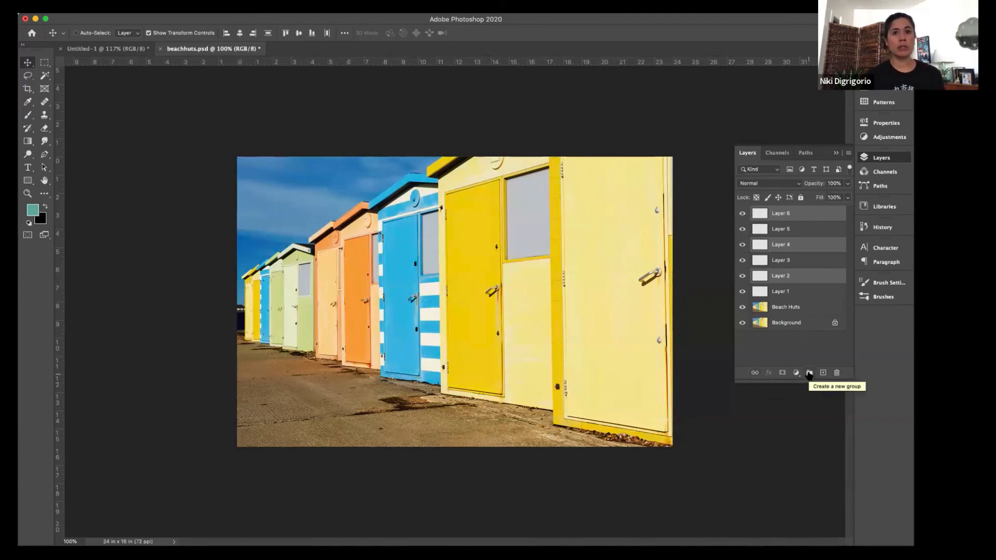
pyautogui.click(809, 373)
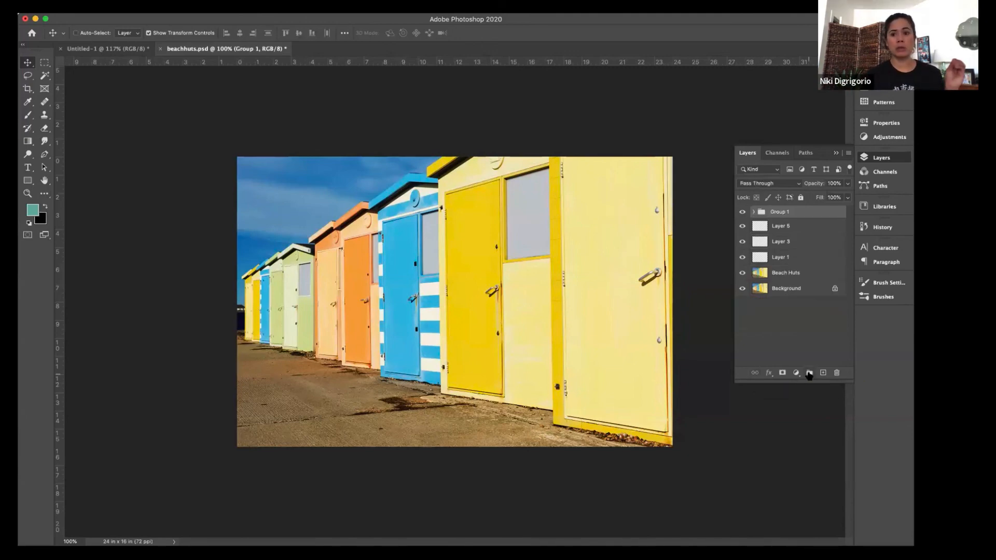
pyautogui.click(753, 212)
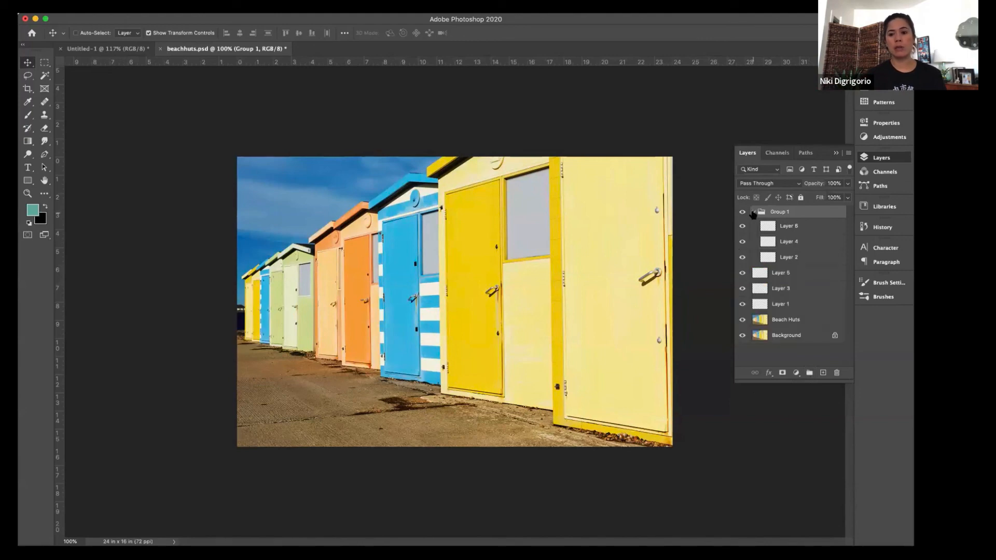